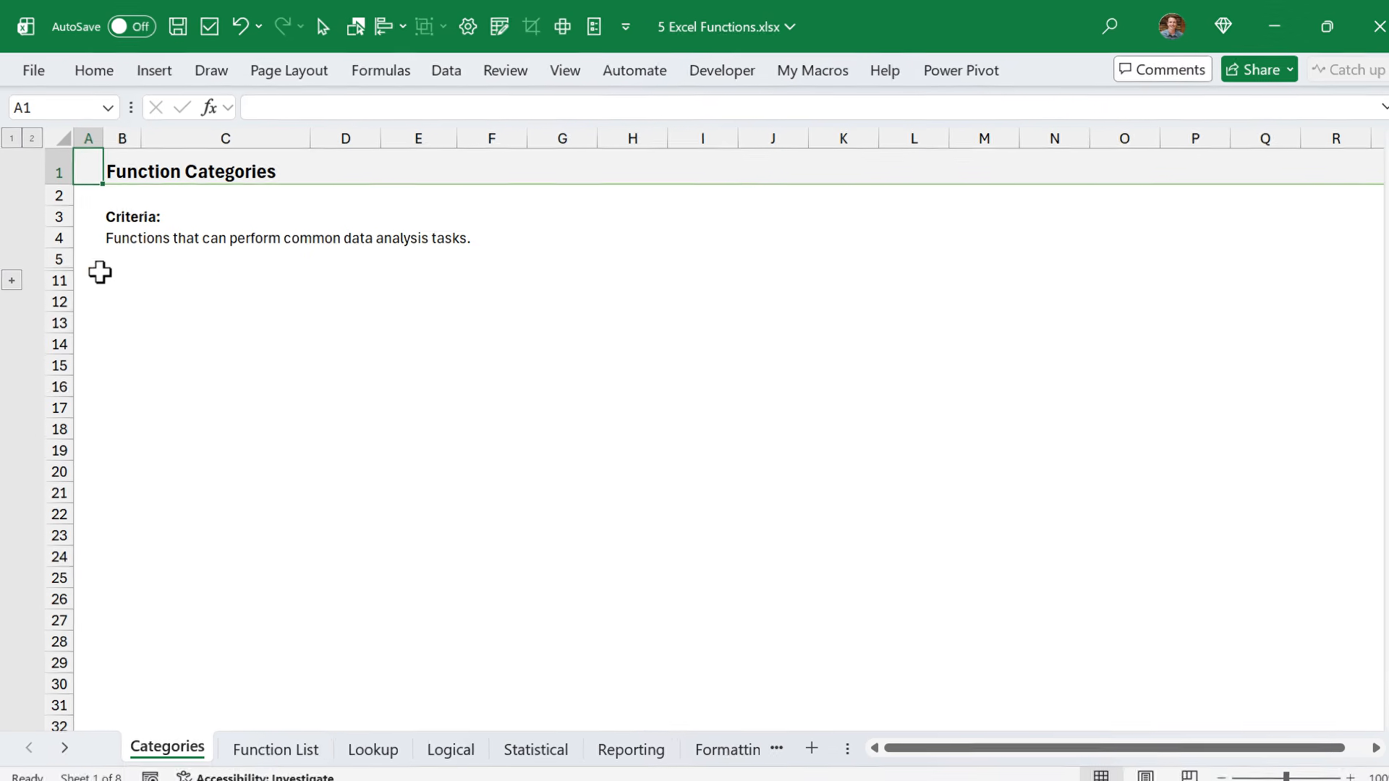
Step: Expand the collapsed row group below the criteria on the Categories sheet
{"action": "left_click", "coordinate": [12, 277]}
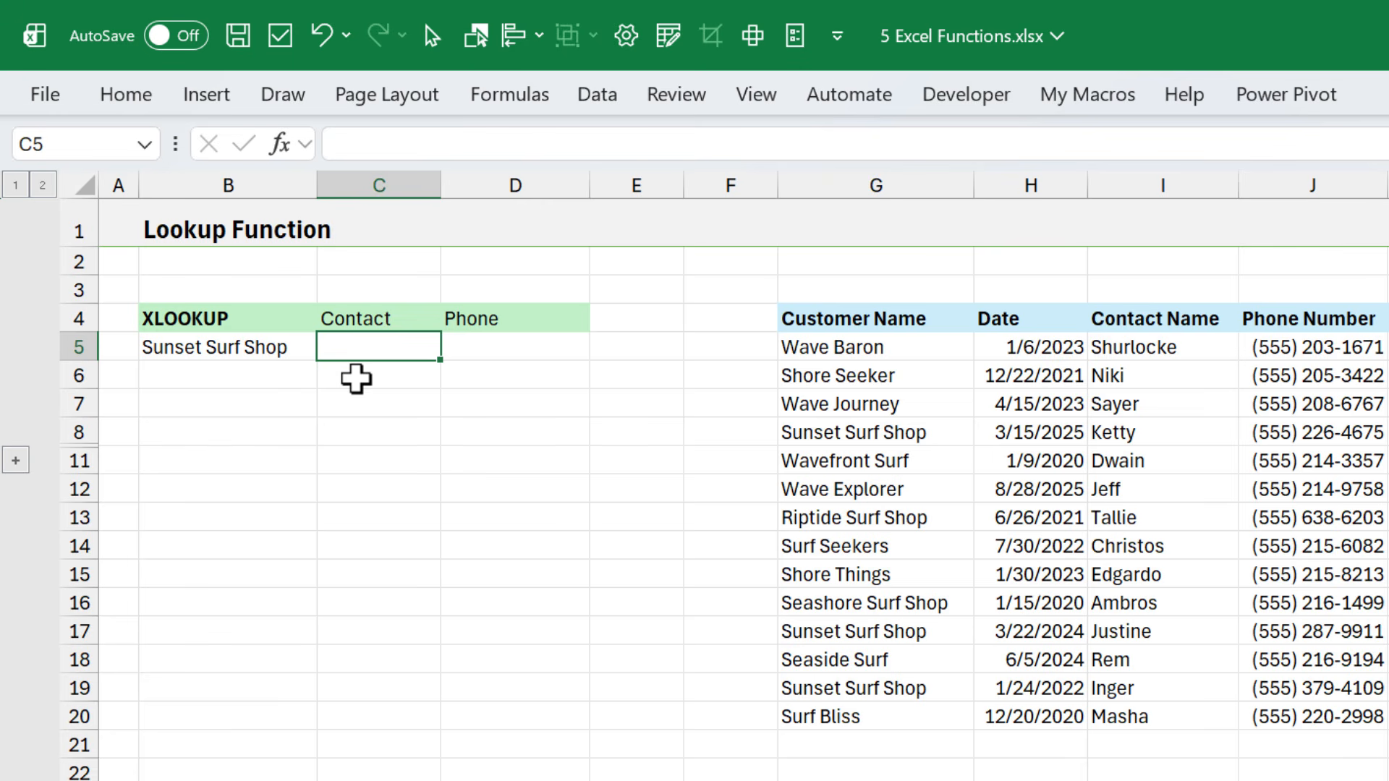
Step: Enter =XLOOKUP(B5,G5:G20,I5:J20) in C5 of the Lookup sheet to return the customer's contact and phone
{"action": "type", "text": "=xl"}
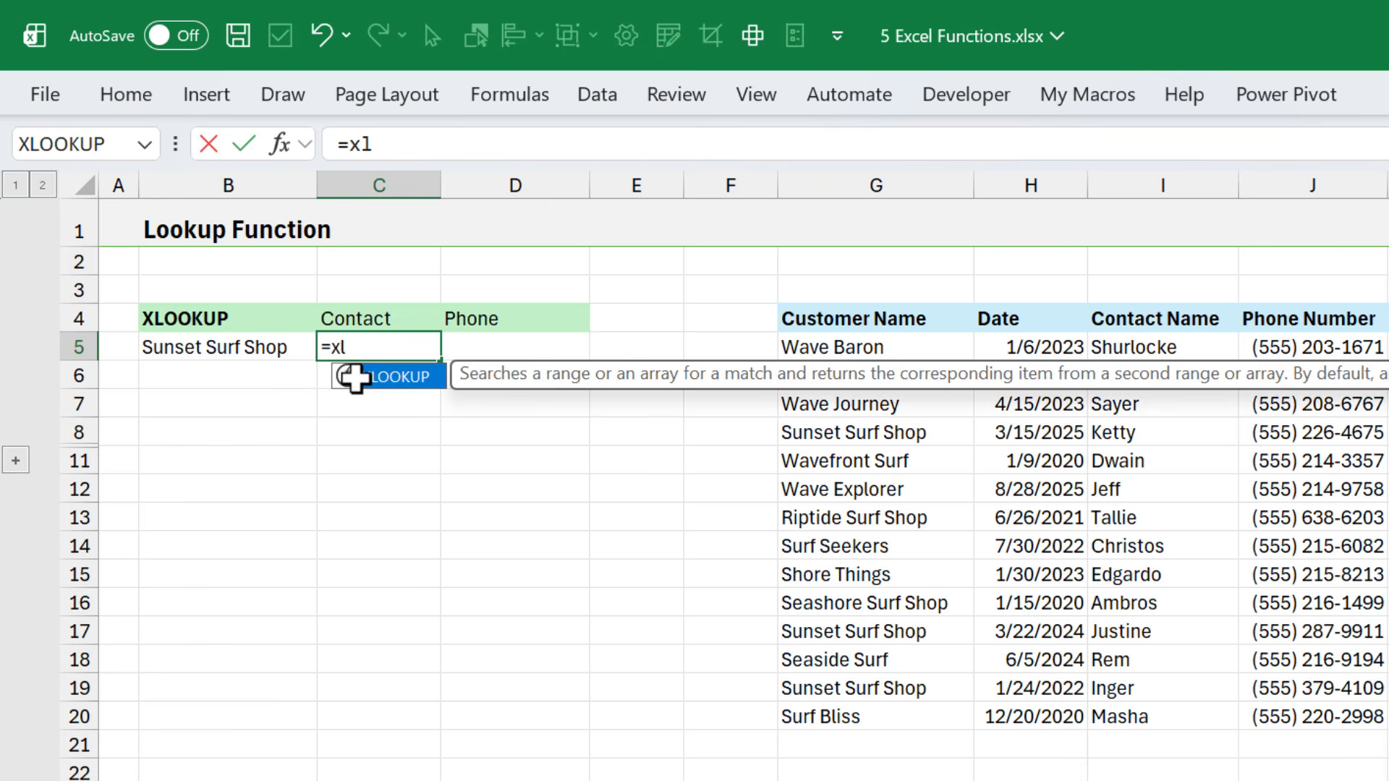
{"action": "key", "text": "Tab"}
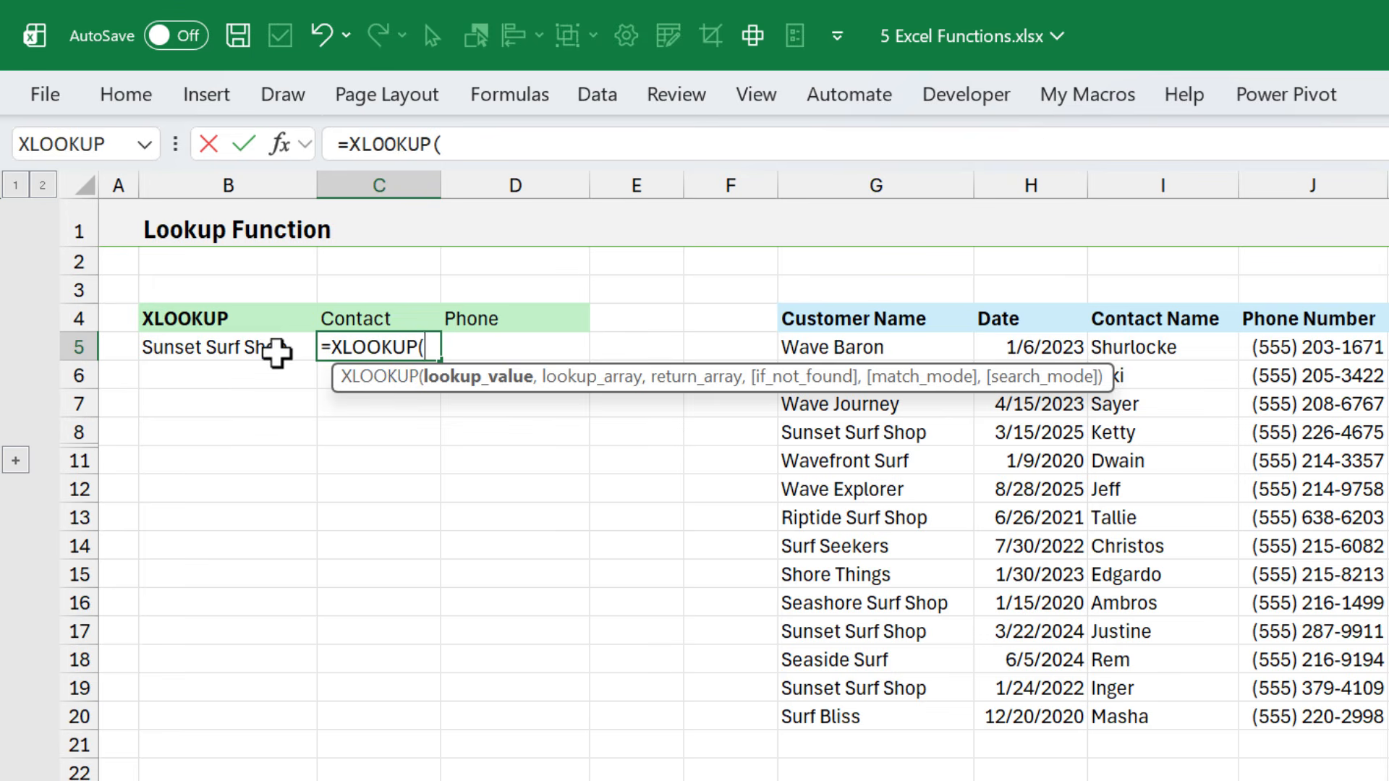
{"action": "left_click", "coordinate": [275, 350]}
{"action": "type", "text": ","}
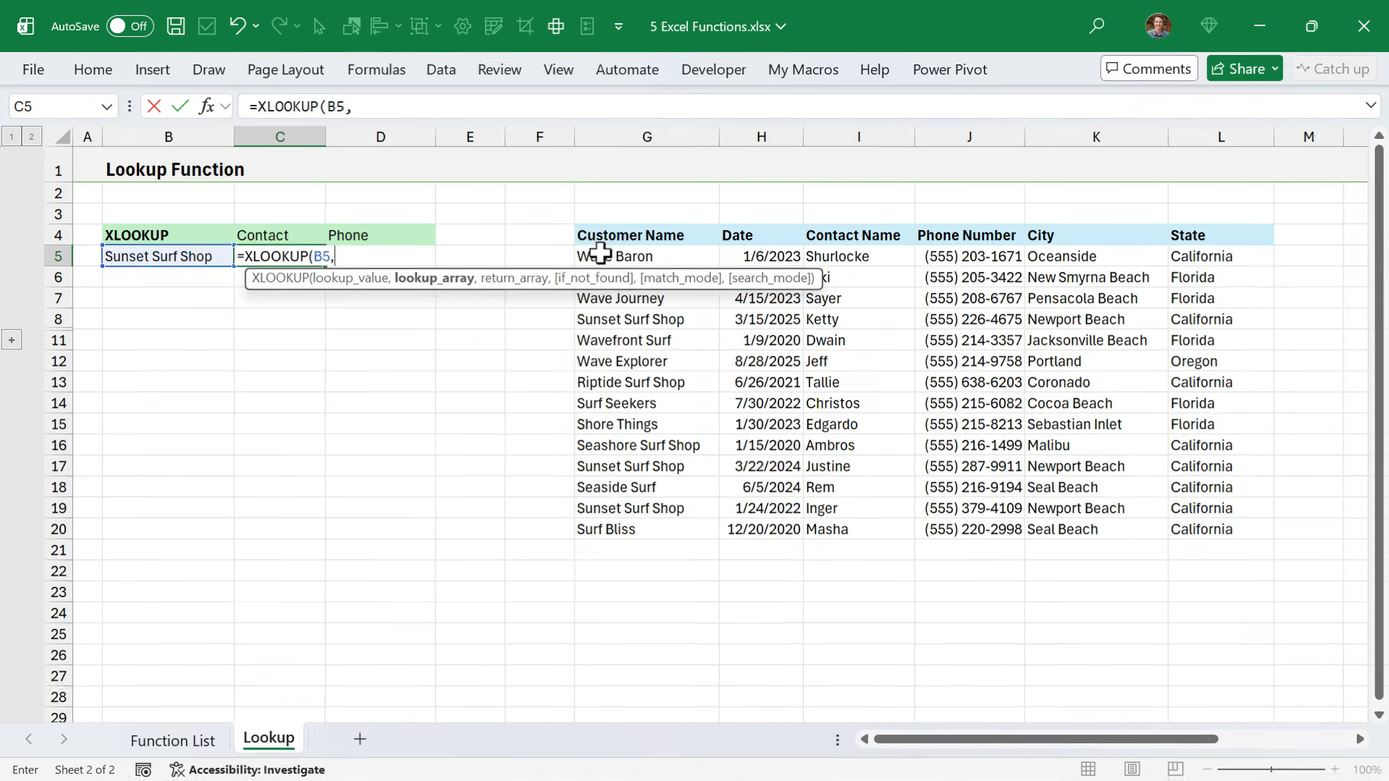
{"action": "left_click_drag", "start_coordinate": [718, 304], "coordinate": [758, 634]}
{"action": "type", "text": ","}
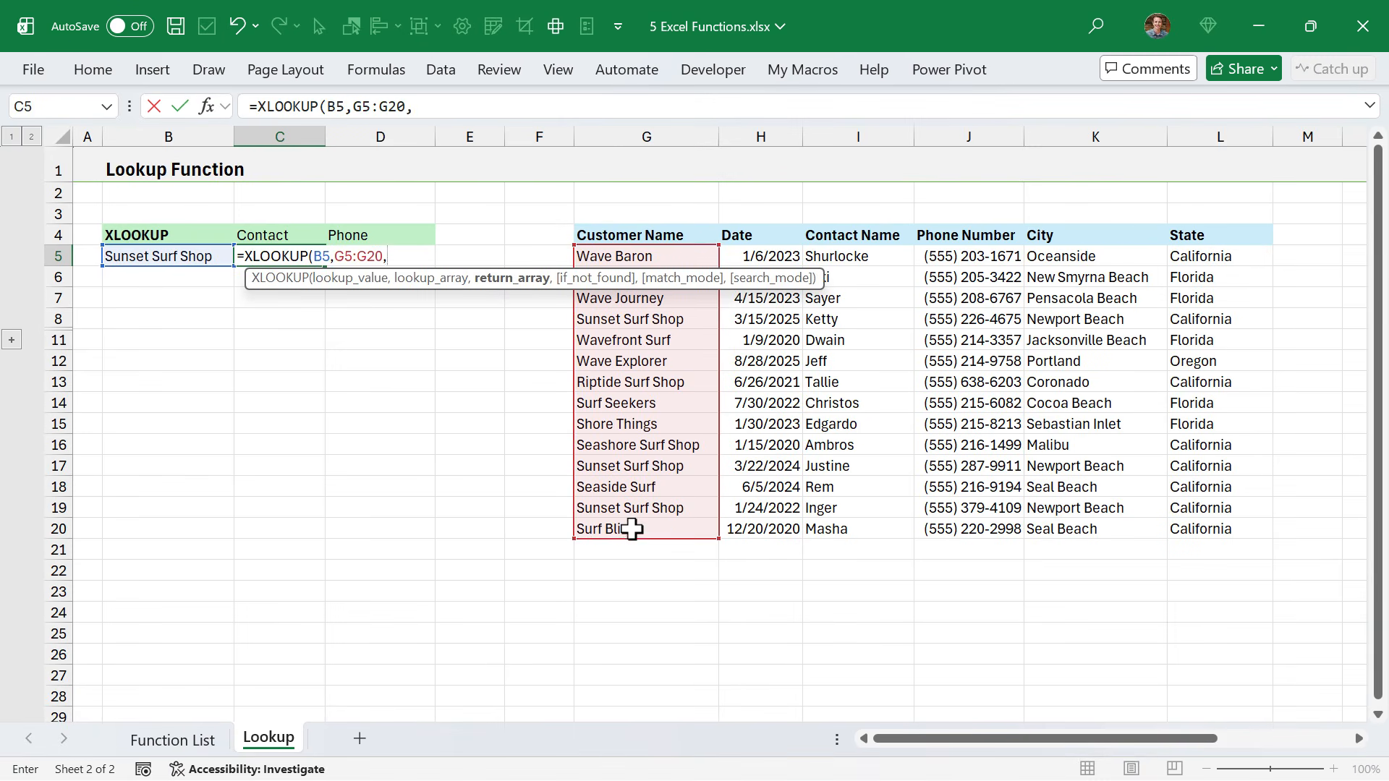
{"action": "left_click", "coordinate": [881, 262]}
{"action": "left_click_drag", "start_coordinate": [881, 263], "coordinate": [964, 521]}
{"action": "key", "text": "Return"}
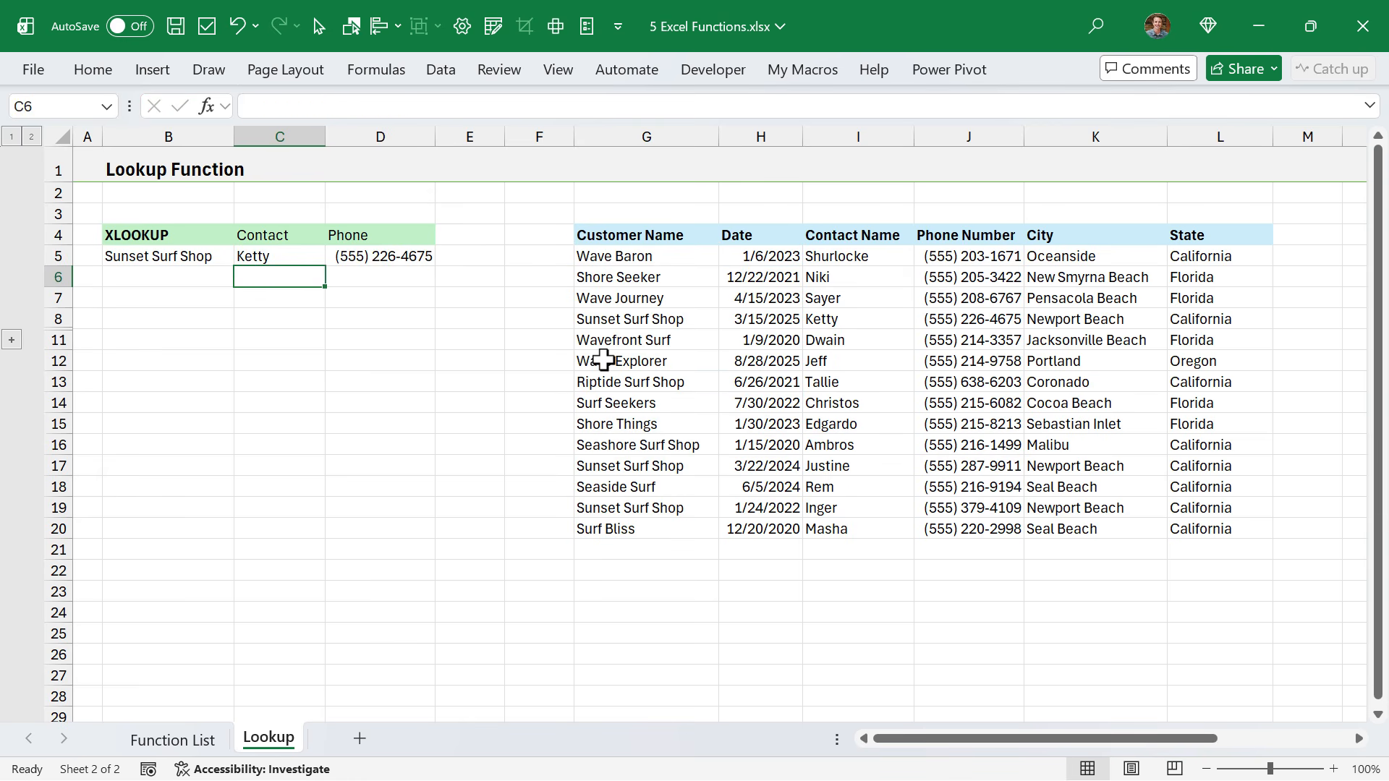
{"action": "left_click", "coordinate": [284, 261]}
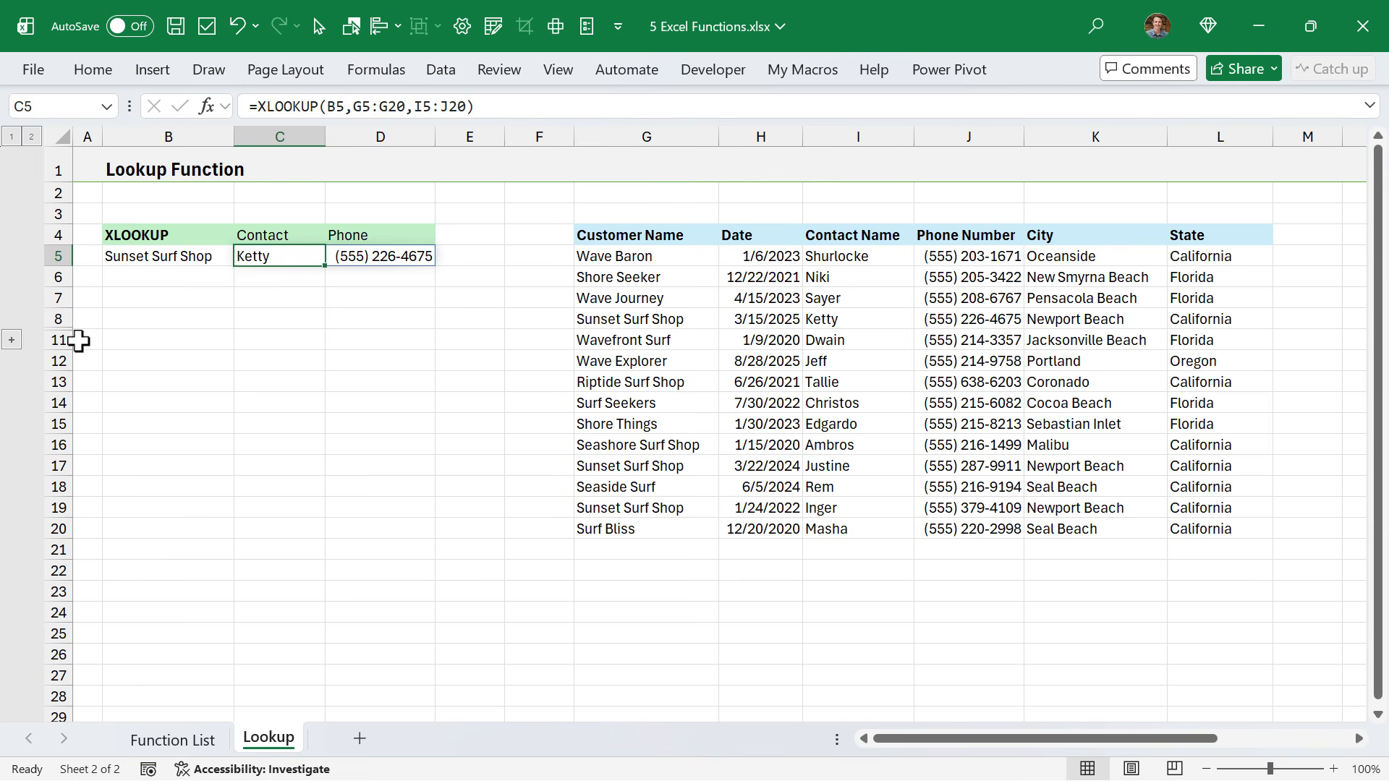
Step: Expand the hidden FILTER rows and enter =FILTER(I5:J20,G5:G20=B10) in C10 to list all matching contacts and phones
{"action": "left_click", "coordinate": [12, 340]}
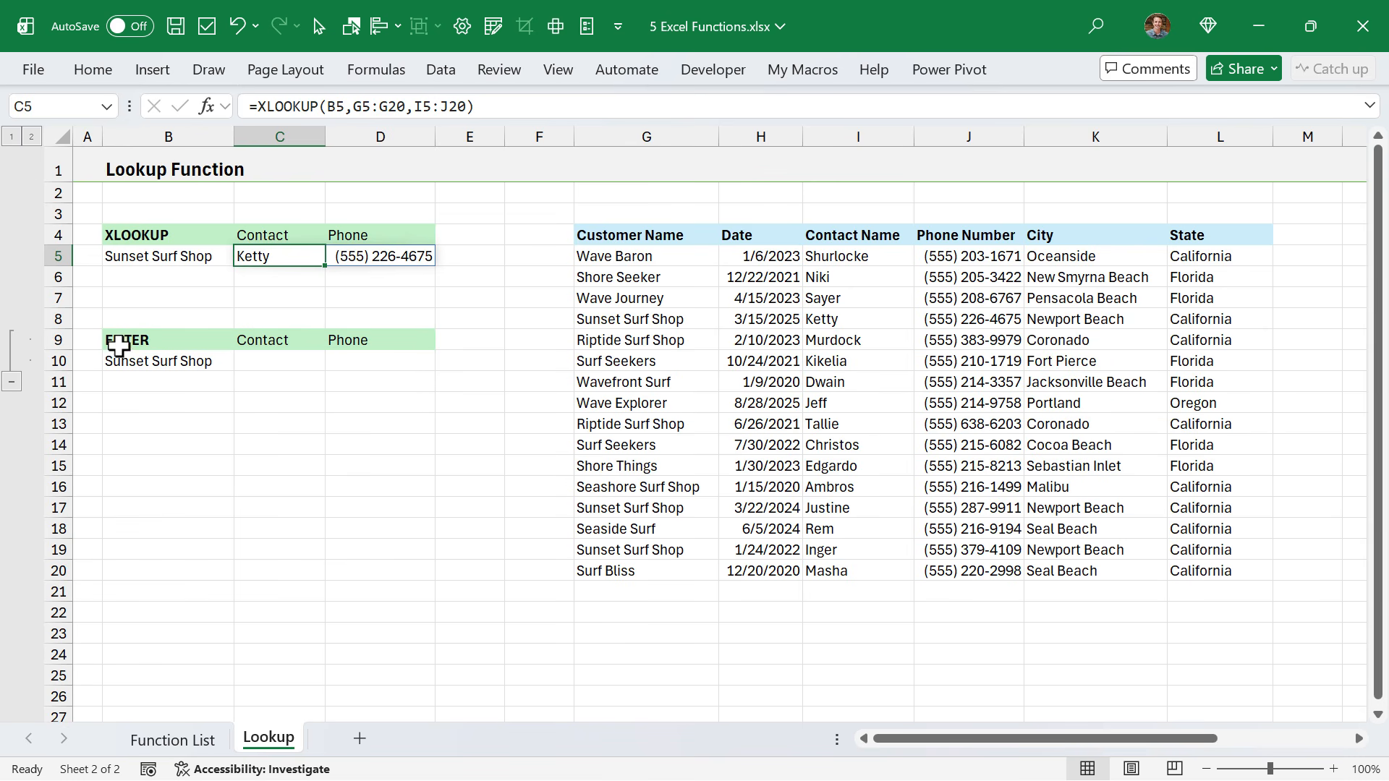
{"action": "left_click", "coordinate": [249, 364]}
{"action": "type", "text": "=fil"}
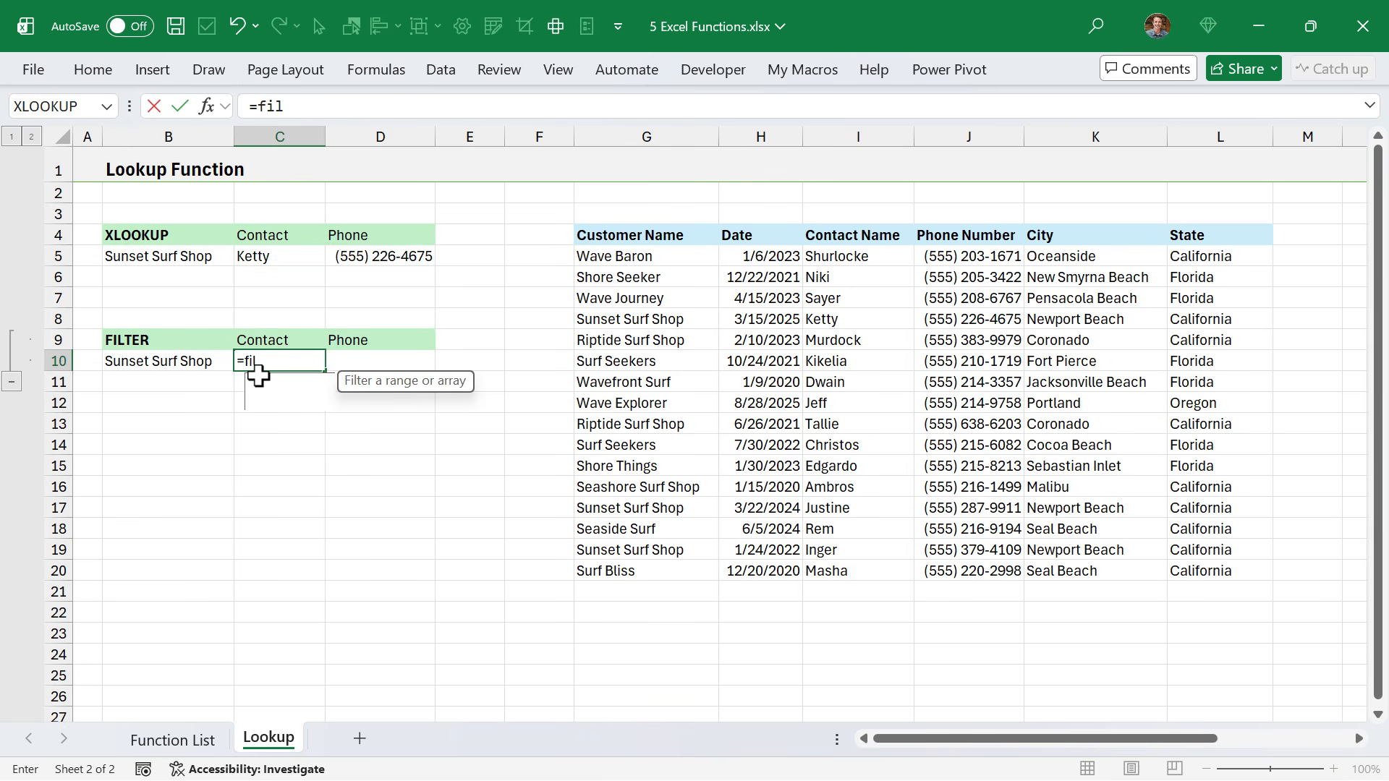
{"action": "key", "text": "Tab"}
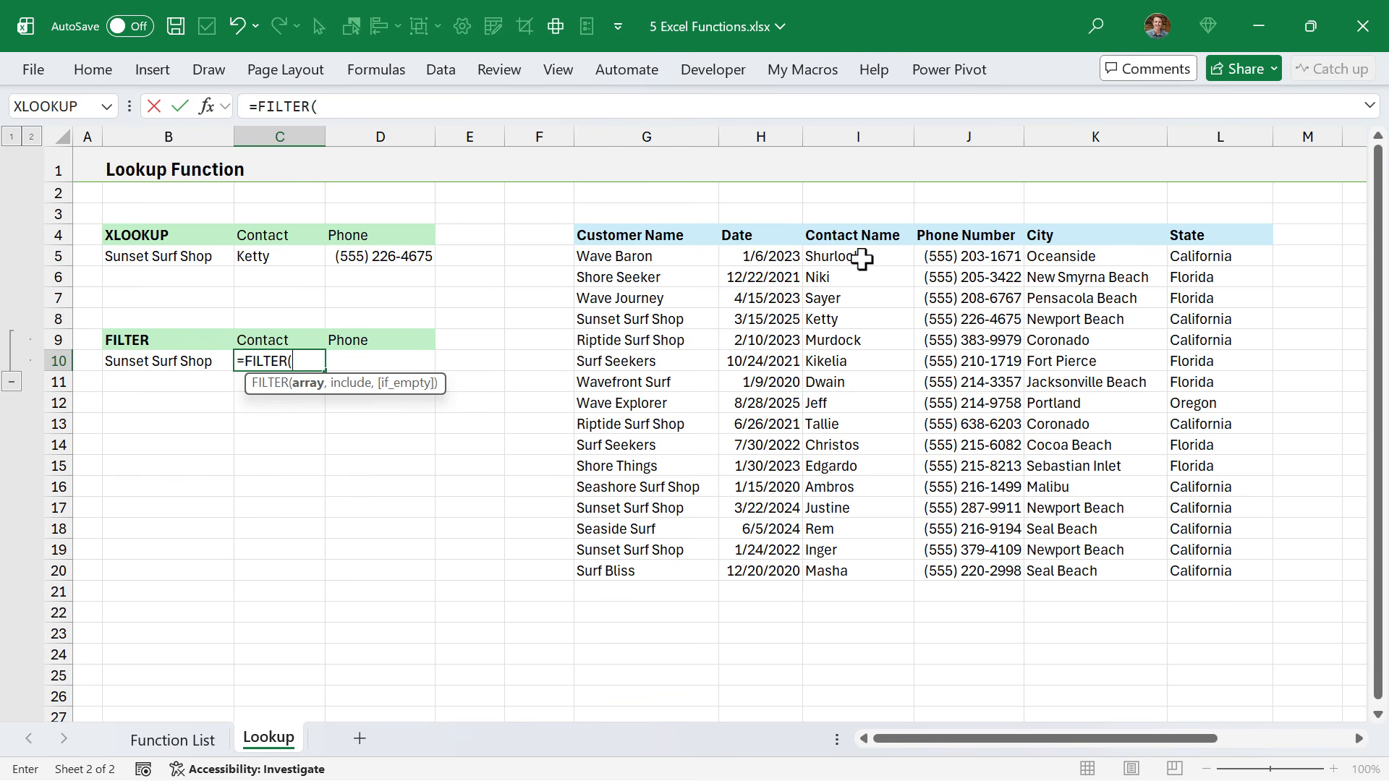
{"action": "left_click_drag", "start_coordinate": [863, 258], "coordinate": [950, 571]}
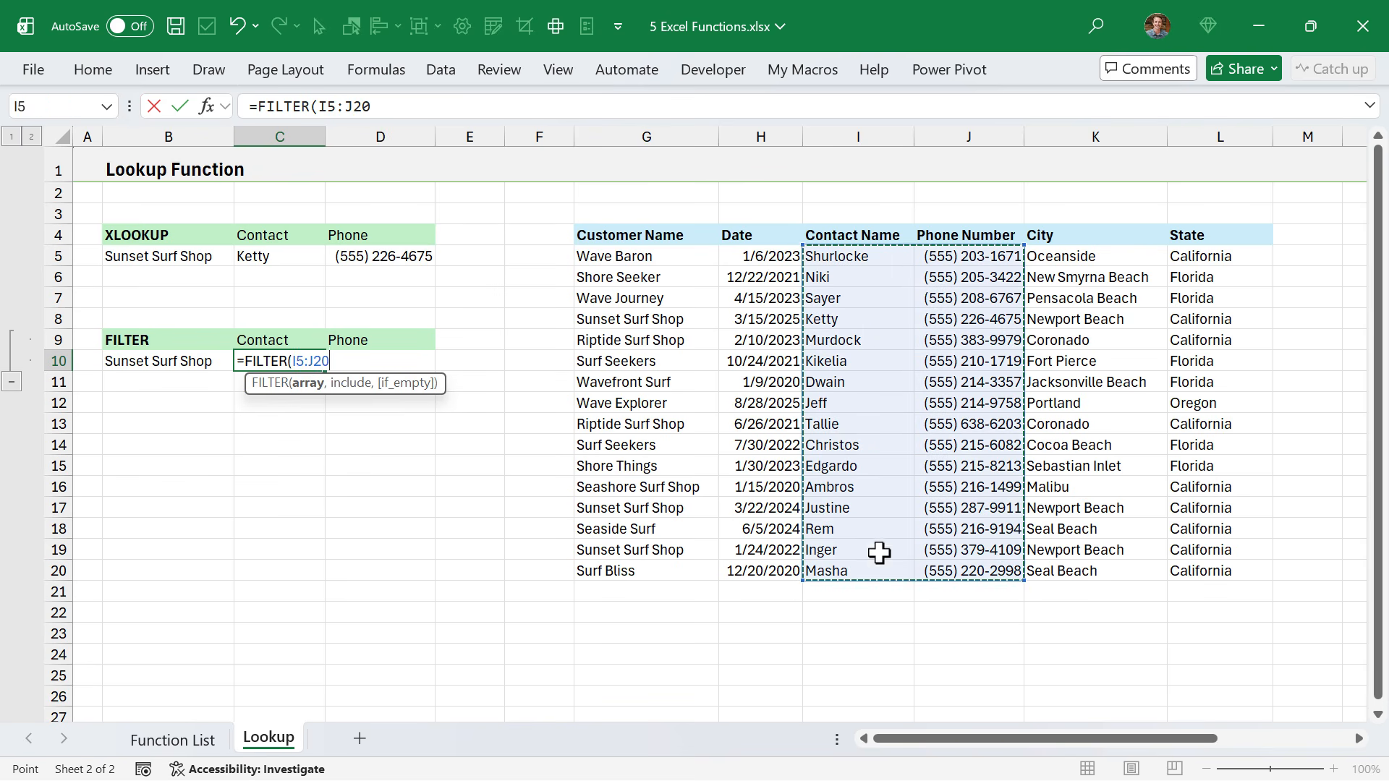
{"action": "type", "text": ","}
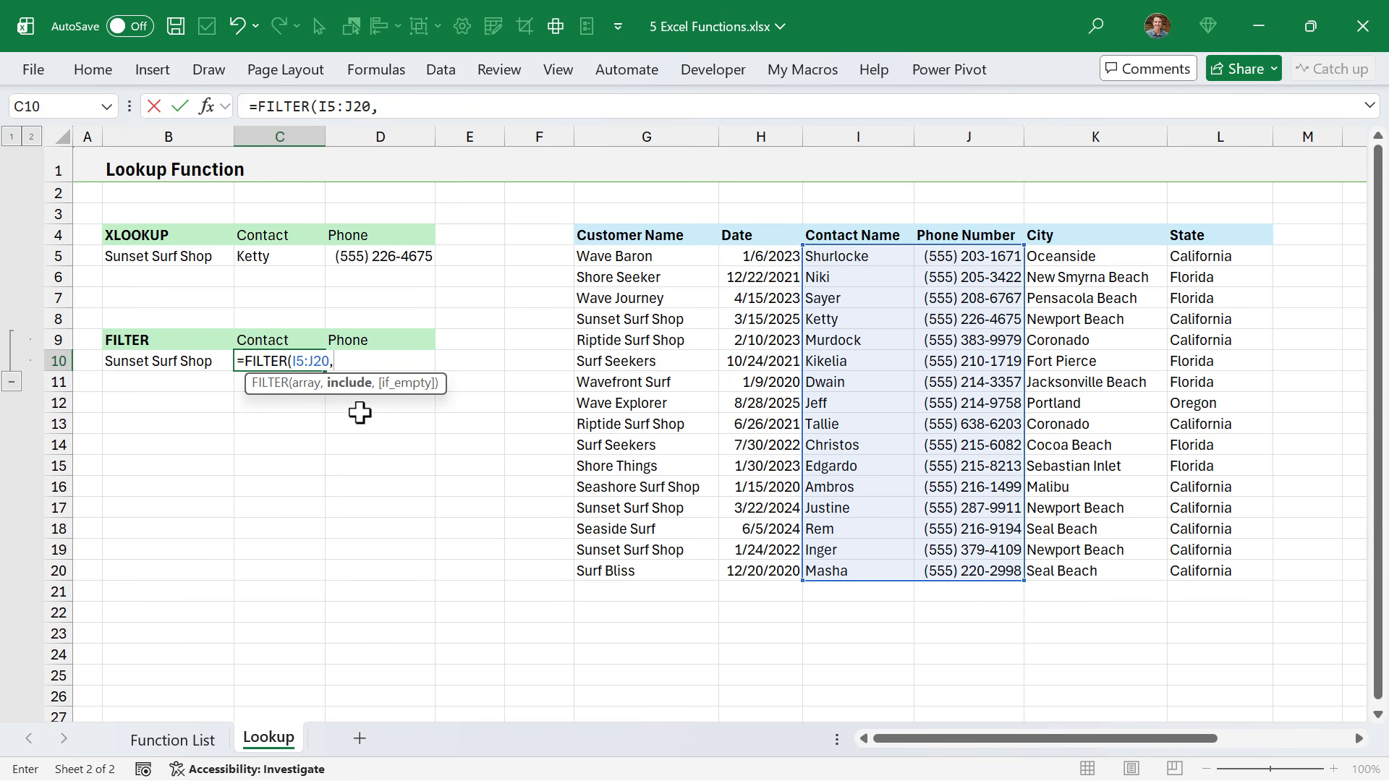
{"action": "left_click_drag", "start_coordinate": [600, 258], "coordinate": [614, 571]}
{"action": "type", "text": "="}
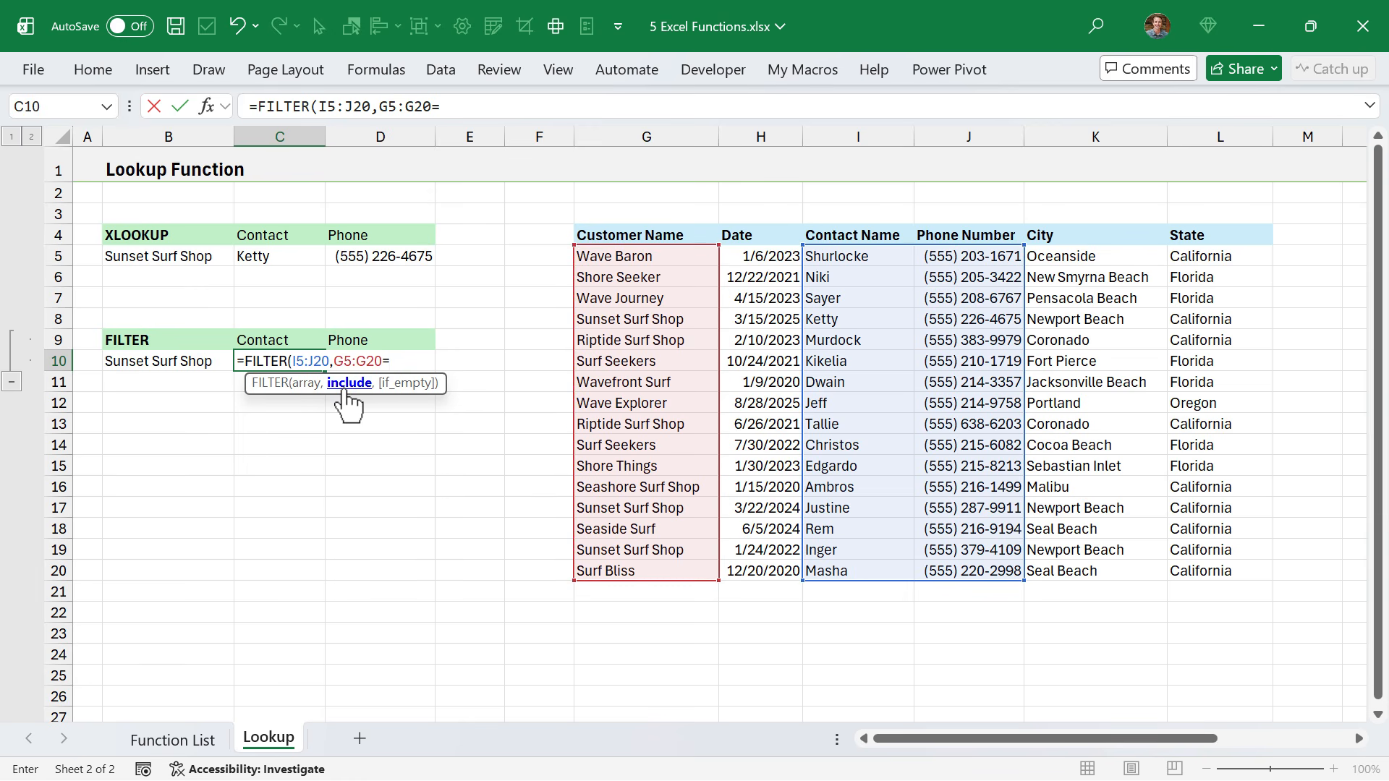
{"action": "left_click", "coordinate": [197, 358]}
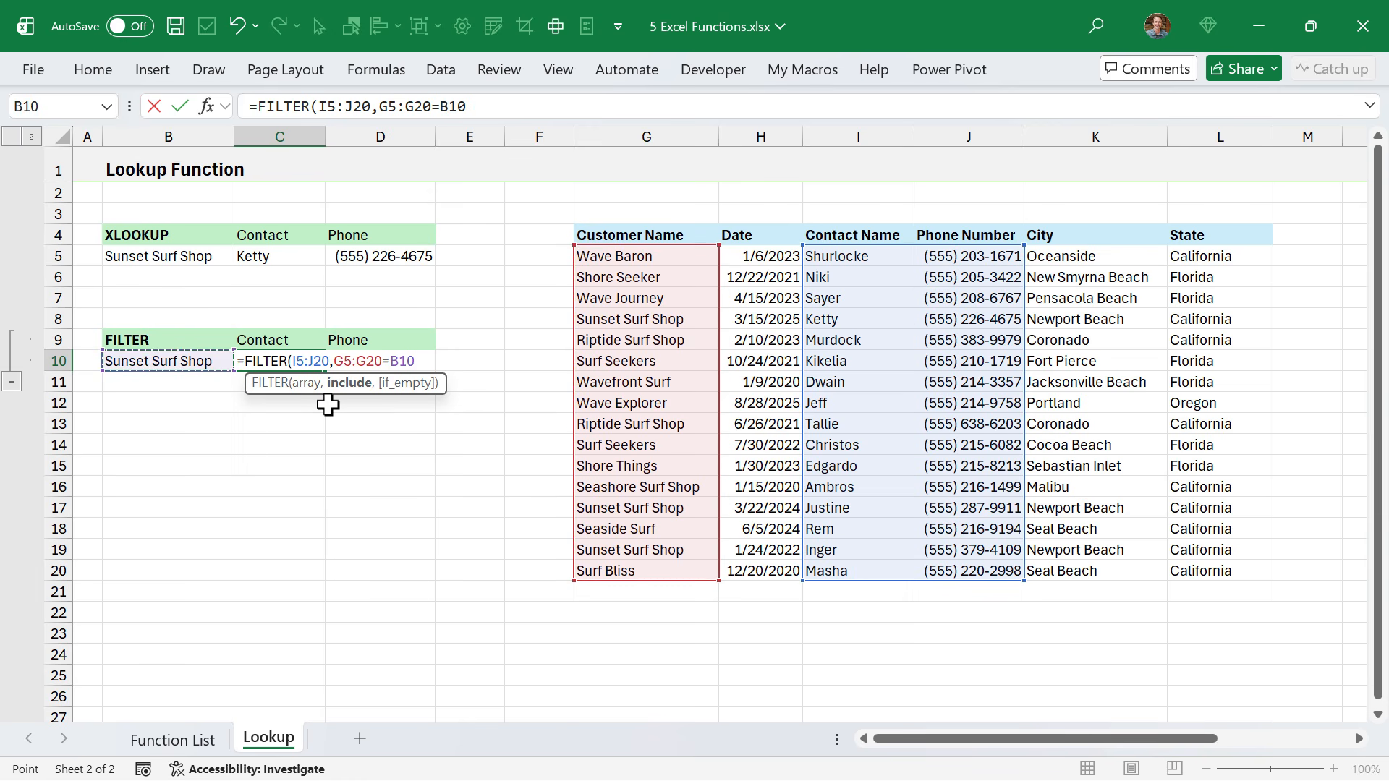
{"action": "key", "text": "Return"}
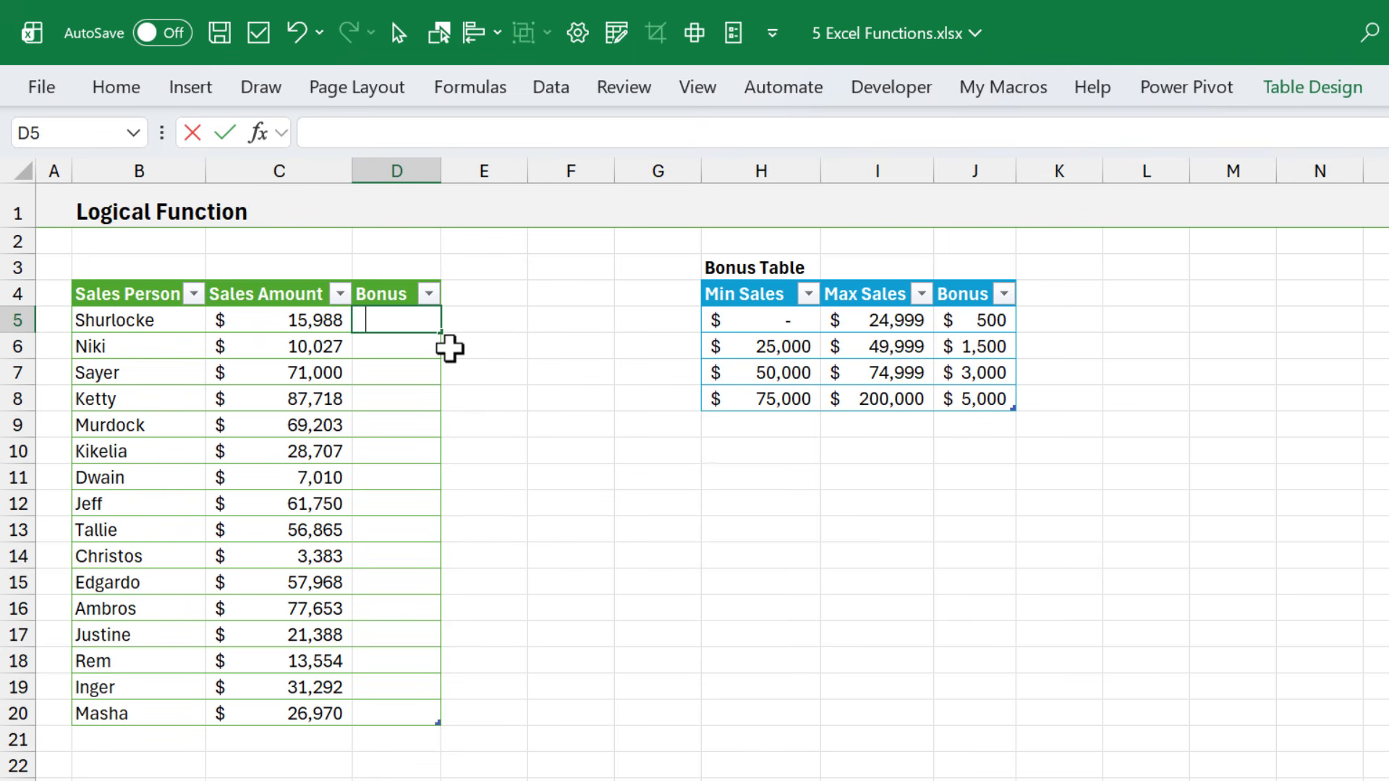
Step: Start a FILTER formula in D5 of the Logical sheet with the absolute bonus range $J$5:$J$8 as its array
{"action": "type", "text": "=FIL"}
{"action": "key", "text": "Tab"}
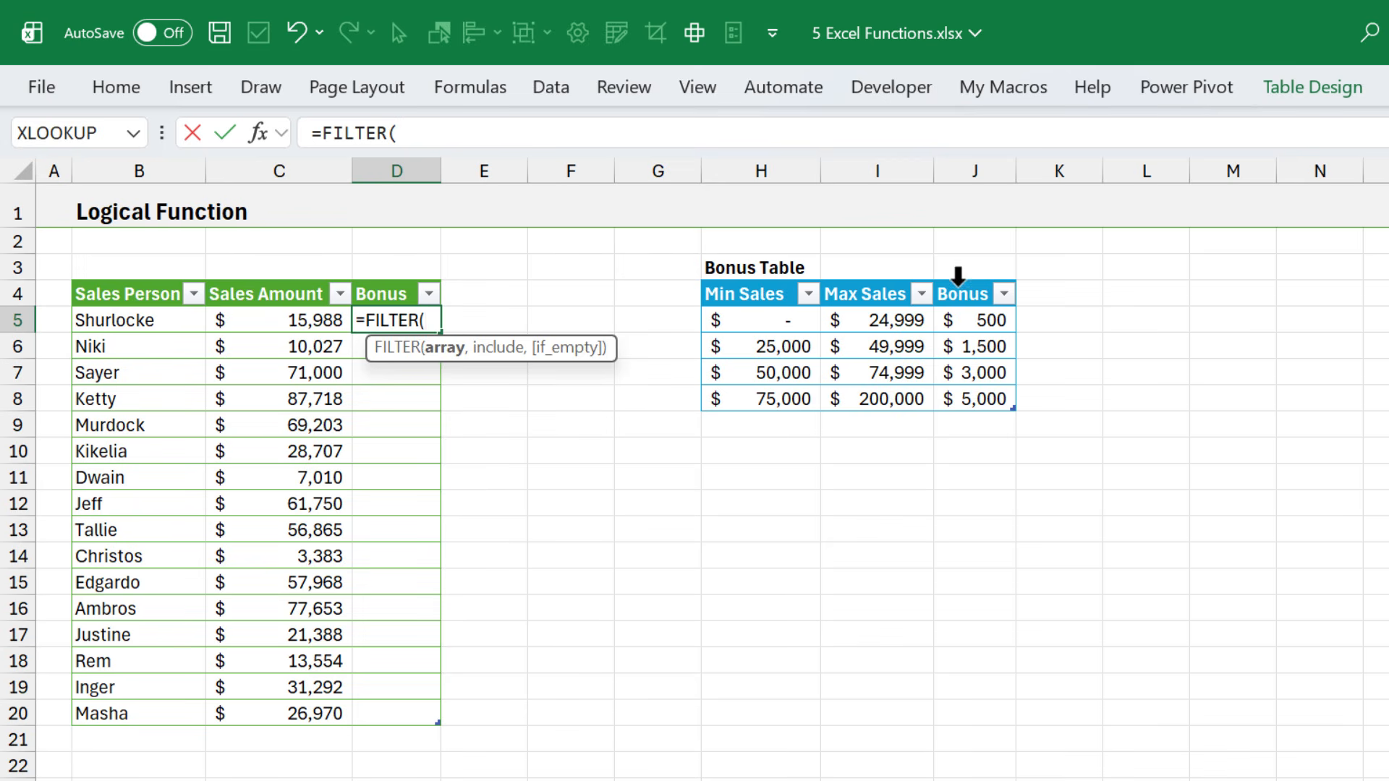
{"action": "left_click", "coordinate": [956, 286]}
{"action": "key", "text": "F4"}
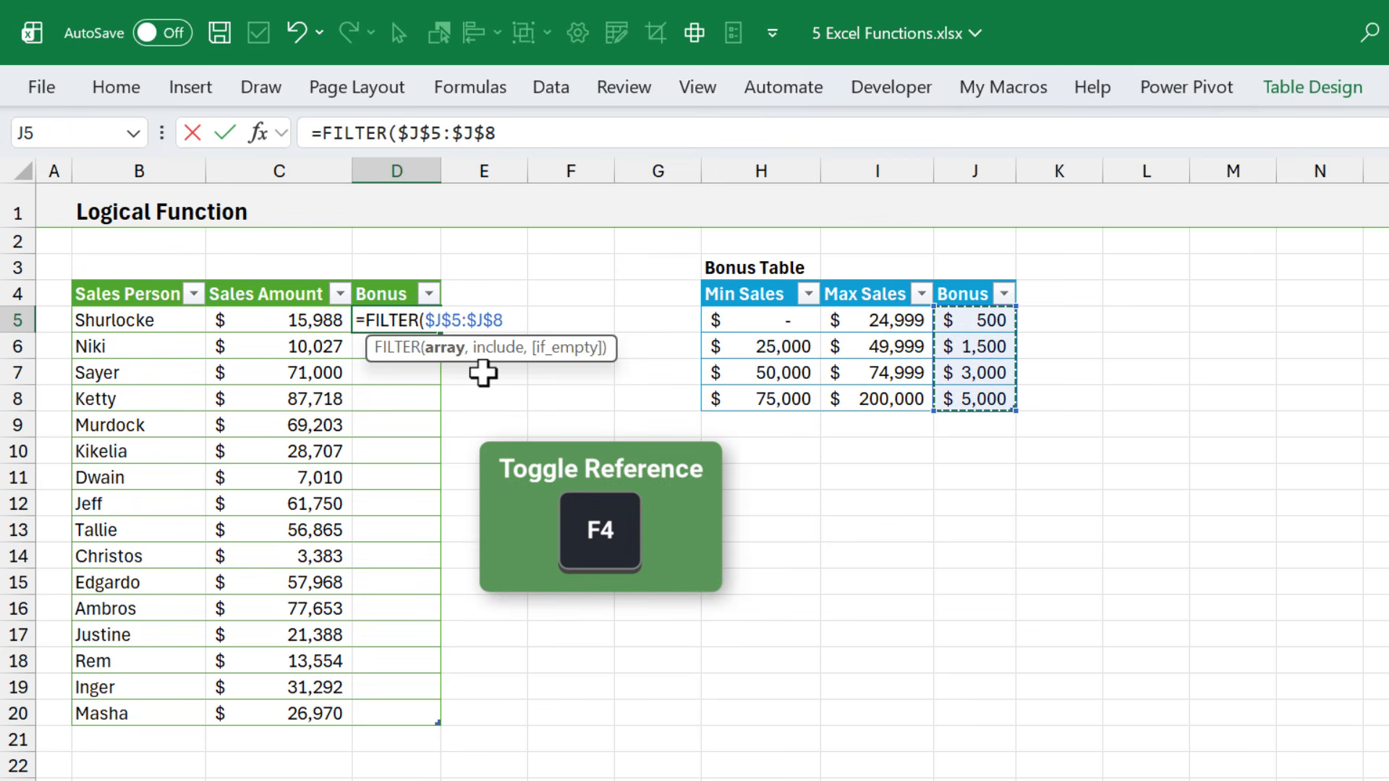
{"action": "type", "text": ","}
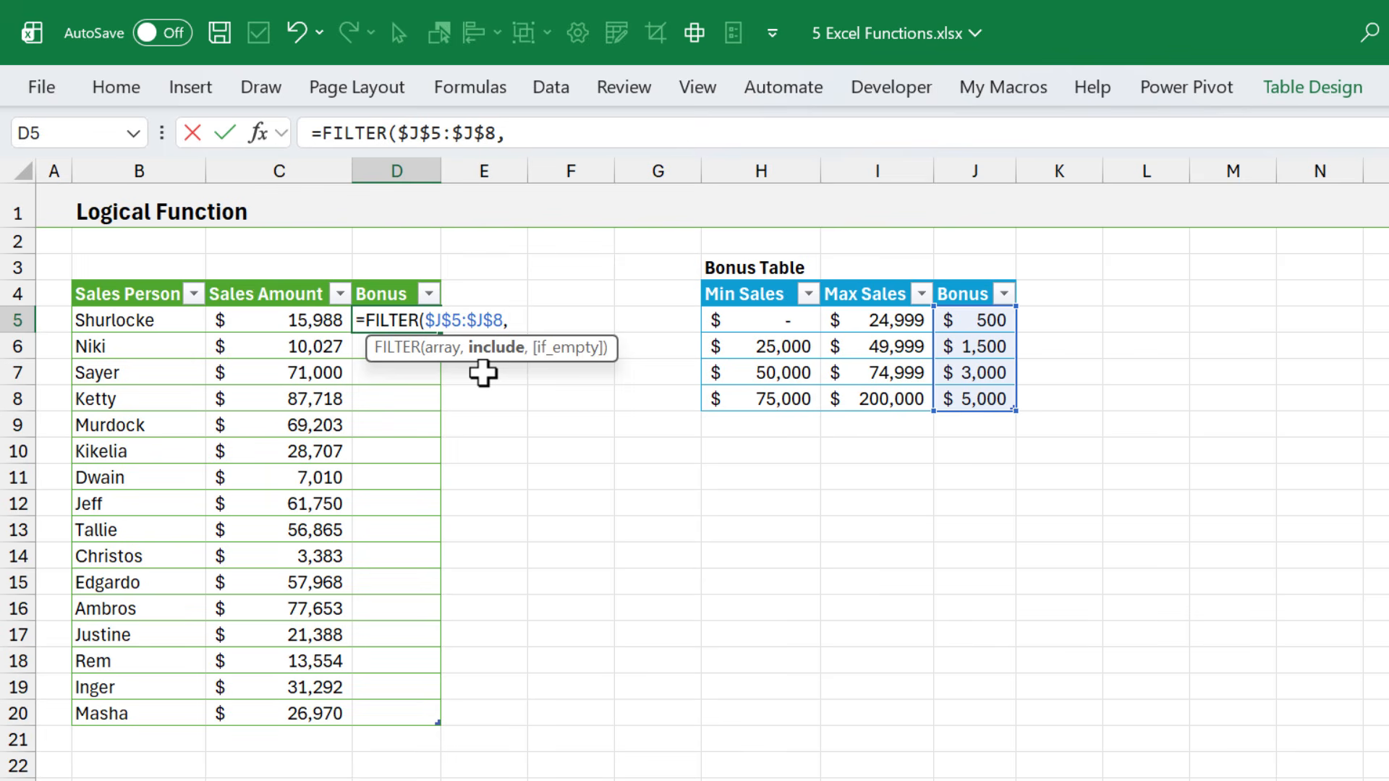
Step: Add the first include condition (C5>=$H$5:$H$8), comparing the sales amount with the Min Sales column
{"action": "type", "text": "("}
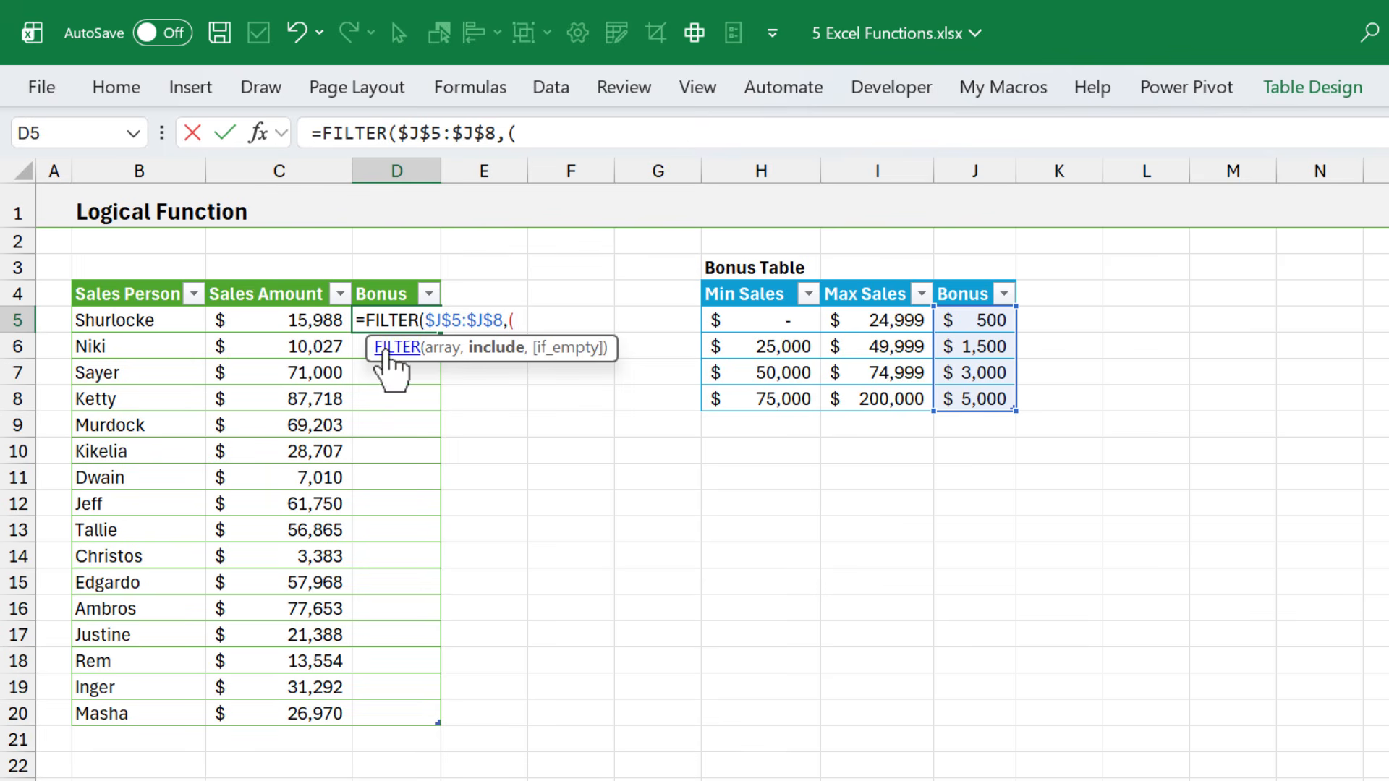
{"action": "left_click", "coordinate": [308, 320]}
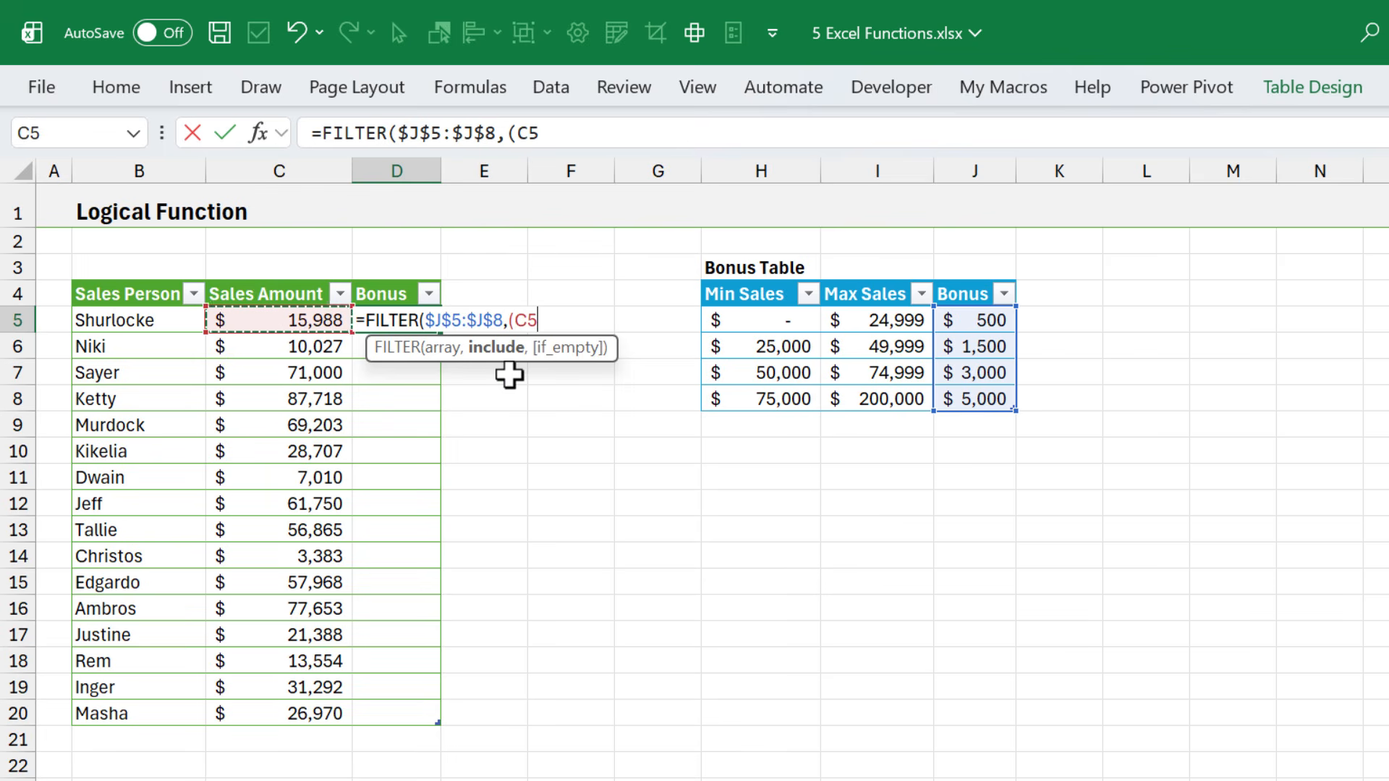
{"action": "type", "text": ">="}
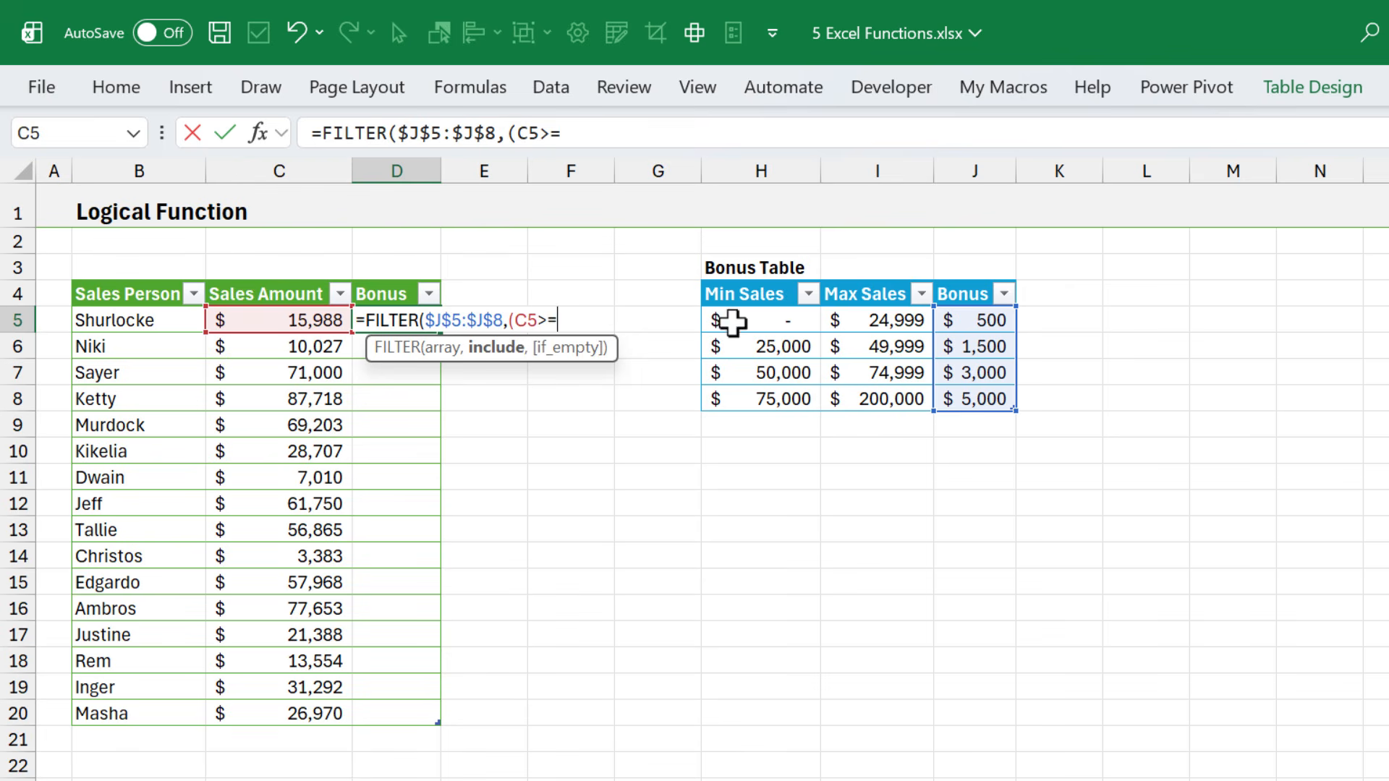
{"action": "left_click", "coordinate": [745, 284]}
{"action": "key", "text": "F4"}
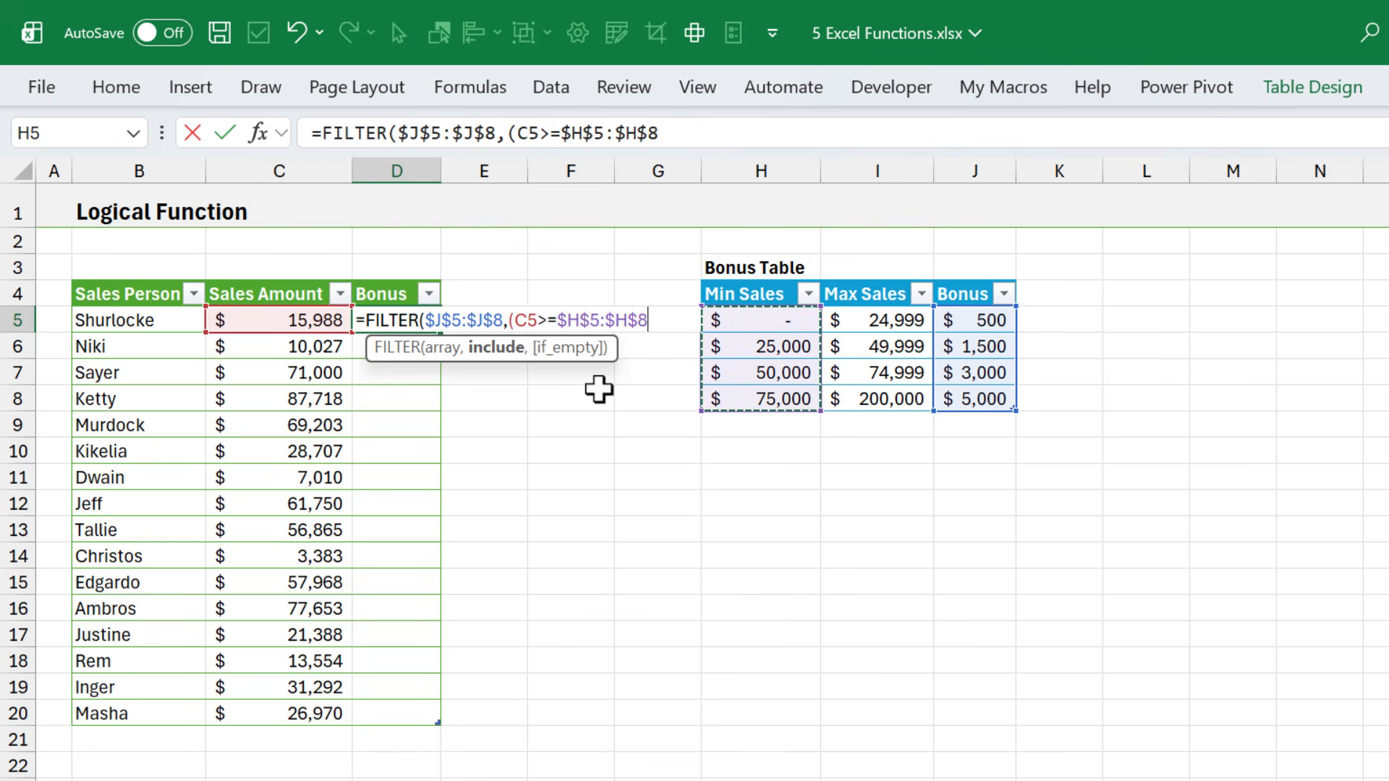
{"action": "type", "text": ")"}
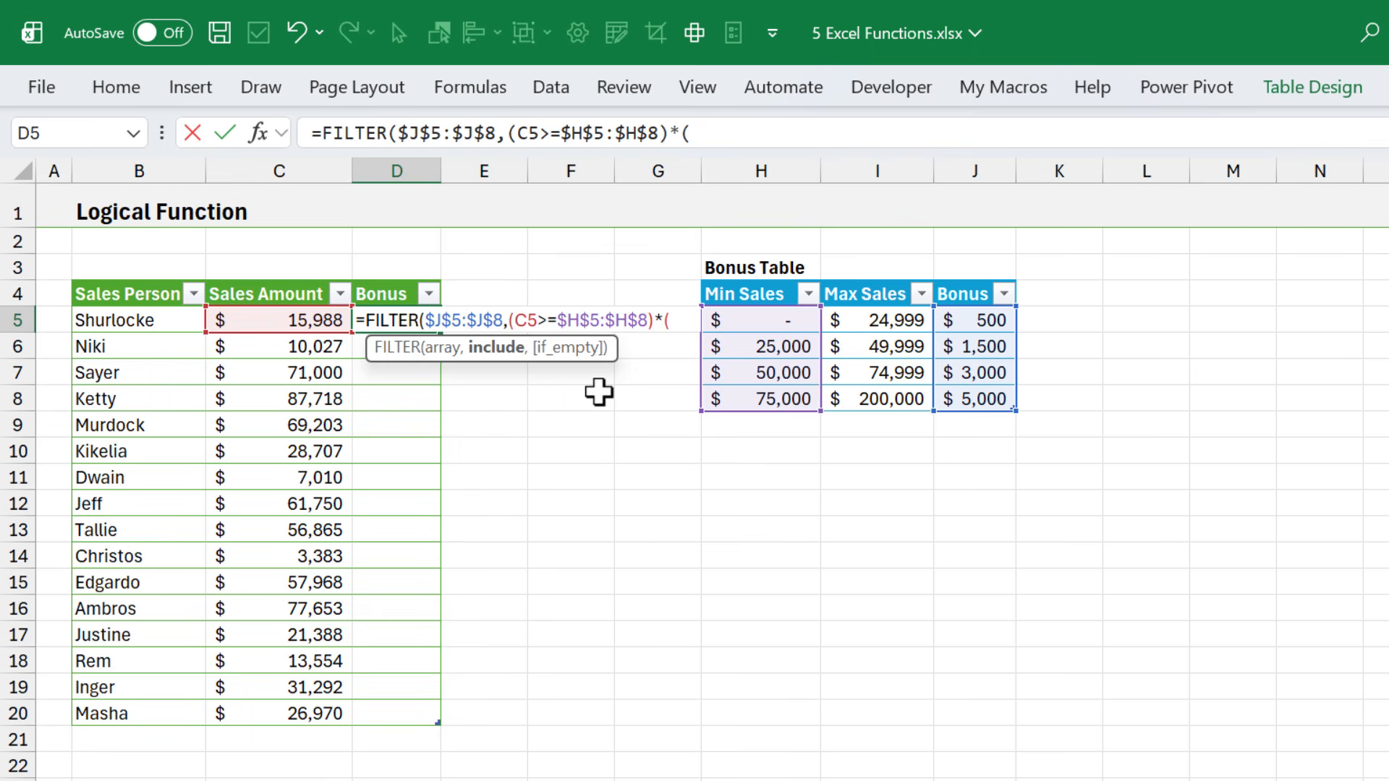
Step: Multiply by a second condition (C5<=$I$5:$I$8) for Max Sales and enter the formula in the Bonus column
{"action": "type", "text": "*("}
{"action": "left_click", "coordinate": [323, 321]}
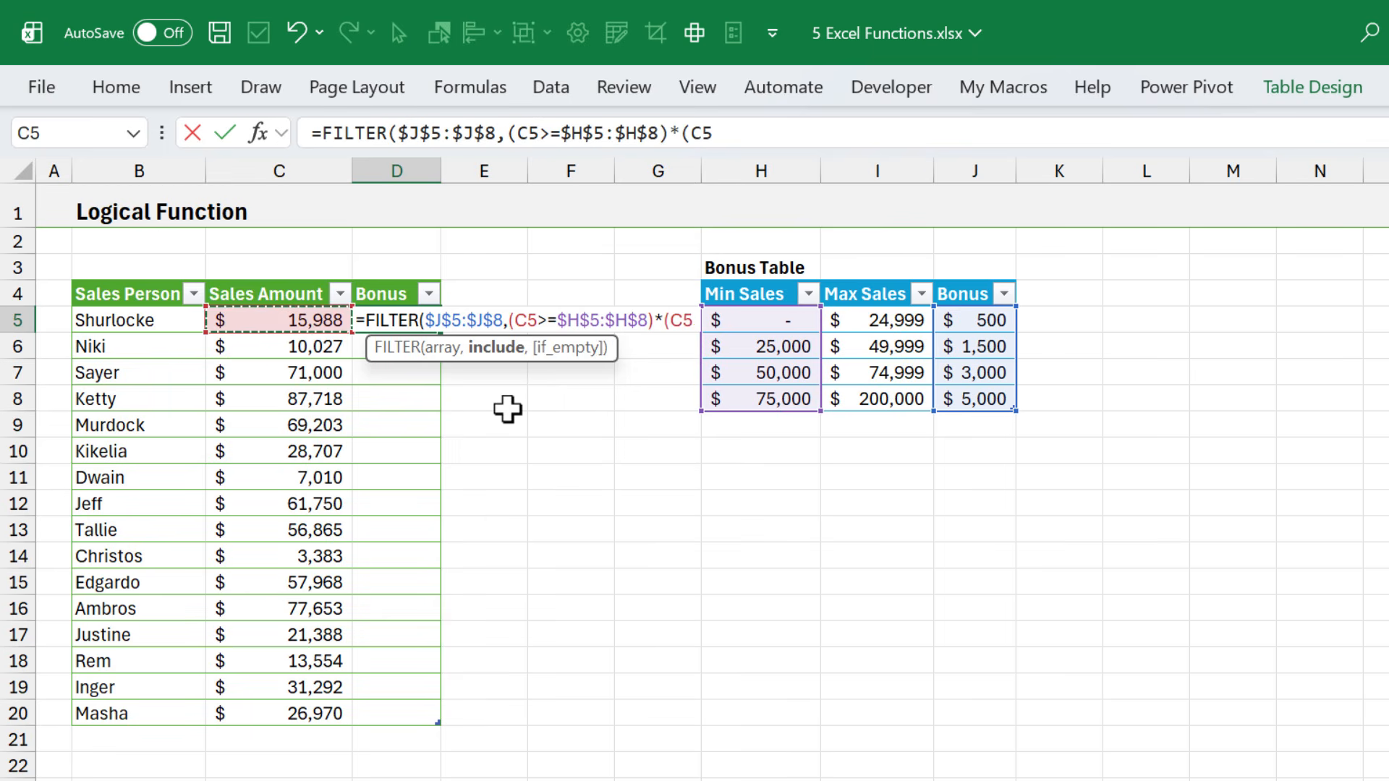
{"action": "type", "text": "<="}
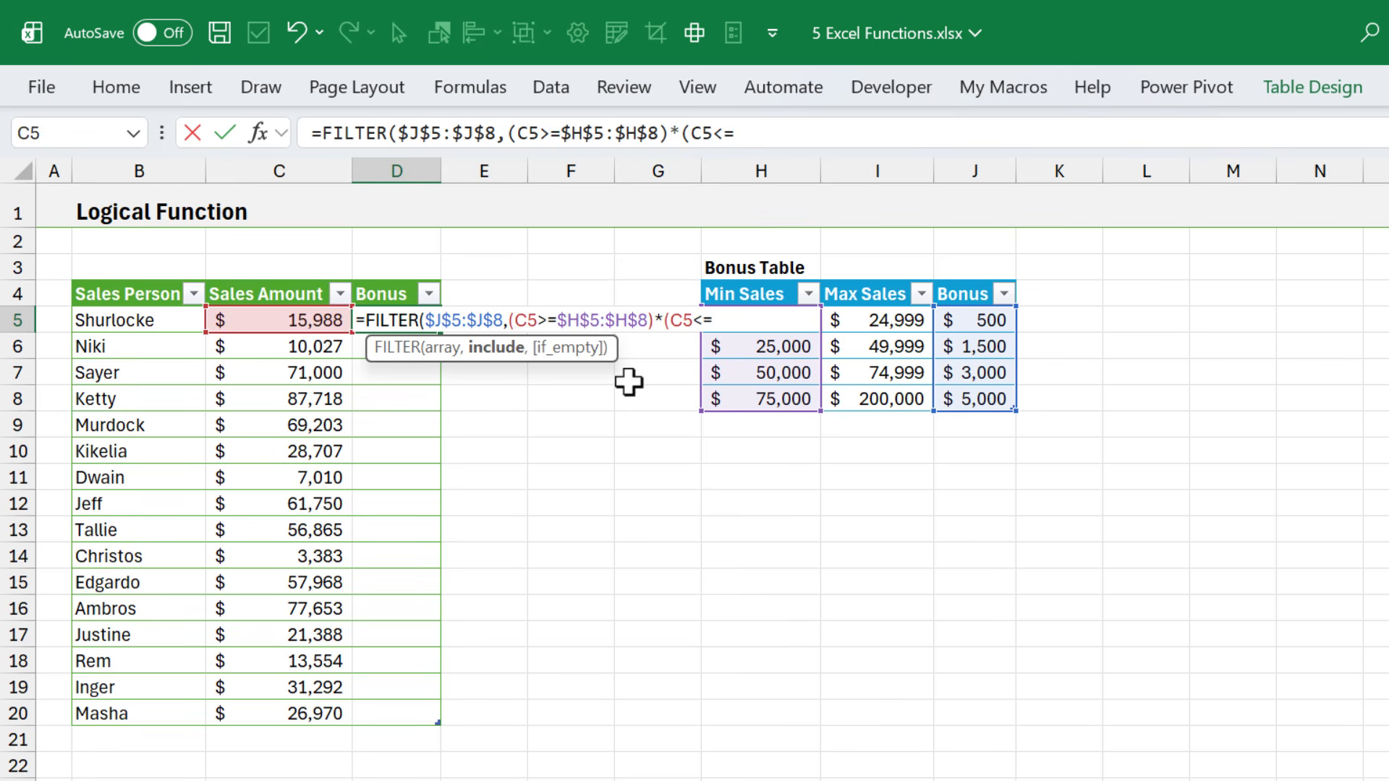
{"action": "left_click", "coordinate": [853, 296]}
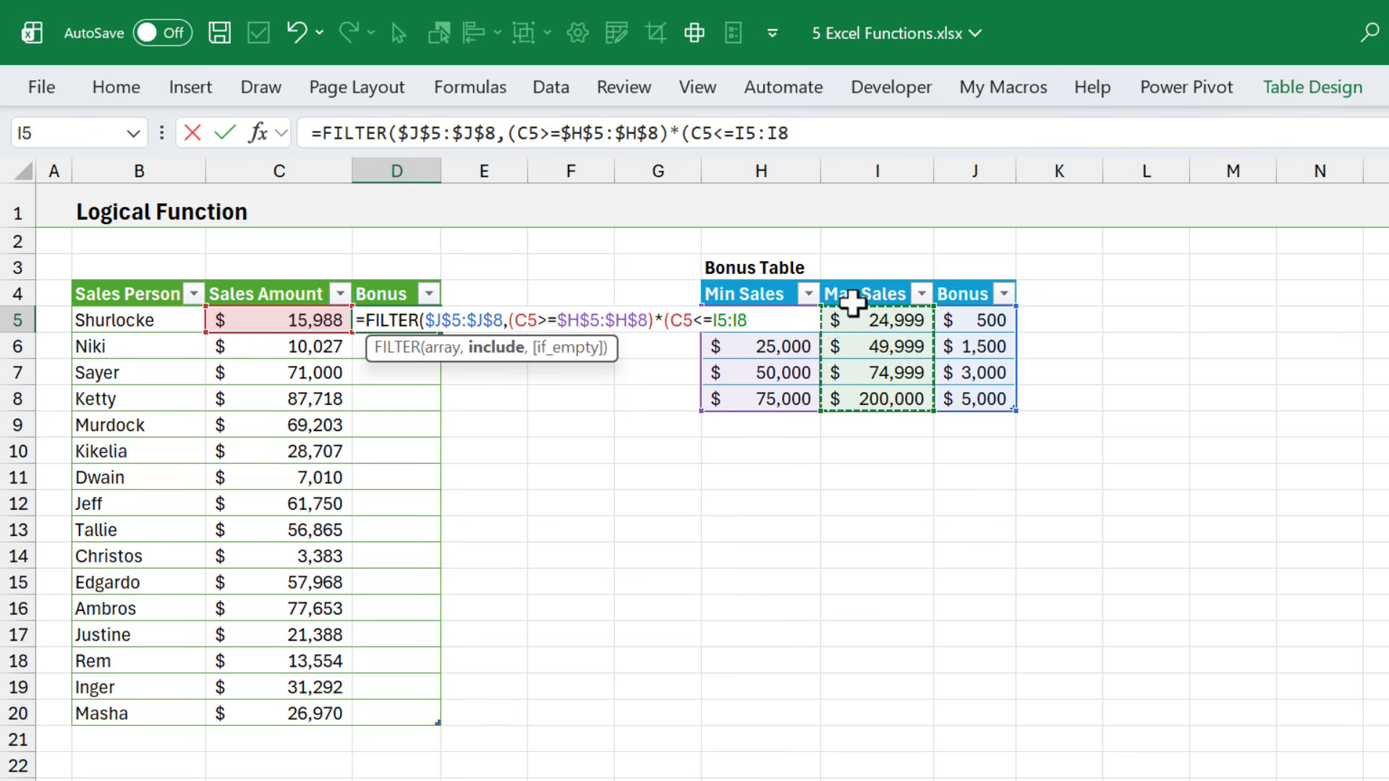
{"action": "key", "text": "F4"}
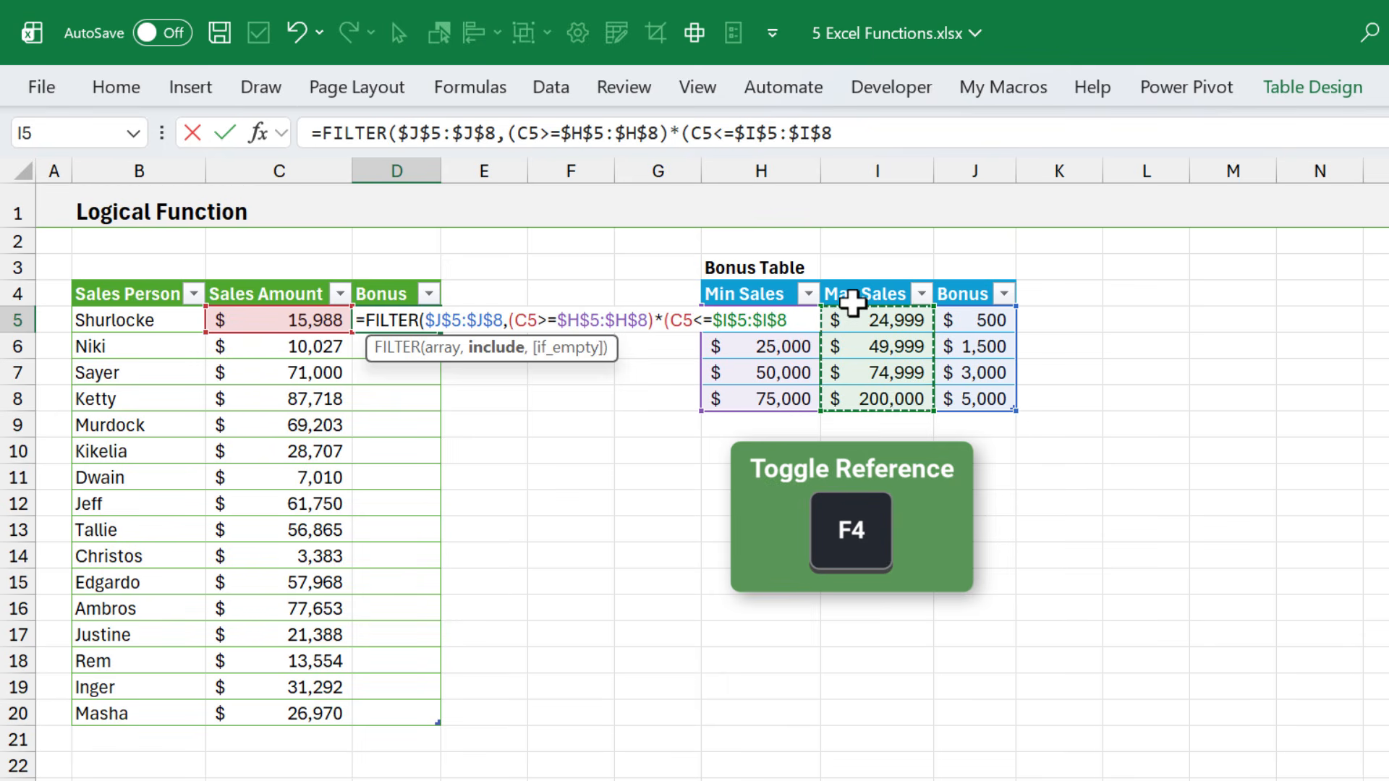
{"action": "type", "text": ")"}
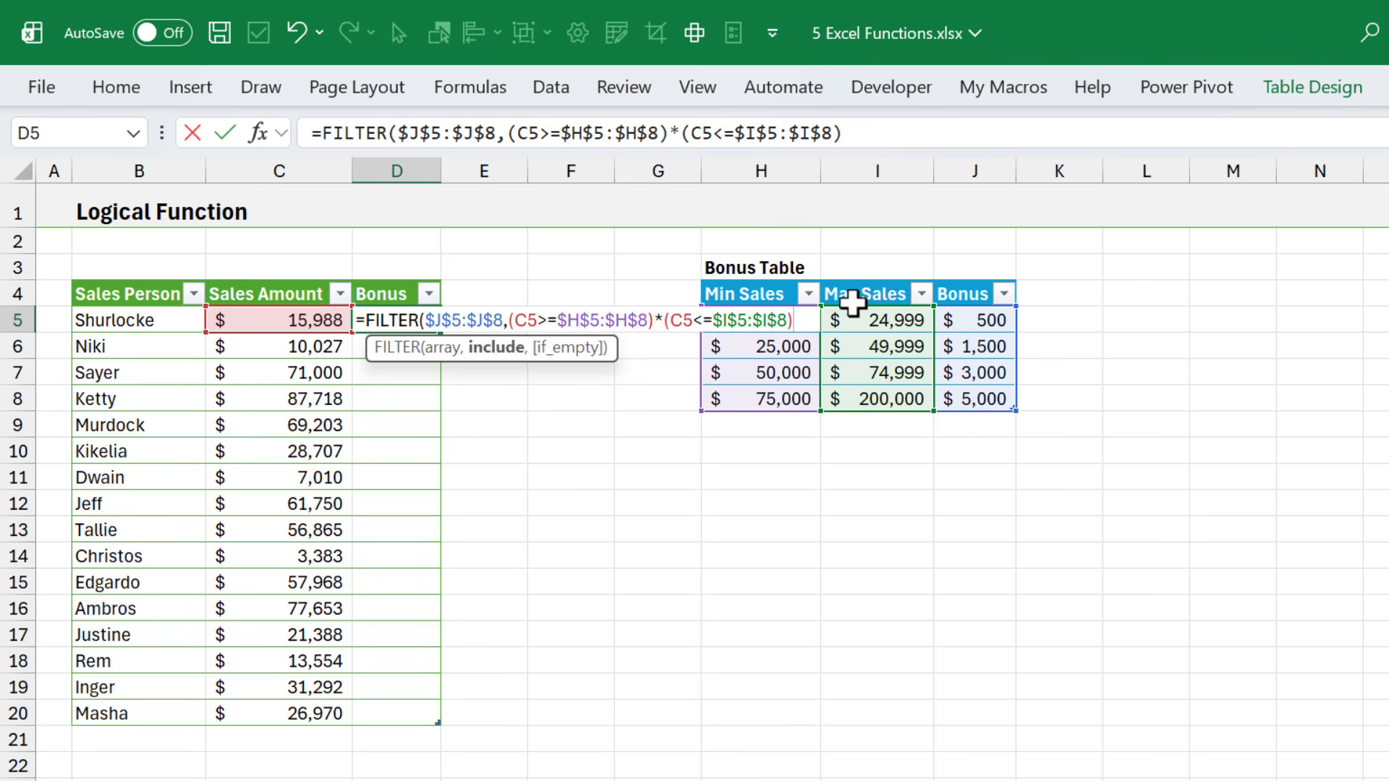
{"action": "key", "text": "Return"}
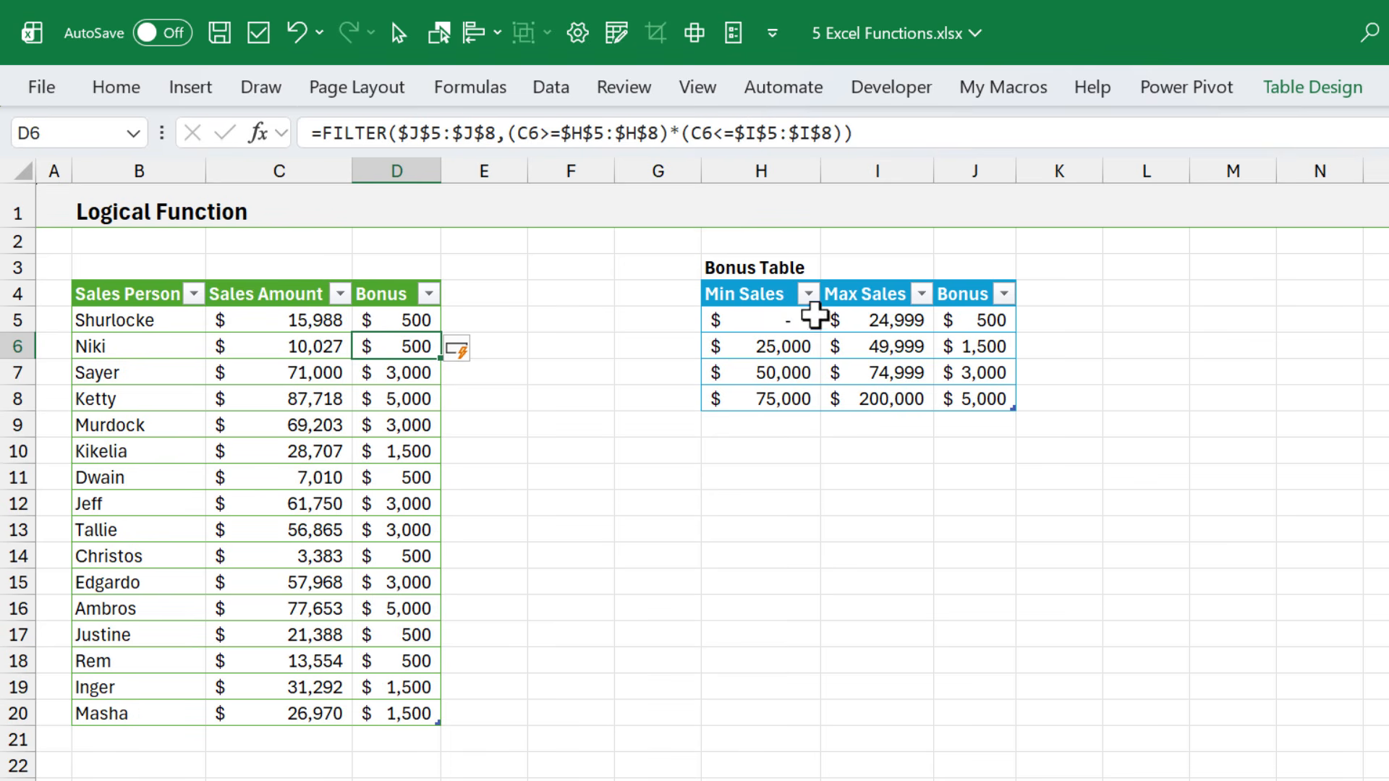
{"action": "key", "text": "ctrl+z"}
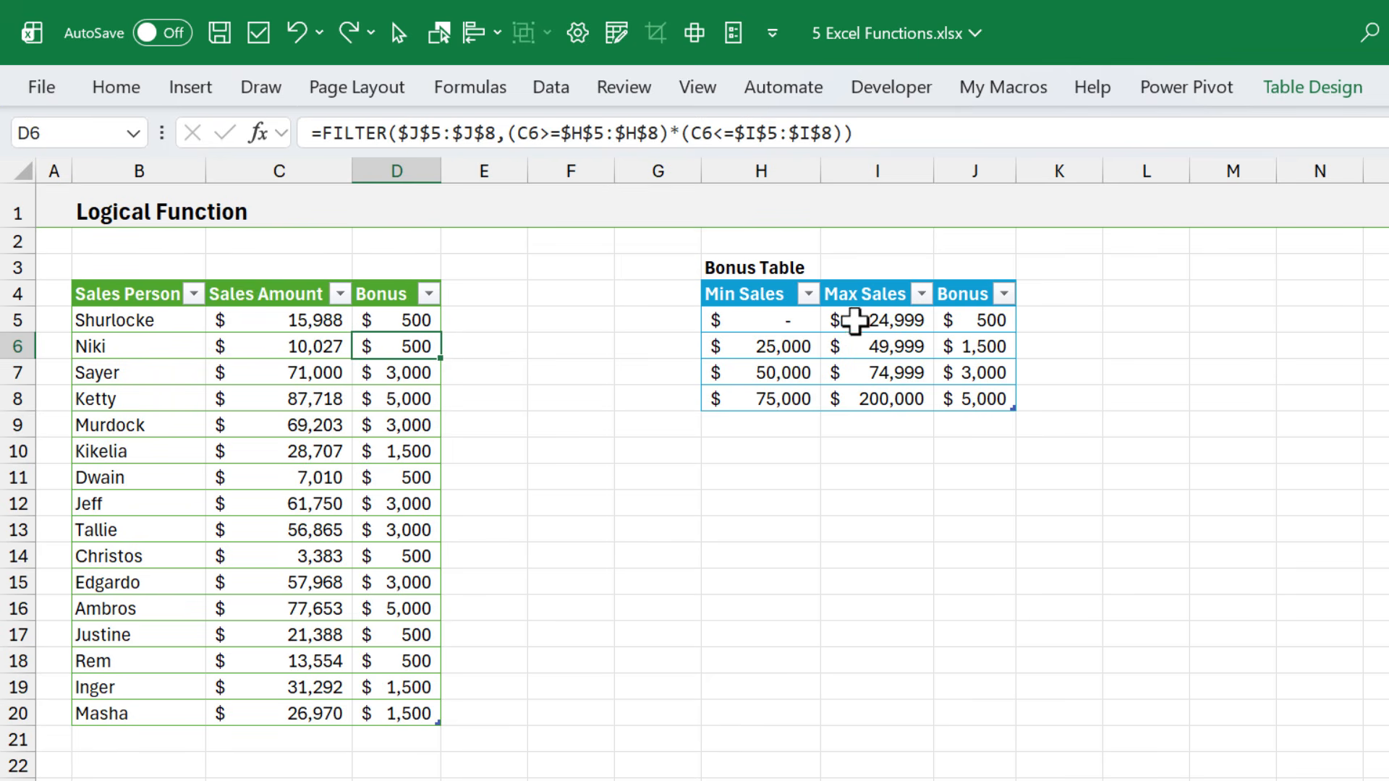
Step: Inspect what the include argument (C5>=$H$5:$H$8)*(C5<=$I$5:$I$8) in the D5 formula evaluates to
{"action": "double_click", "coordinate": [407, 322]}
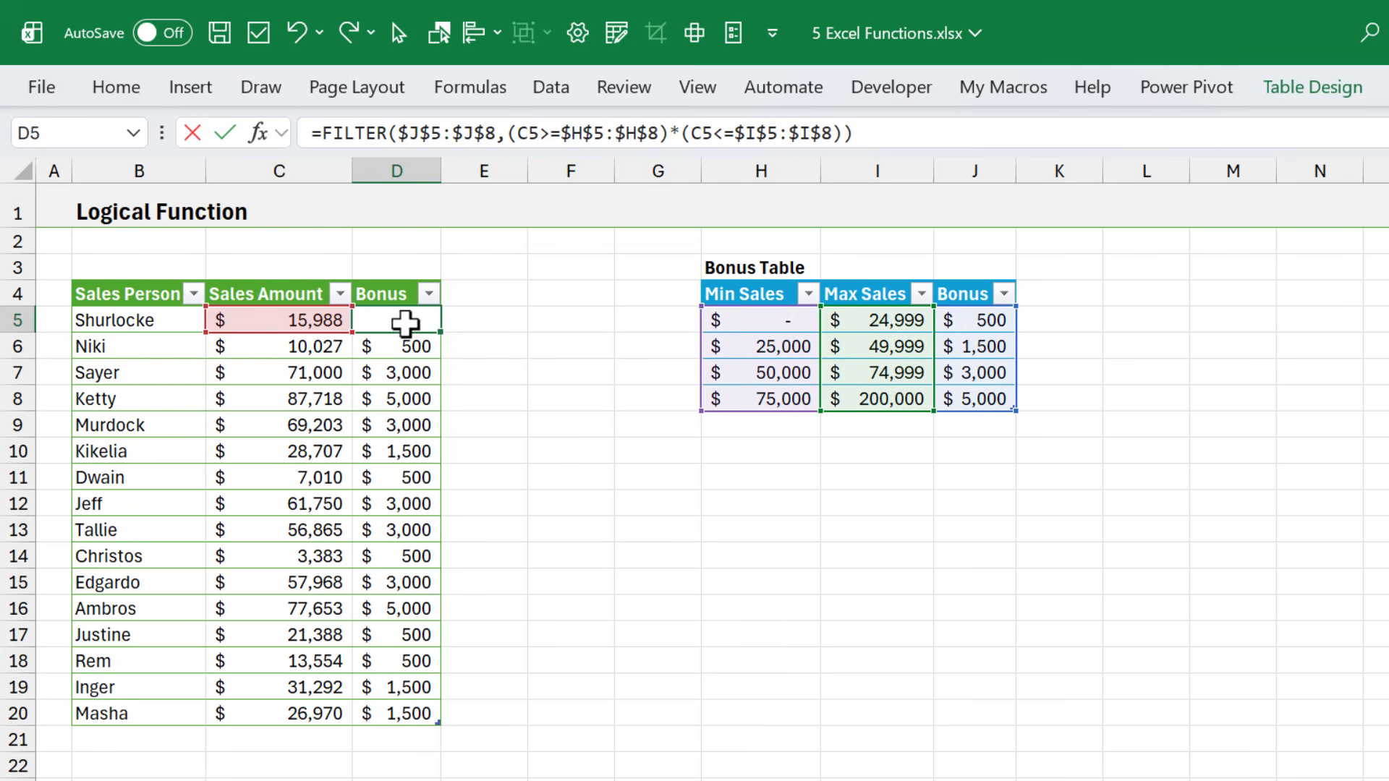
{"action": "left_click_drag", "start_coordinate": [506, 321], "coordinate": [795, 319]}
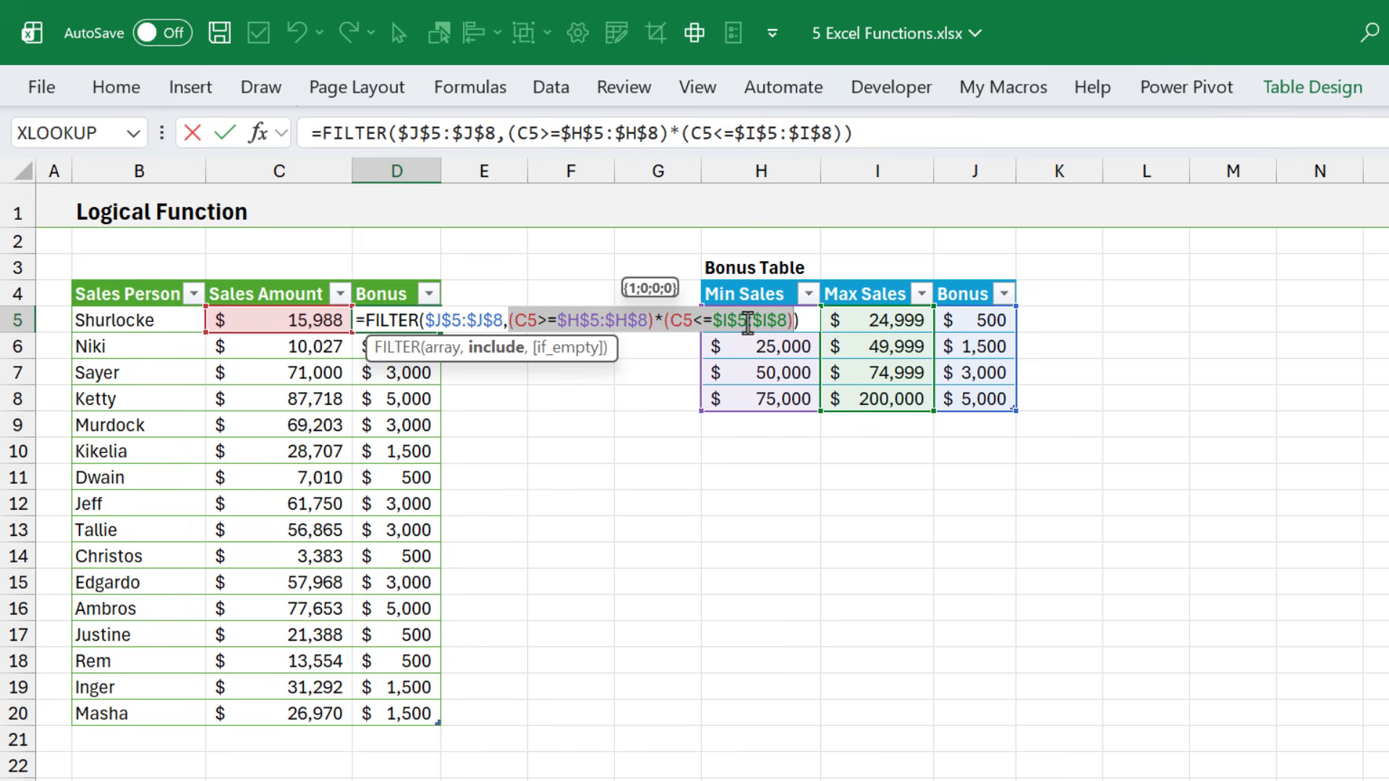
{"action": "left_click", "coordinate": [774, 320]}
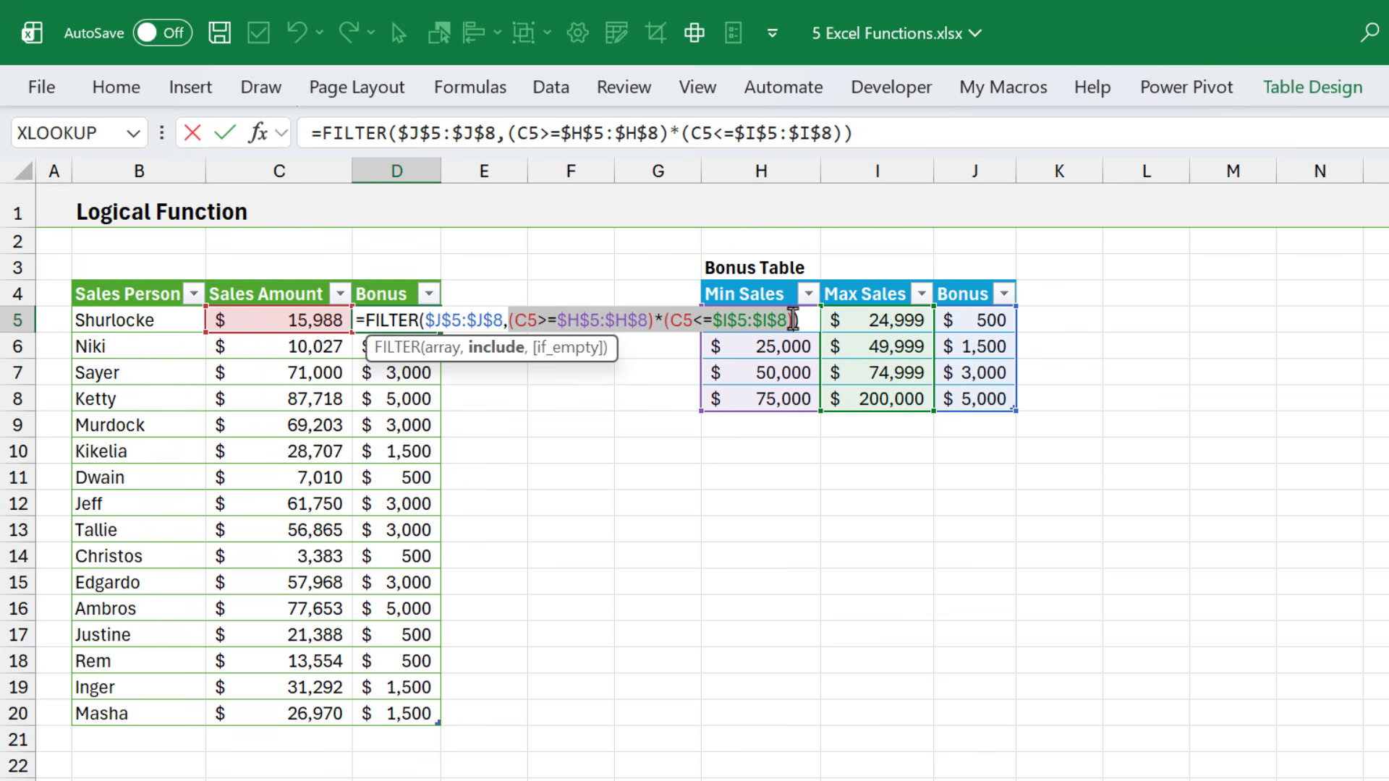
{"action": "key", "text": "ctrl+Return"}
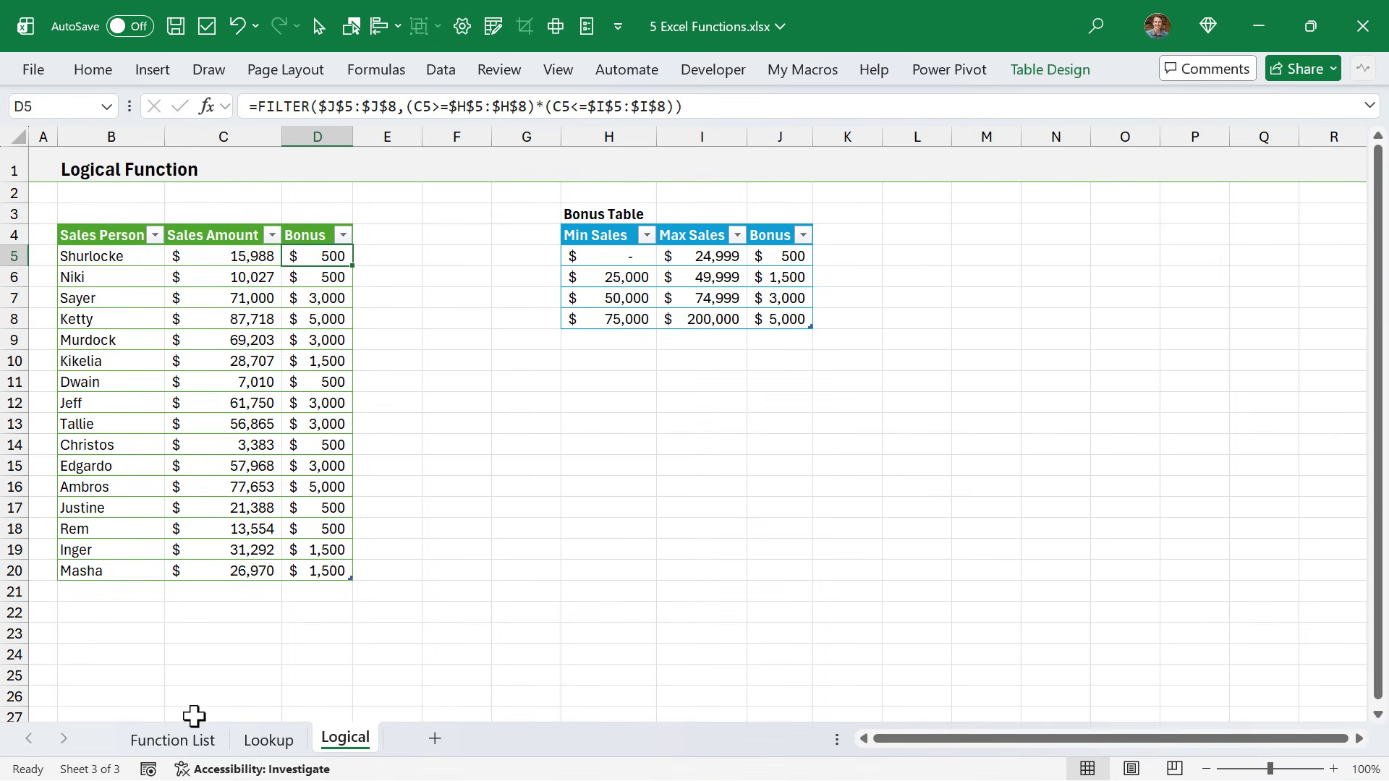
Step: On the Function List sheet, expand the Lookup & Logic group, mark FILTER as Keep and XLOOKUP through IFS as Cut
{"action": "left_click", "coordinate": [193, 737]}
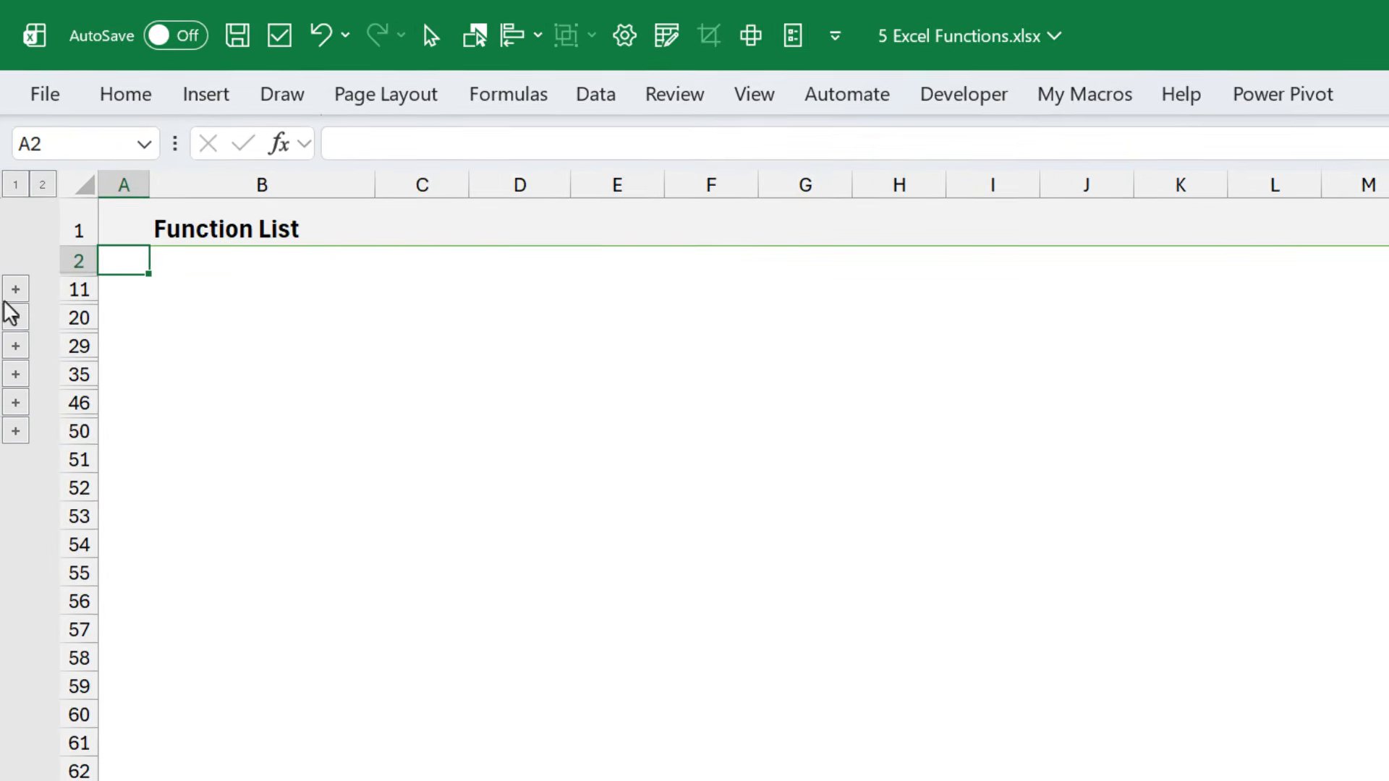
{"action": "left_click", "coordinate": [15, 290]}
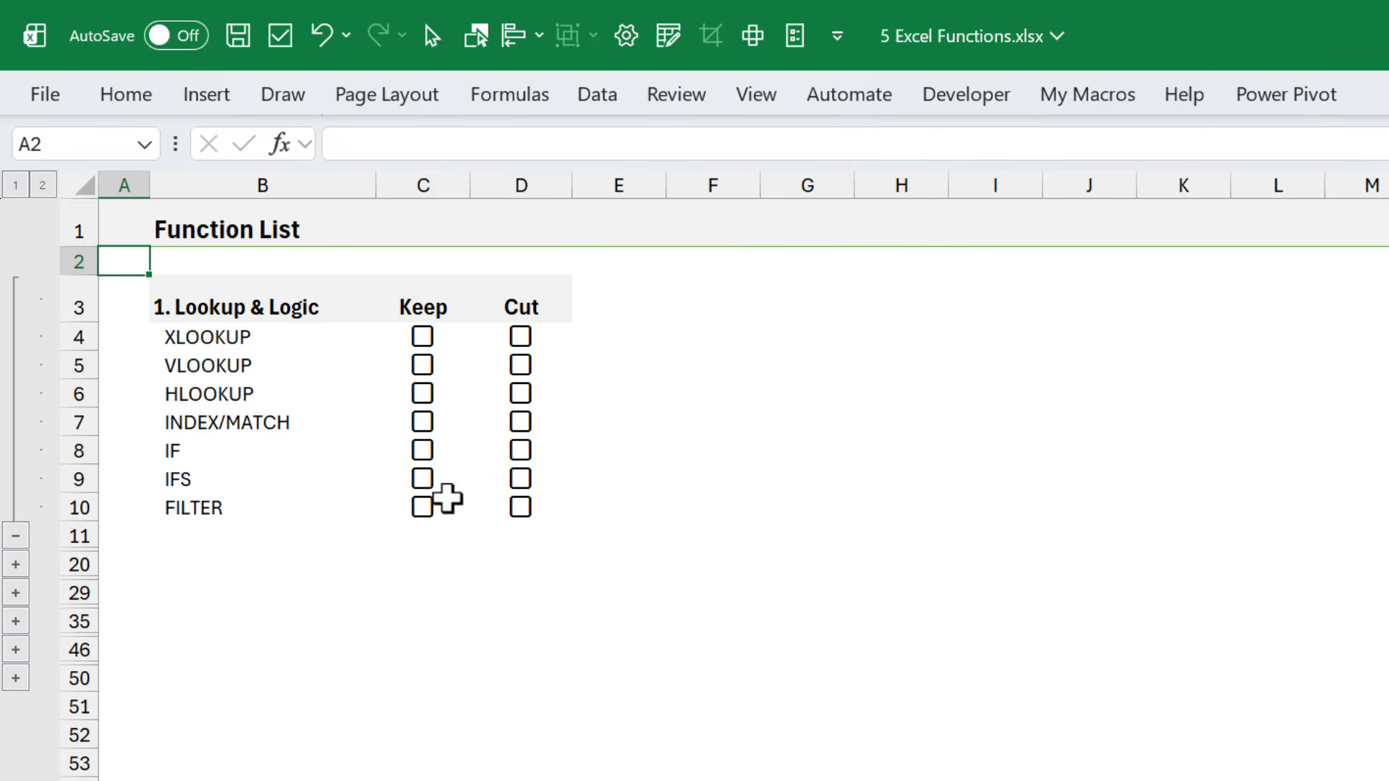
{"action": "left_click", "coordinate": [422, 507]}
{"action": "left_click_drag", "start_coordinate": [488, 479], "coordinate": [481, 332]}
{"action": "key", "text": "space"}
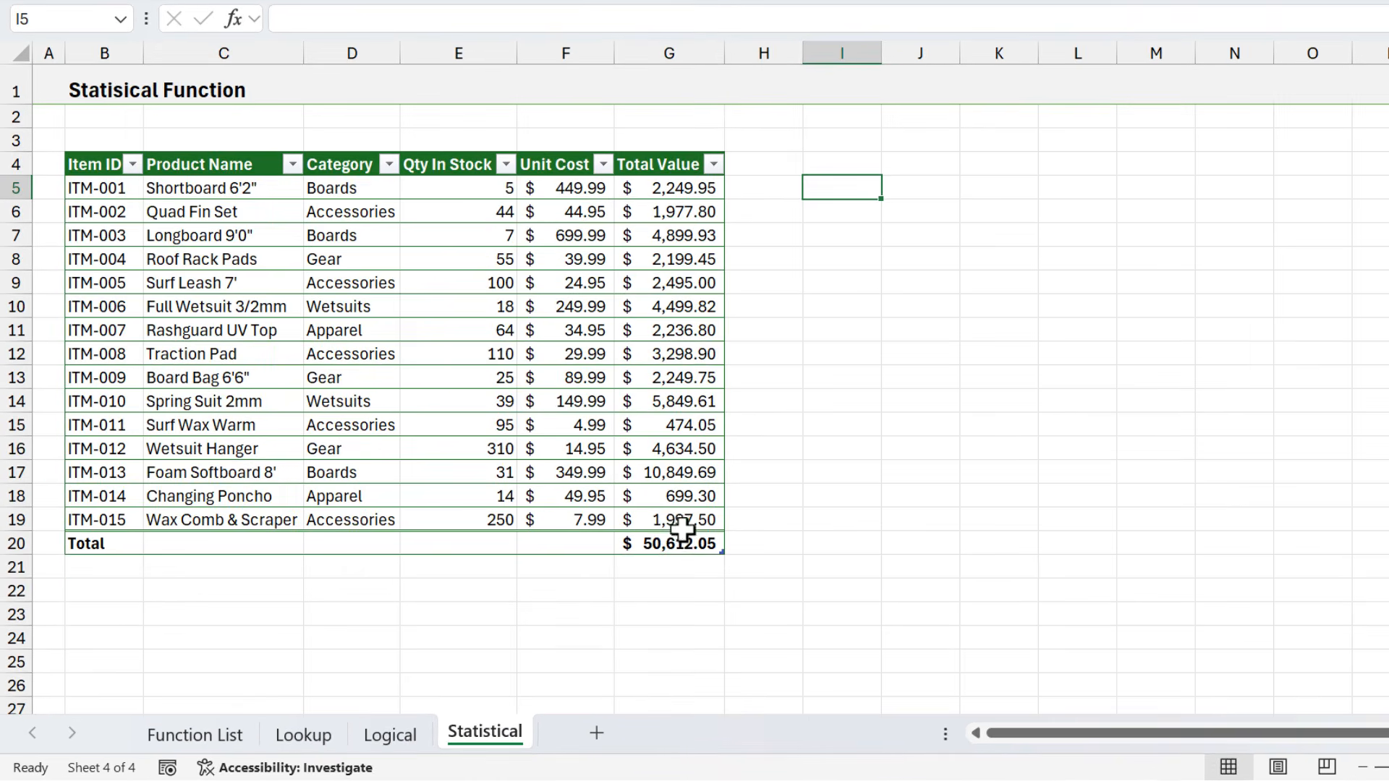
Step: On the Statistical sheet, examine the SUBTOTAL formula in G20 and the function numbers available for its first argument
{"action": "left_click", "coordinate": [675, 542]}
{"action": "key", "text": "F2"}
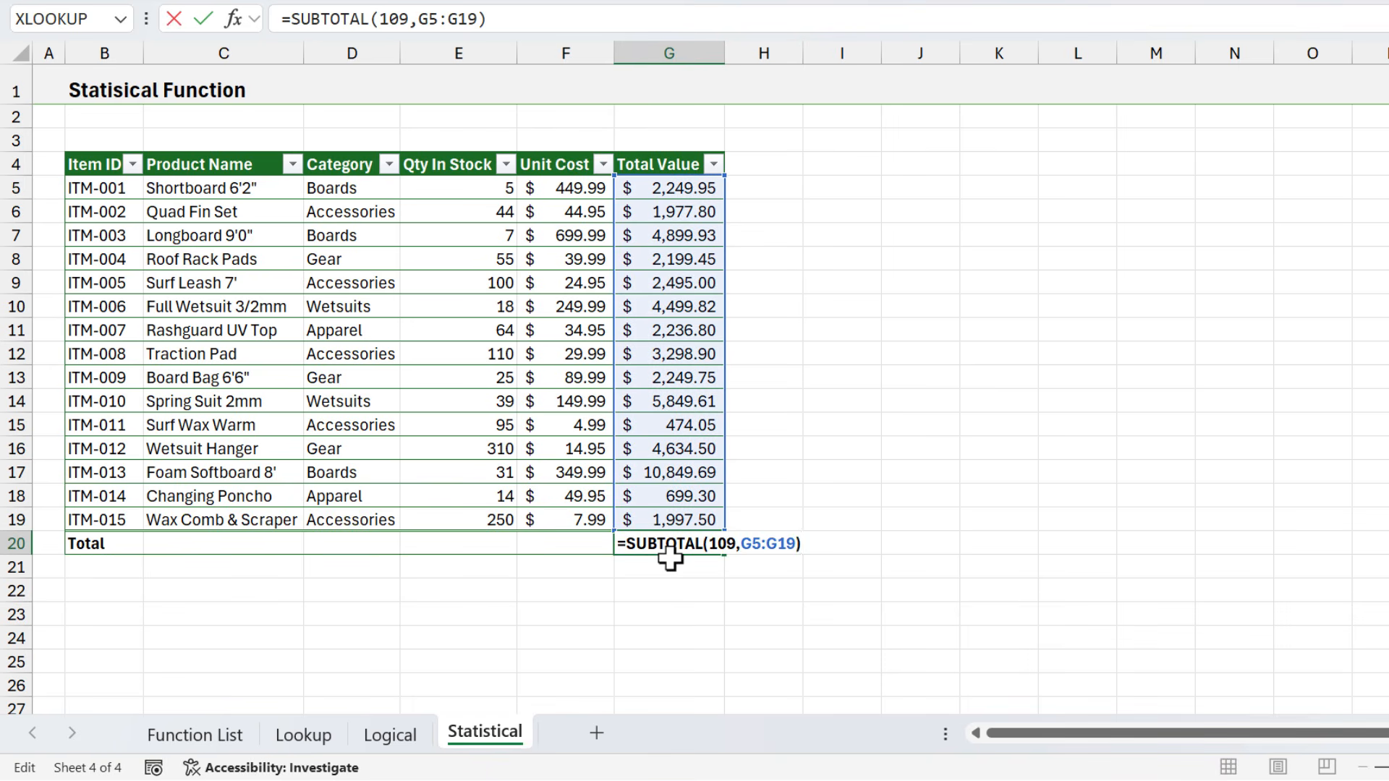
{"action": "left_click", "coordinate": [731, 543]}
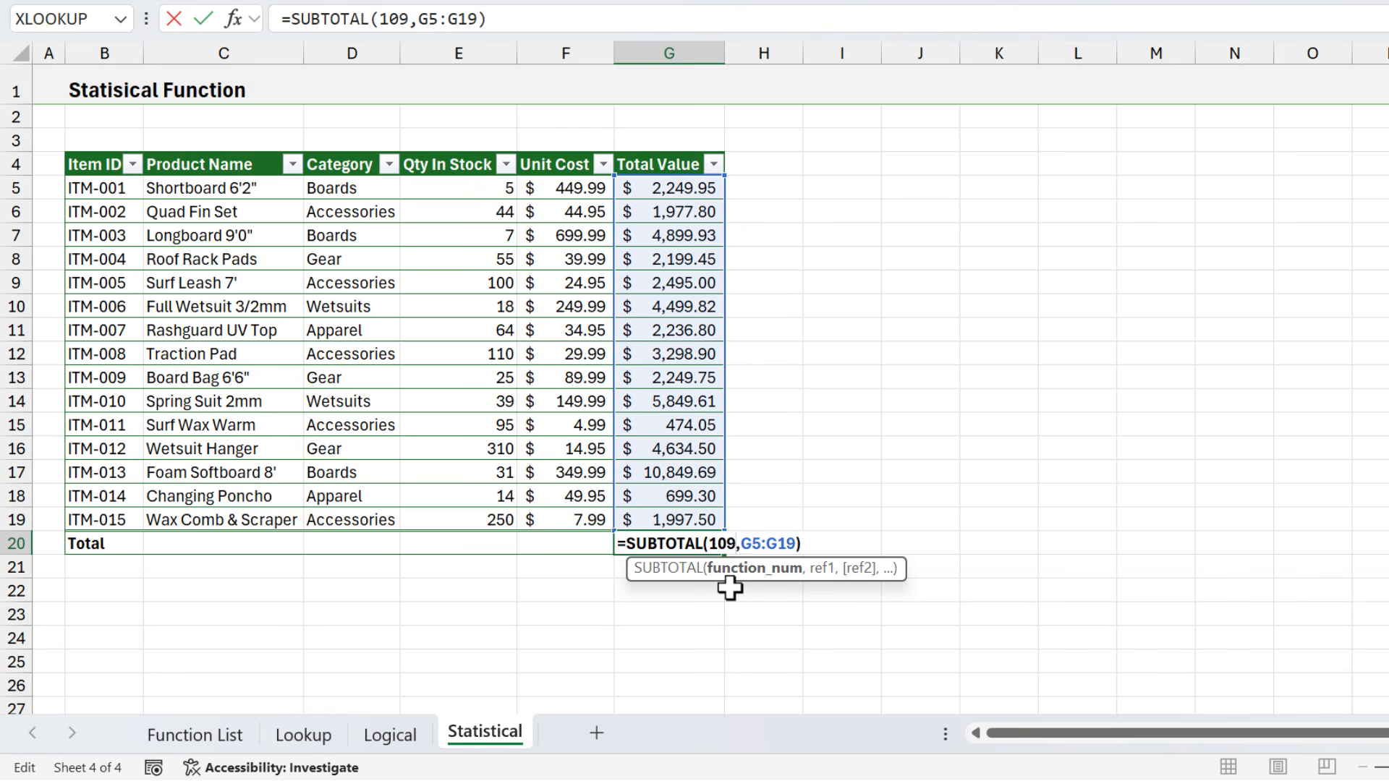
{"action": "key", "text": "alt+Down"}
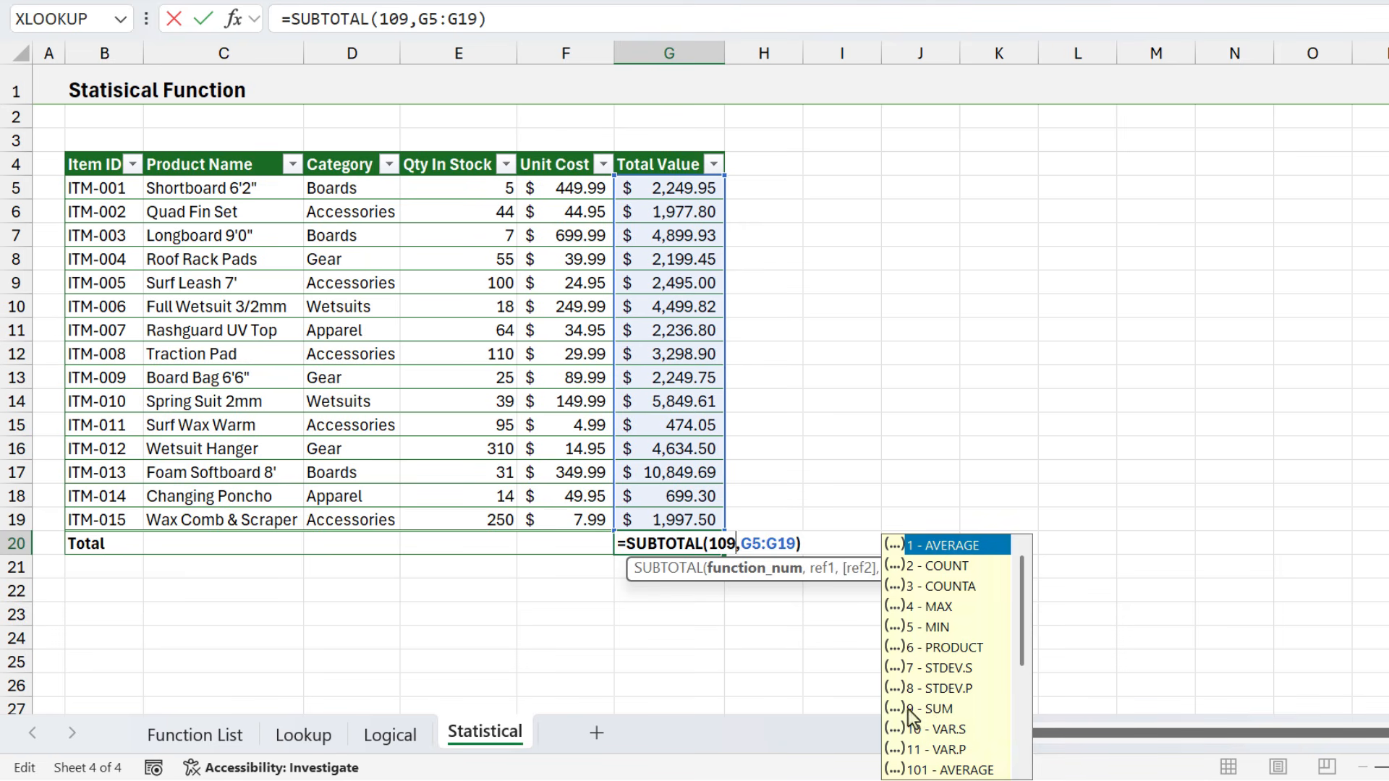
{"action": "key", "text": "Escape"}
{"action": "key", "text": "Return"}
Step: Enter =AGGREGATE(1,5,F5:F19) in F20 to average the Unit Cost column while ignoring hidden rows
{"action": "left_click", "coordinate": [571, 545]}
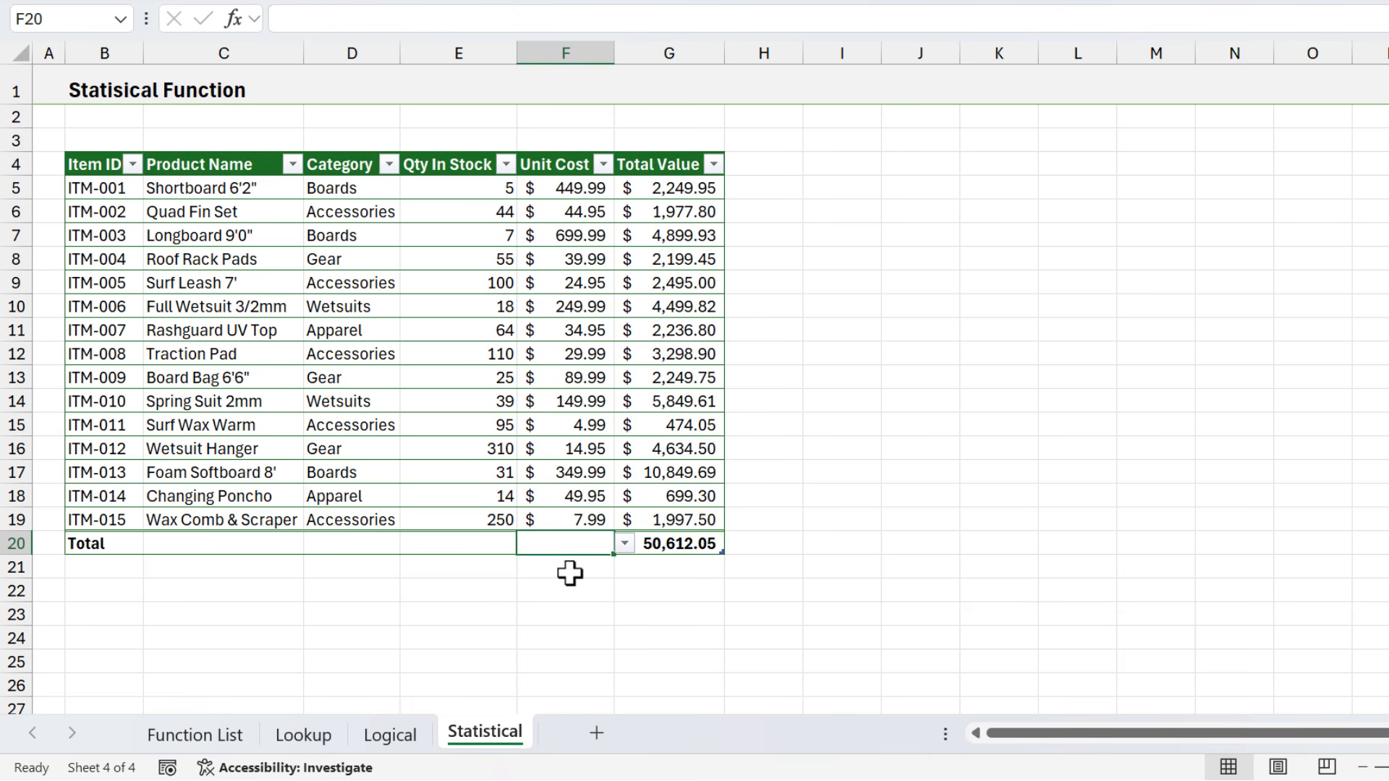
{"action": "type", "text": "=ag"}
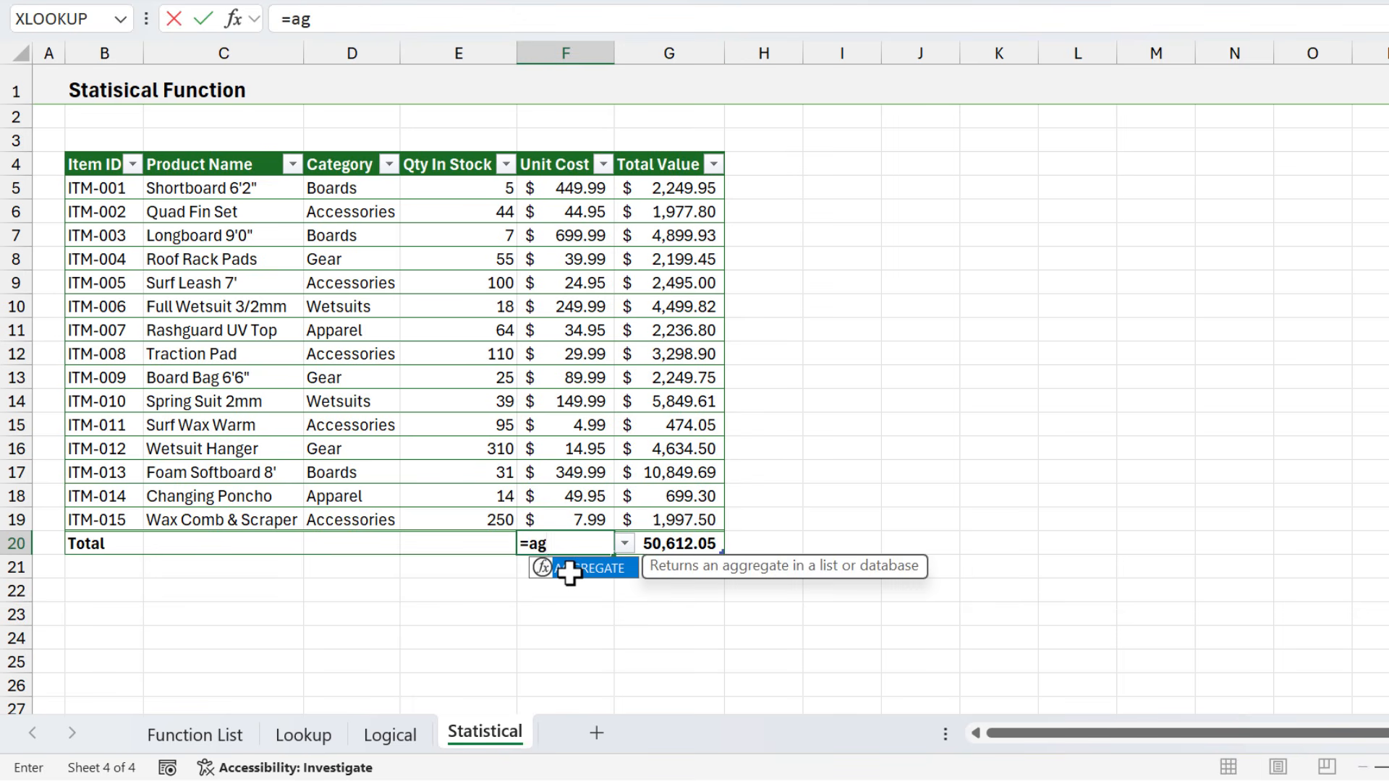
{"action": "double_click", "coordinate": [570, 569]}
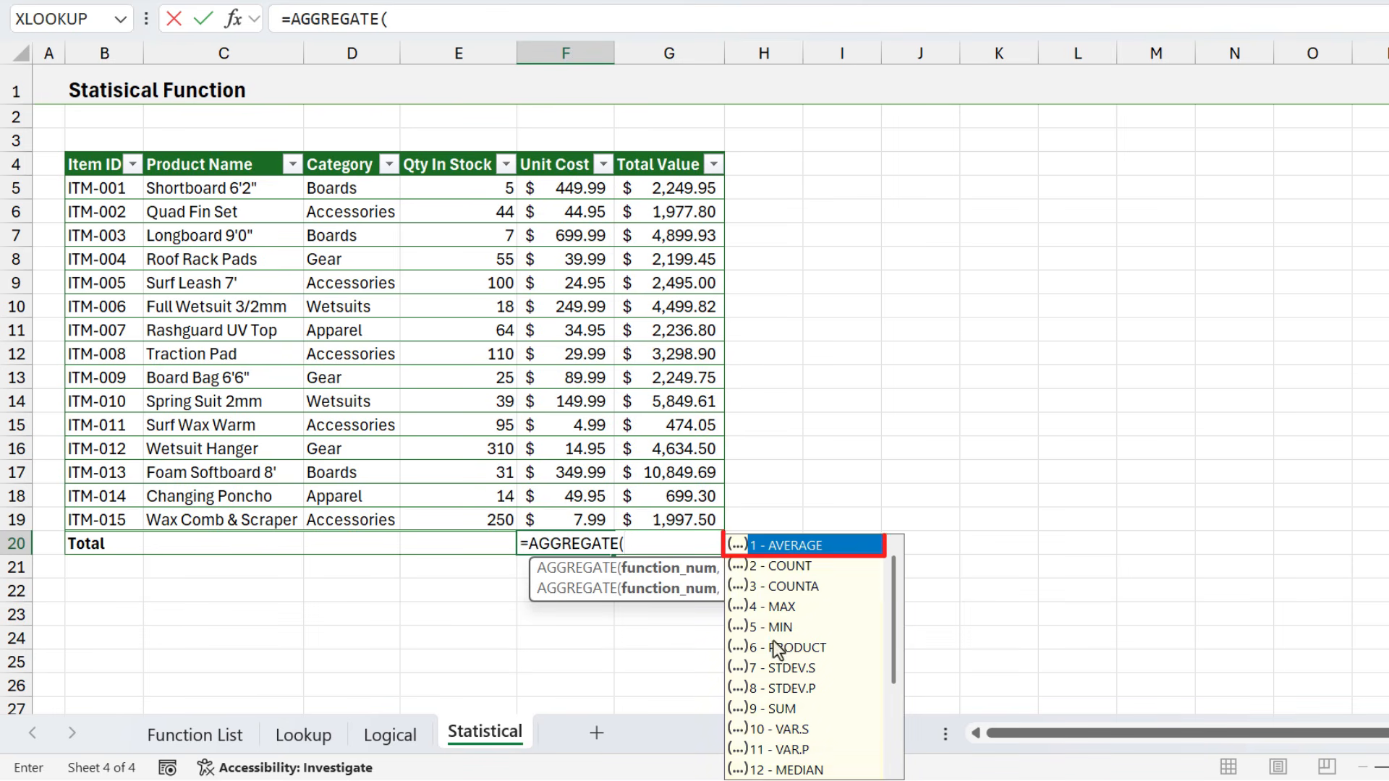
{"action": "double_click", "coordinate": [783, 552]}
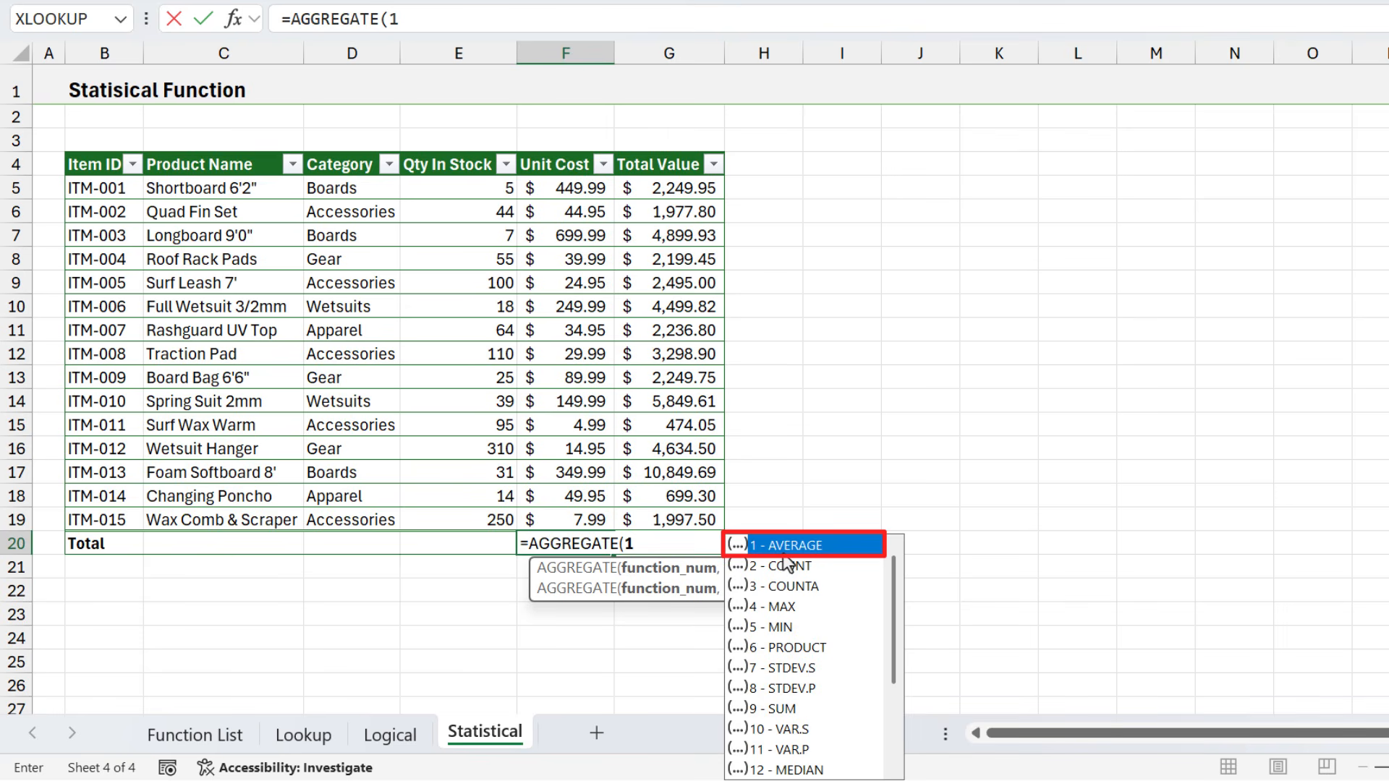
{"action": "type", "text": ","}
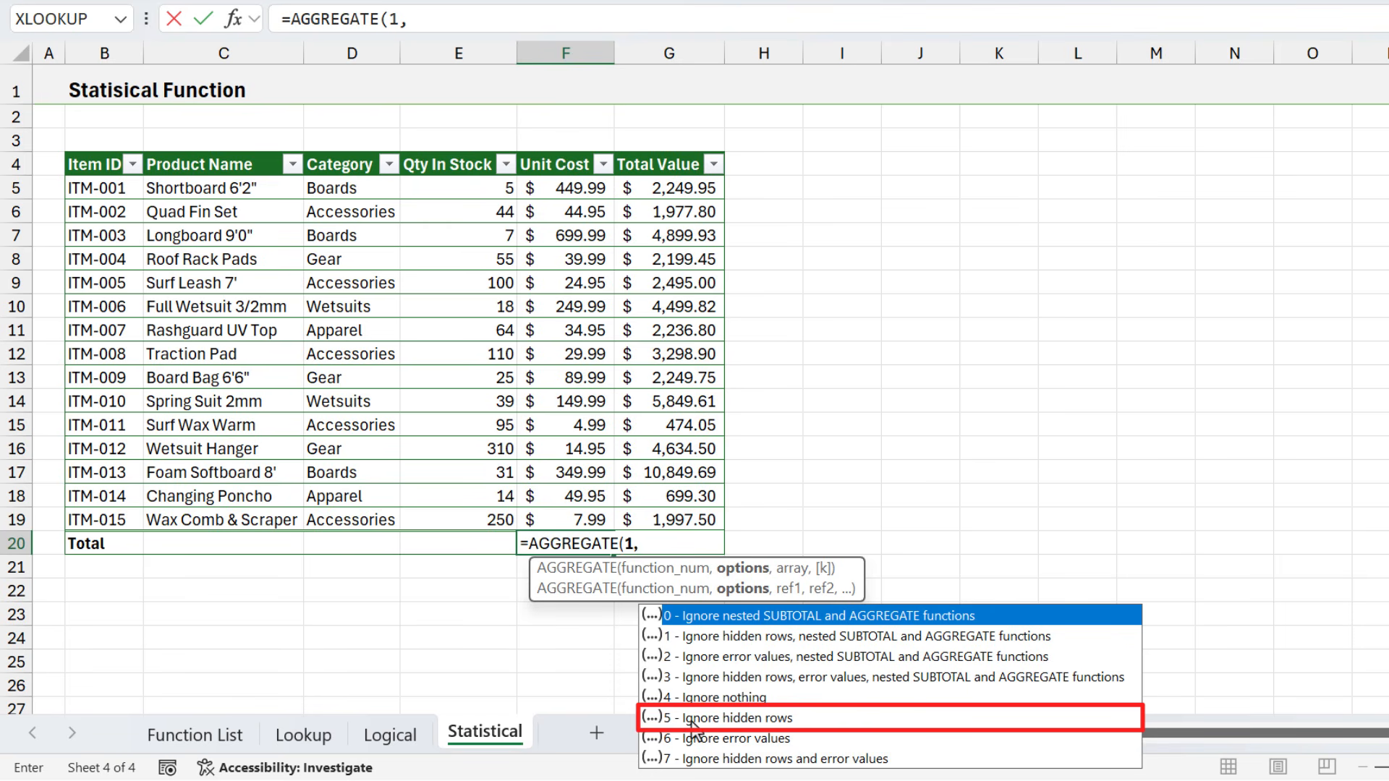
{"action": "type", "text": "5,"}
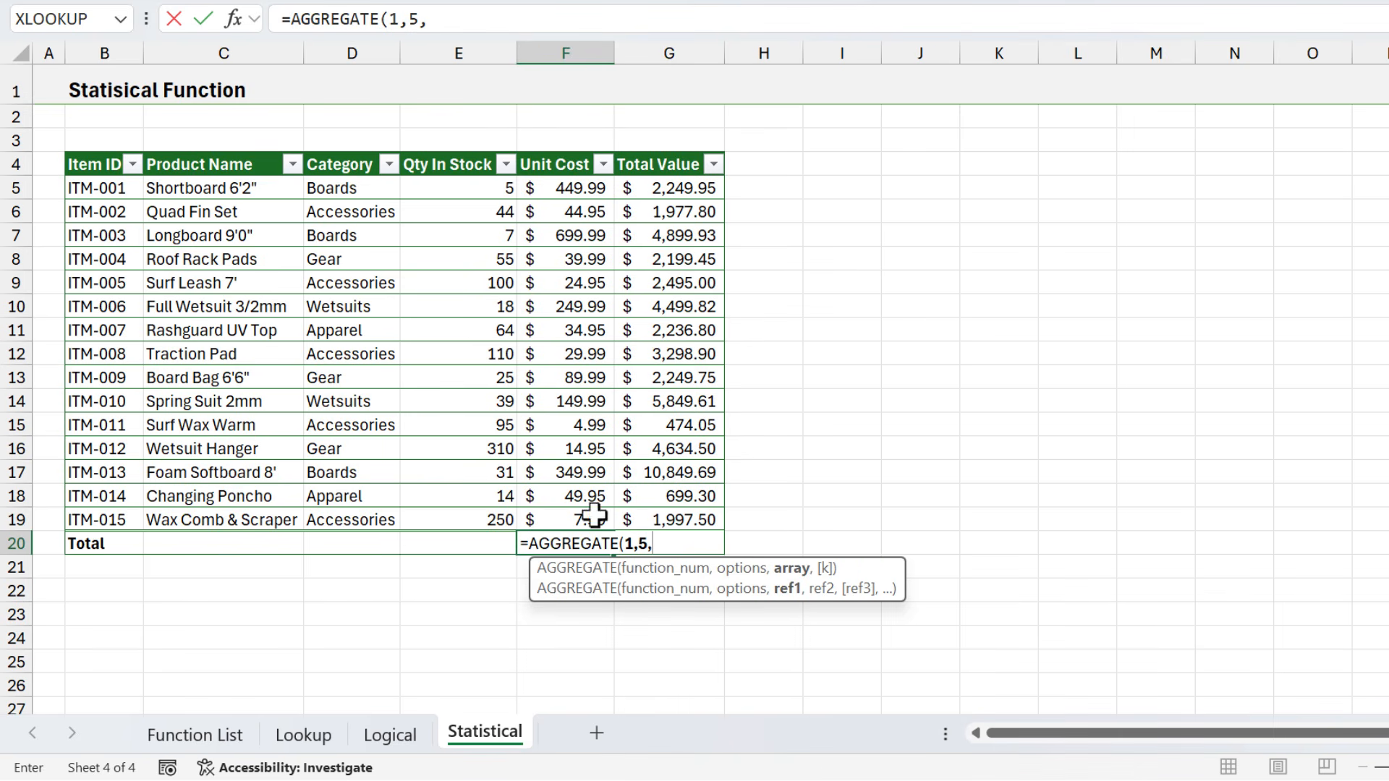
{"action": "left_click_drag", "start_coordinate": [589, 519], "coordinate": [561, 190]}
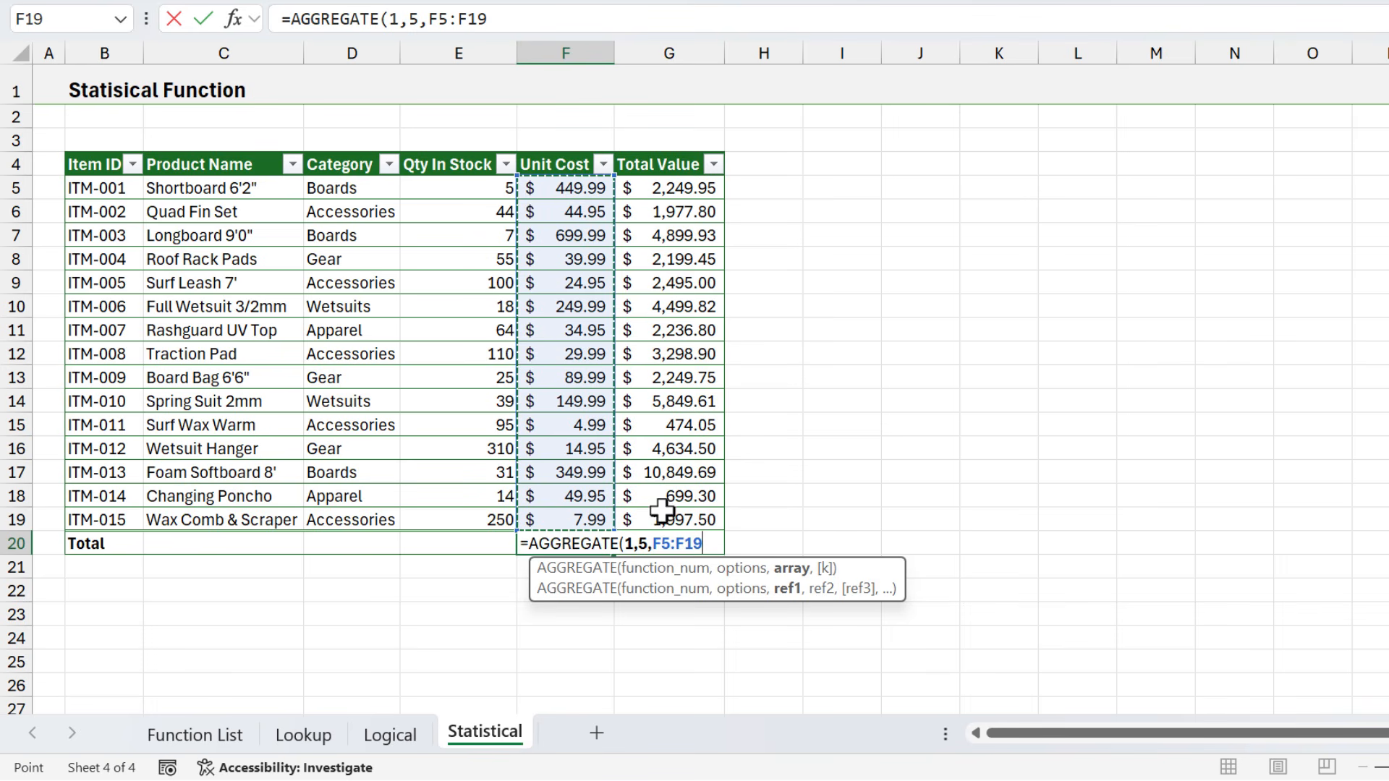
{"action": "key", "text": "Return"}
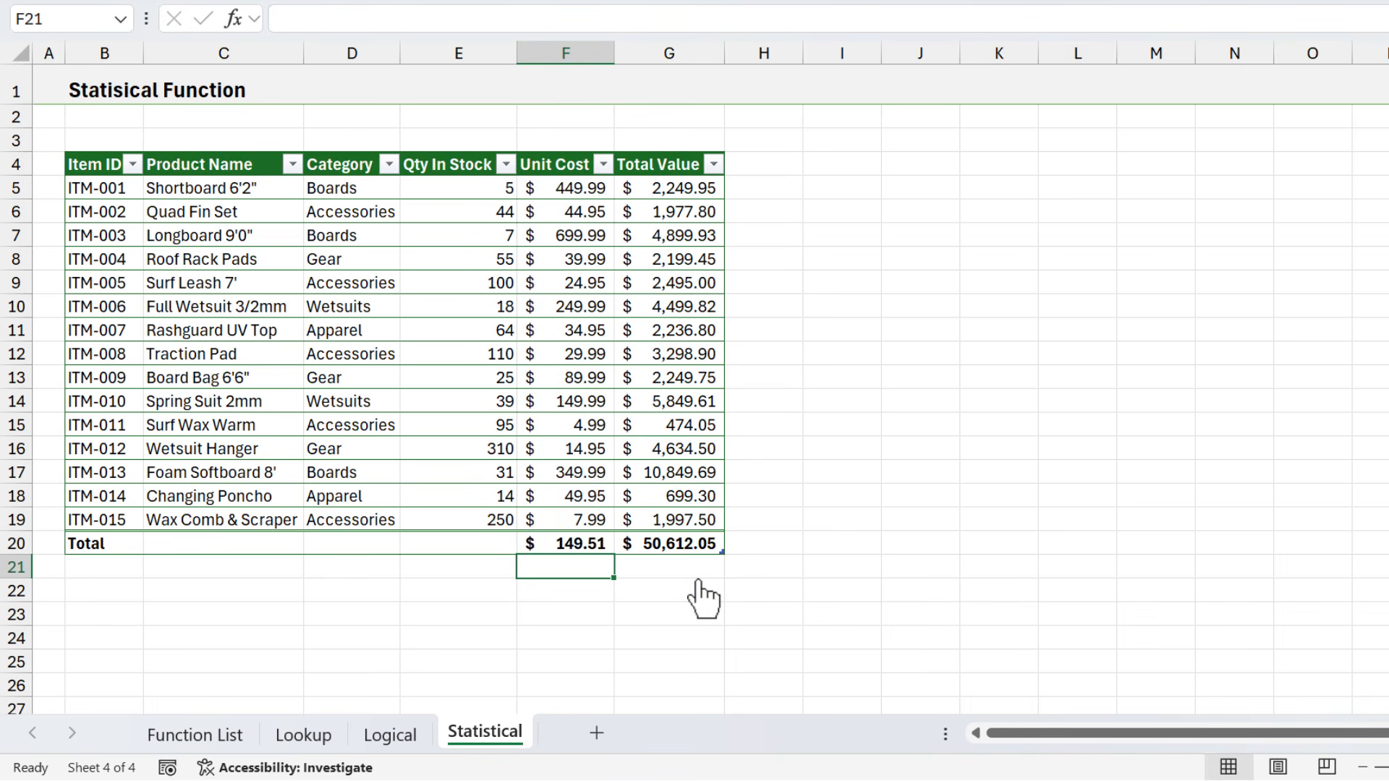
Step: Filter the inventory table's Category column to show only Accessories and check the Unit Cost and Total Value totals
{"action": "left_click", "coordinate": [604, 544]}
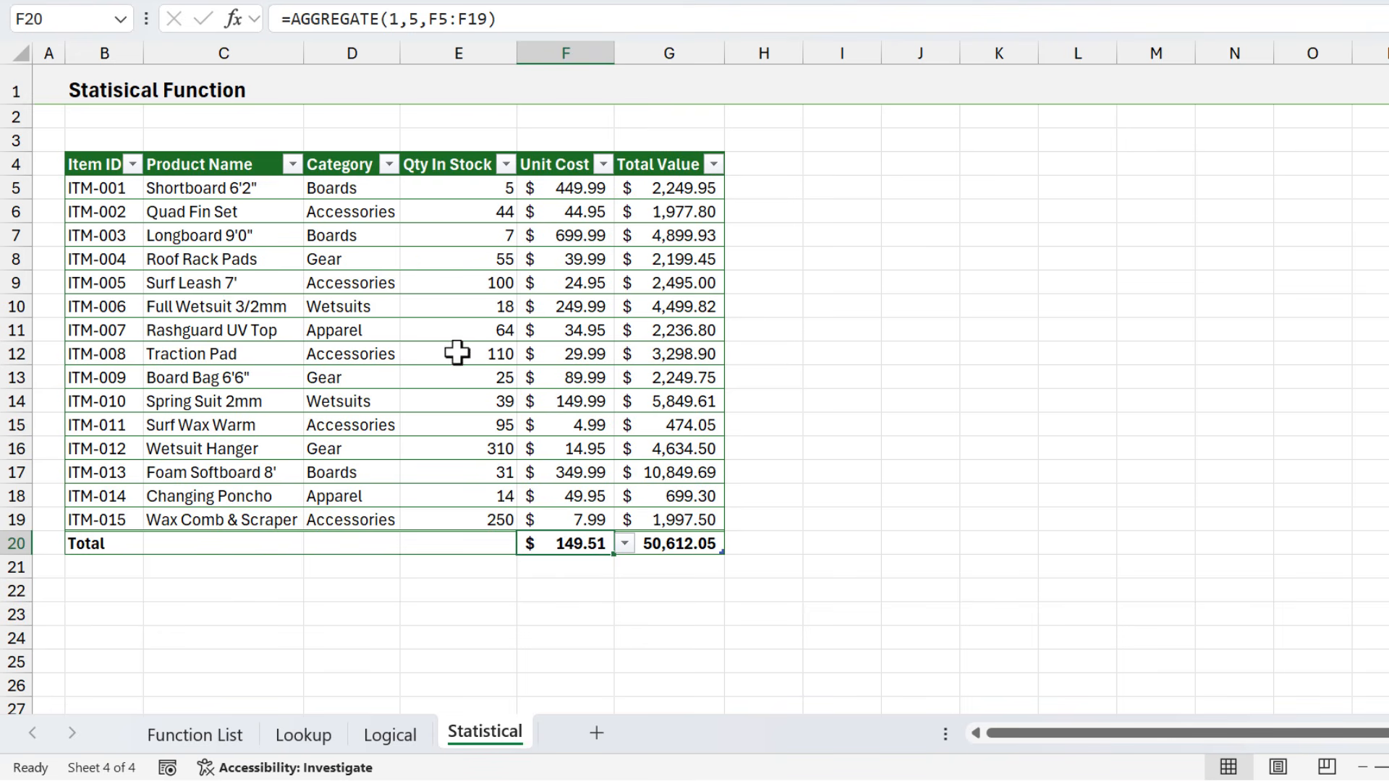
{"action": "left_click", "coordinate": [389, 164]}
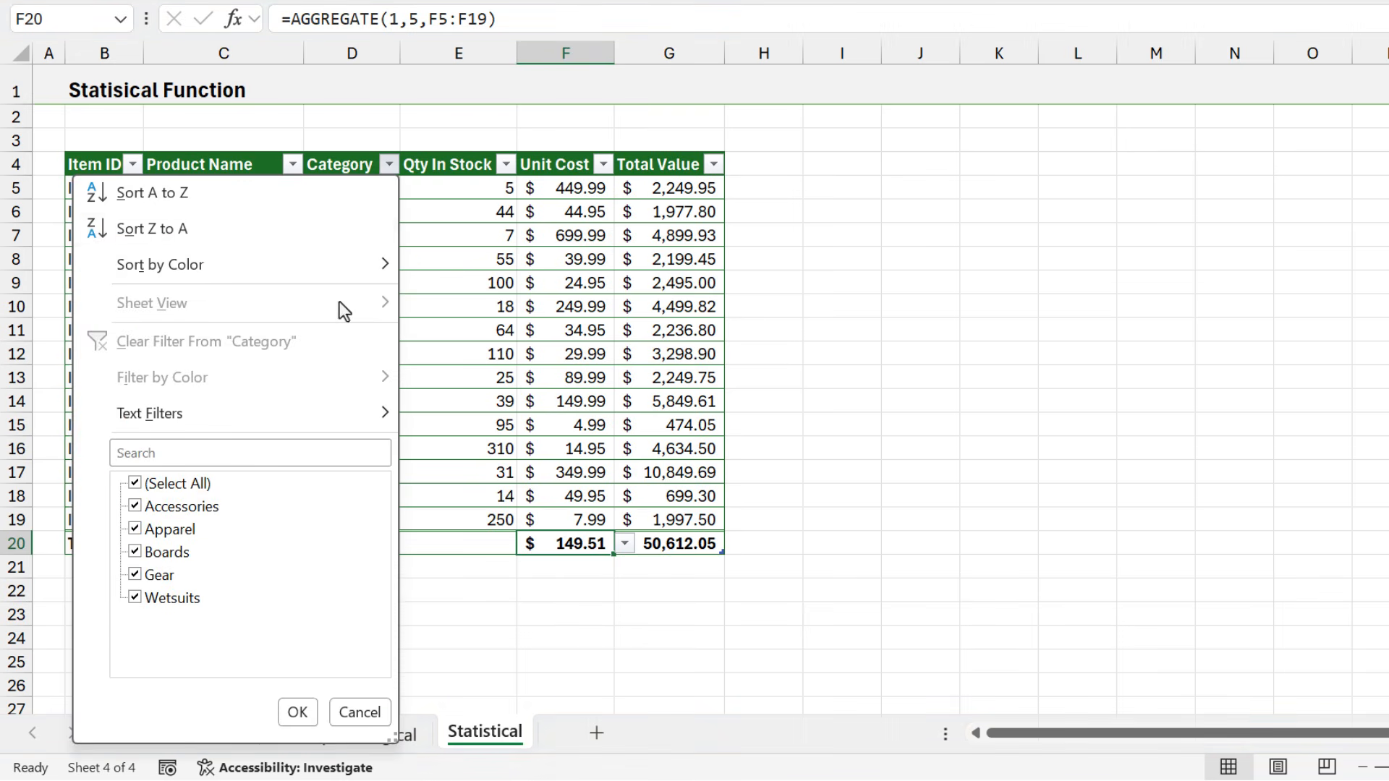
{"action": "left_click", "coordinate": [173, 484]}
{"action": "left_click", "coordinate": [172, 504]}
{"action": "left_click", "coordinate": [293, 712]}
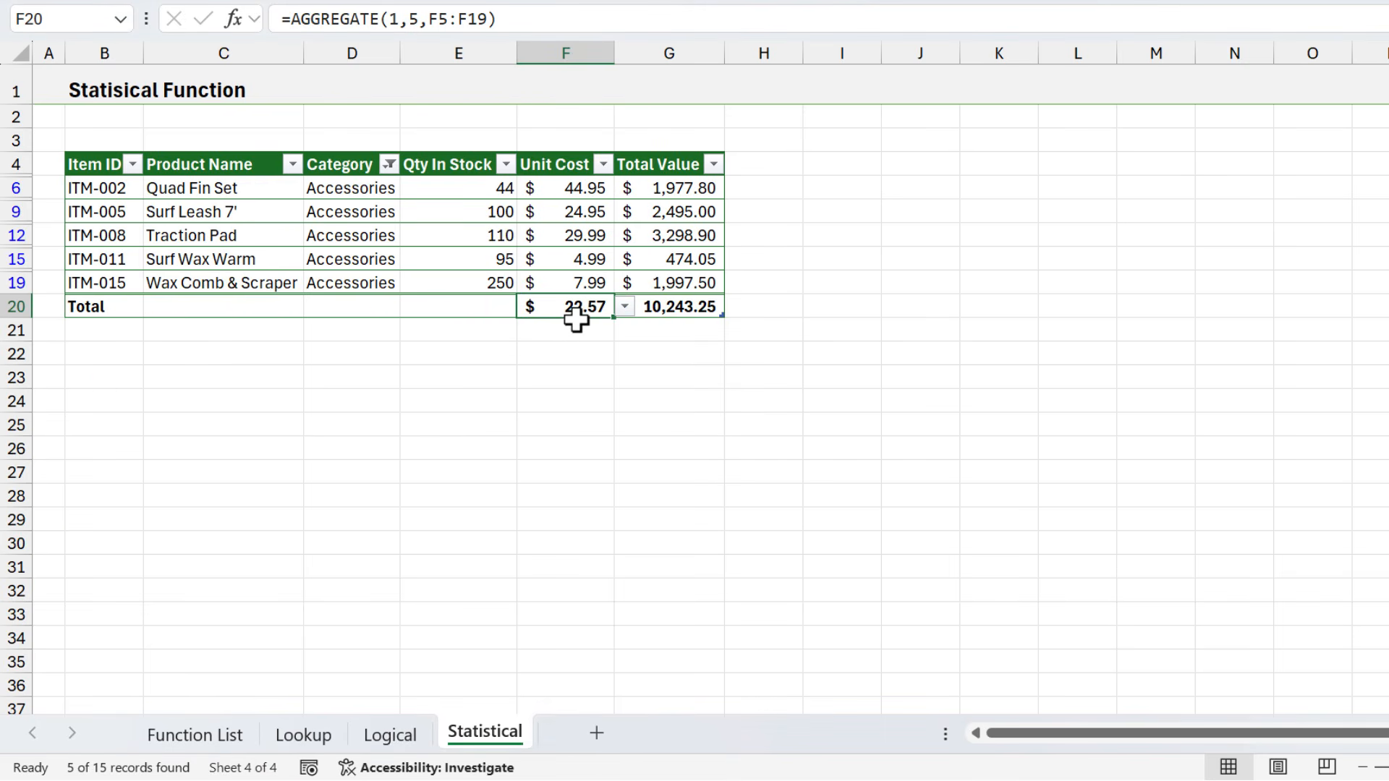
{"action": "left_click", "coordinate": [653, 316]}
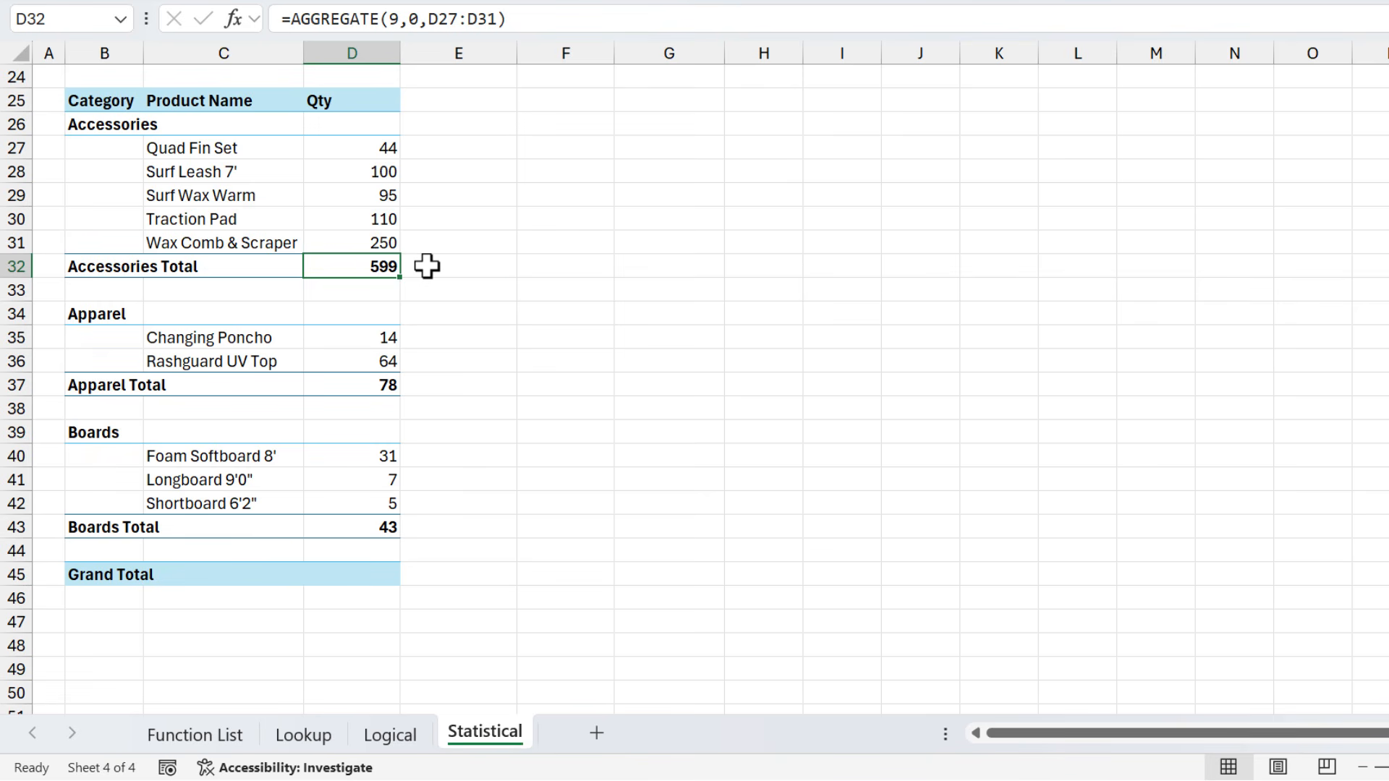
Step: Examine the AGGREGATE formulas behind the Accessories, Apparel and Boards totals in D32, D37 and D43
{"action": "key", "text": "F2"}
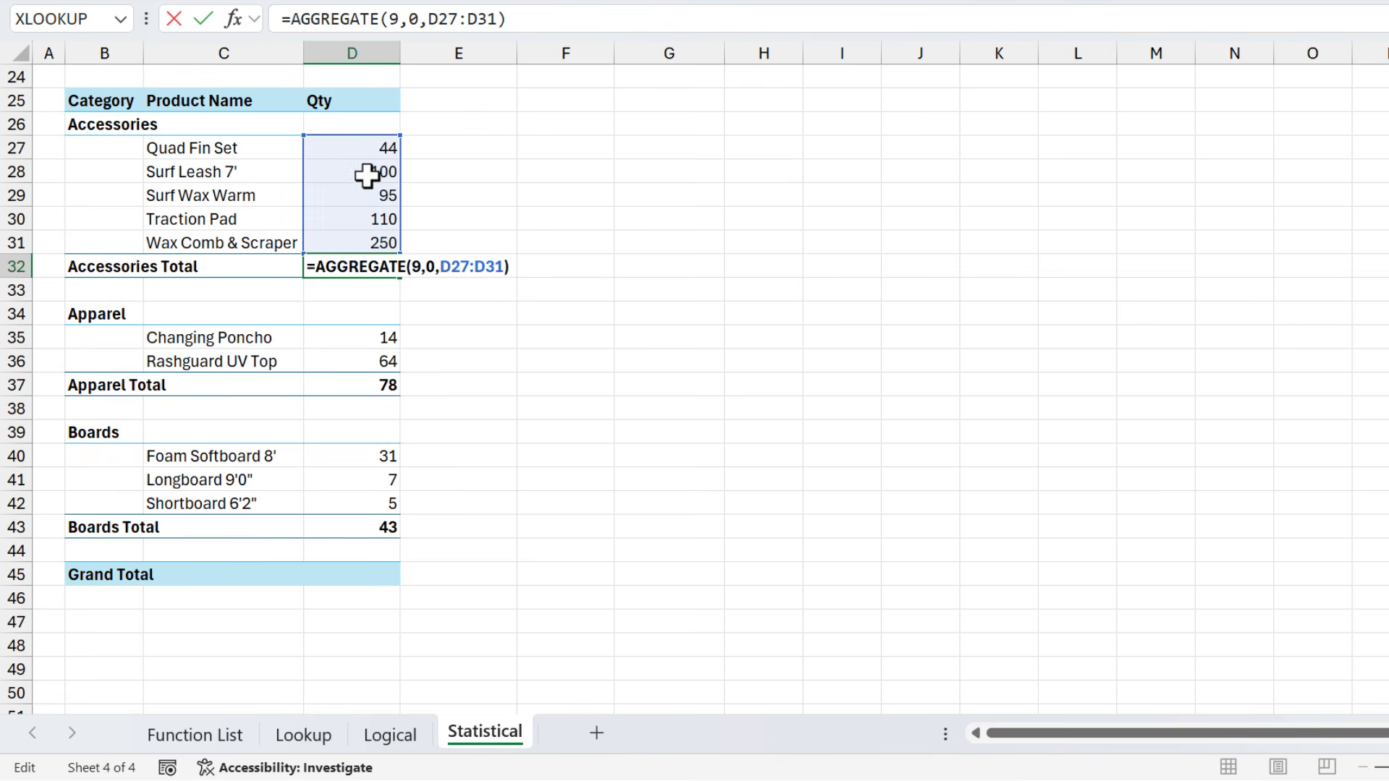
{"action": "key", "text": "ctrl+Return"}
{"action": "left_click", "coordinate": [355, 377]}
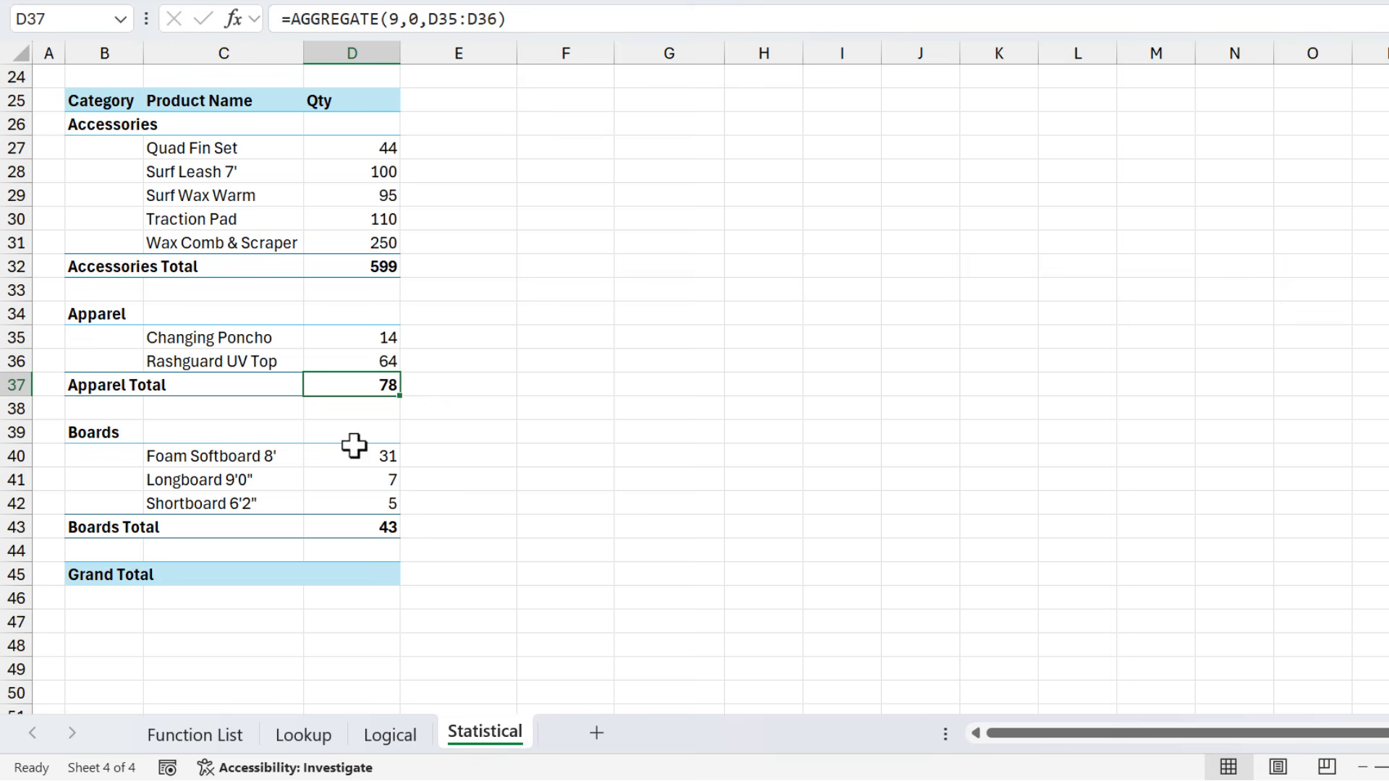
{"action": "left_click", "coordinate": [360, 522]}
Step: Enter an AGGREGATE formula in the Grand Total cell D45 with function 9 (SUM), option 0 and the range D27:D43
{"action": "left_click", "coordinate": [356, 571]}
{"action": "type", "text": "=agg"}
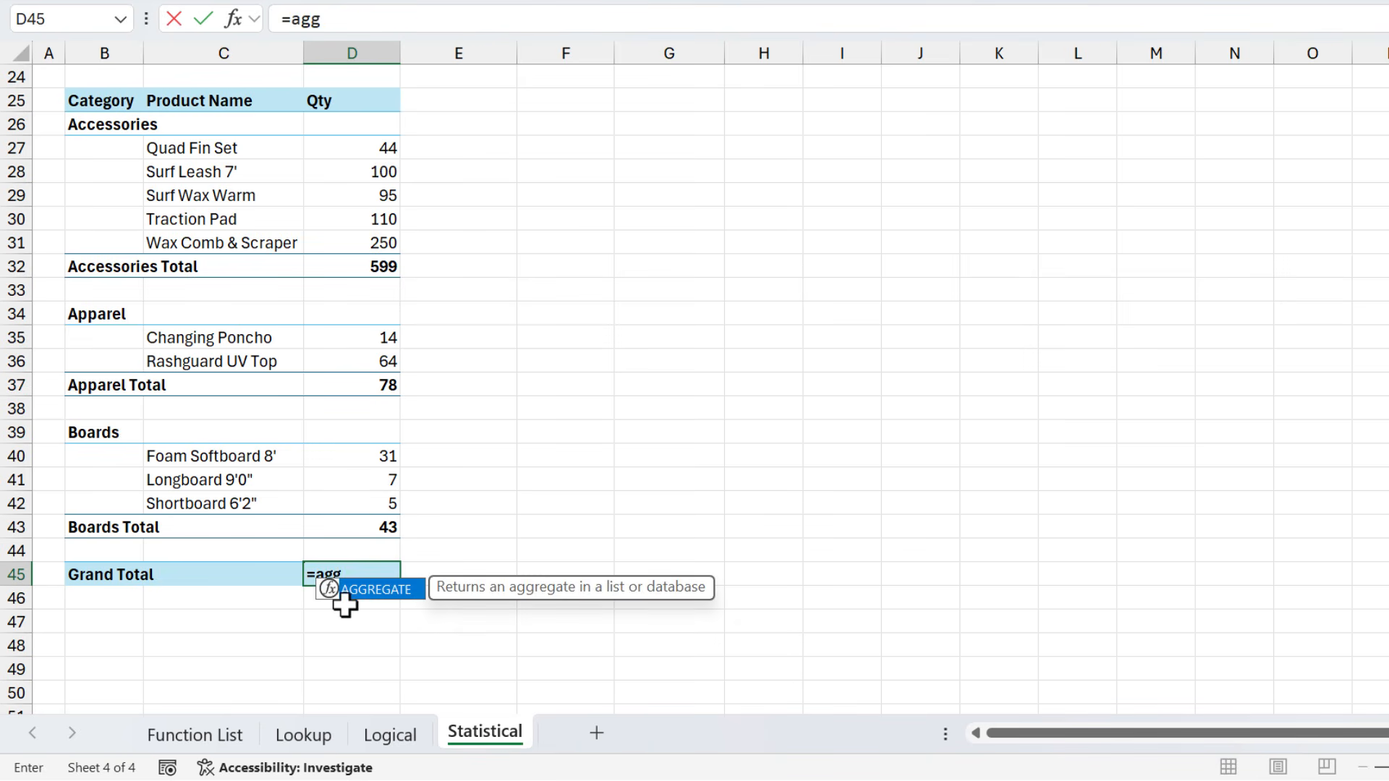
{"action": "key", "text": "Tab"}
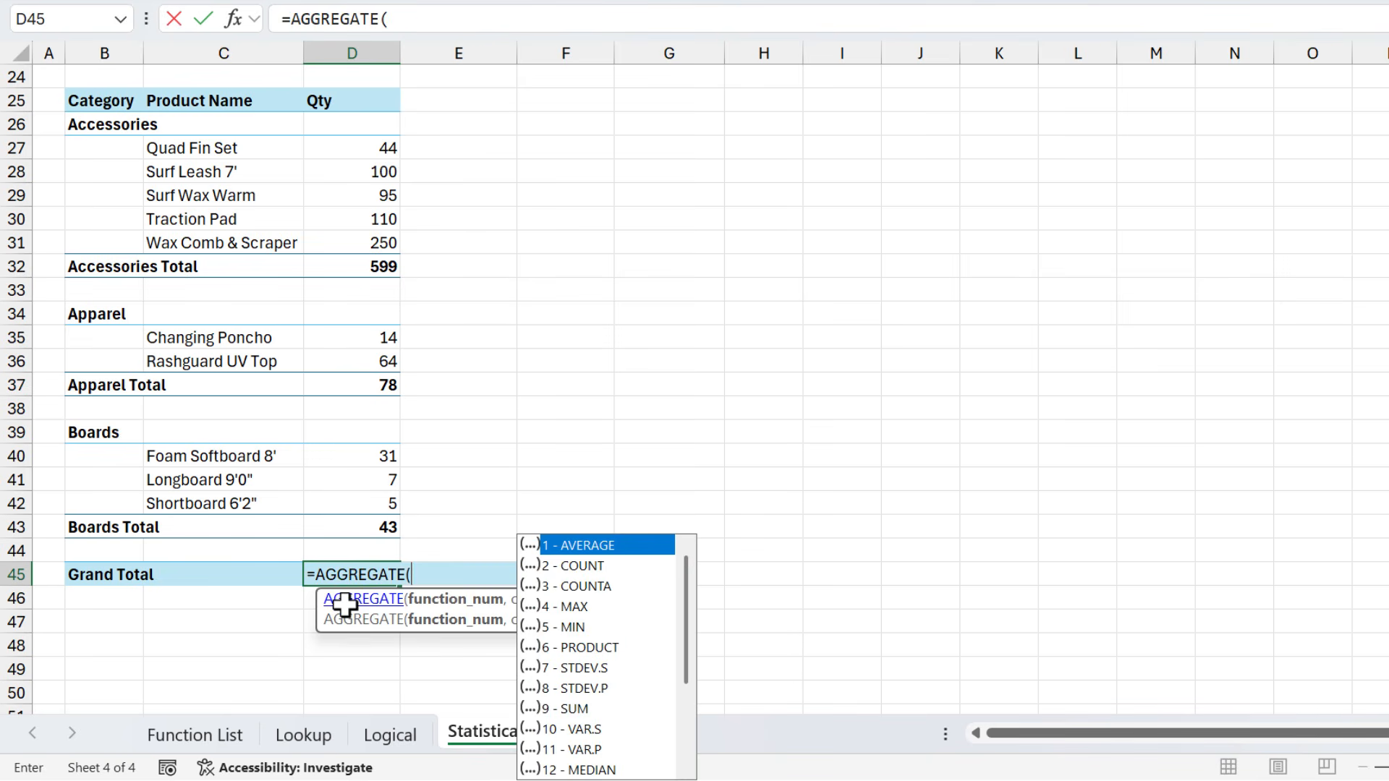
{"action": "type", "text": "9,"}
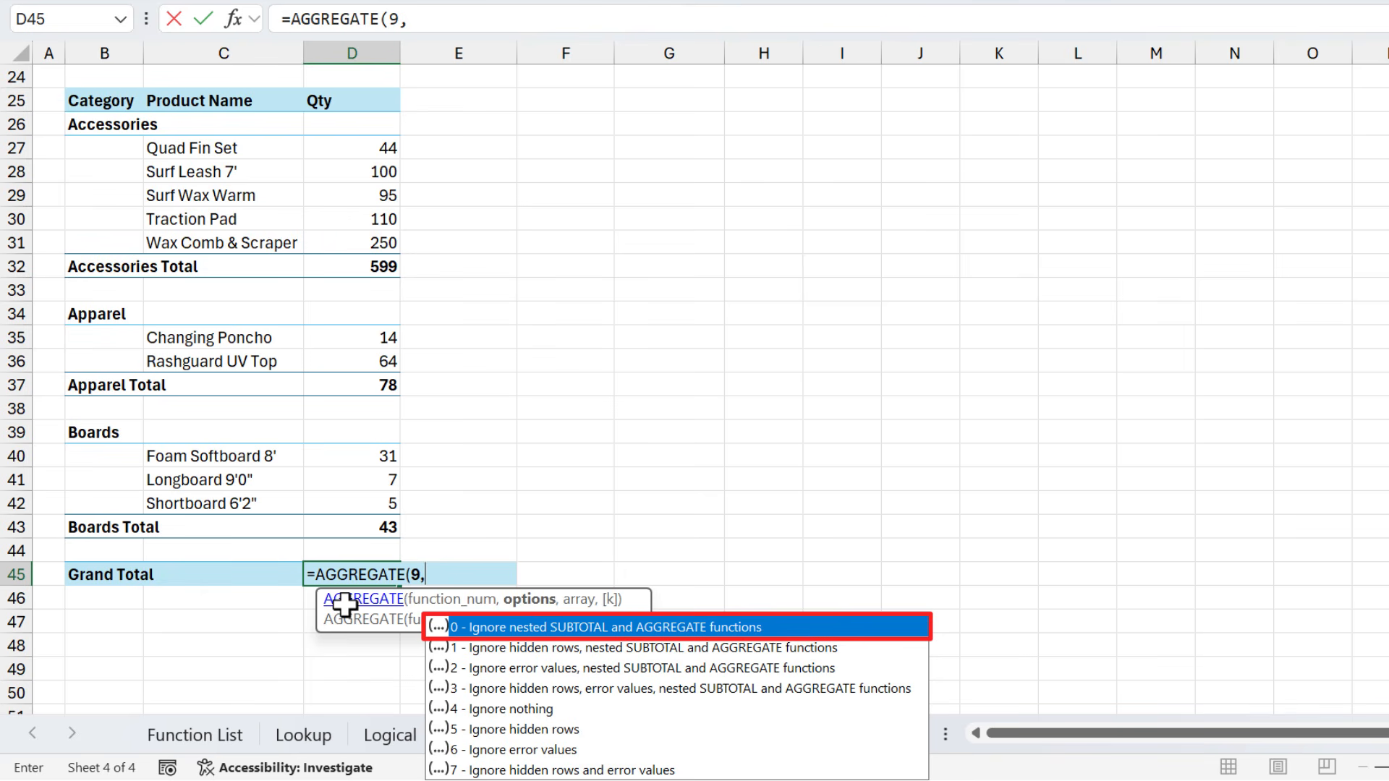
{"action": "type", "text": "0,"}
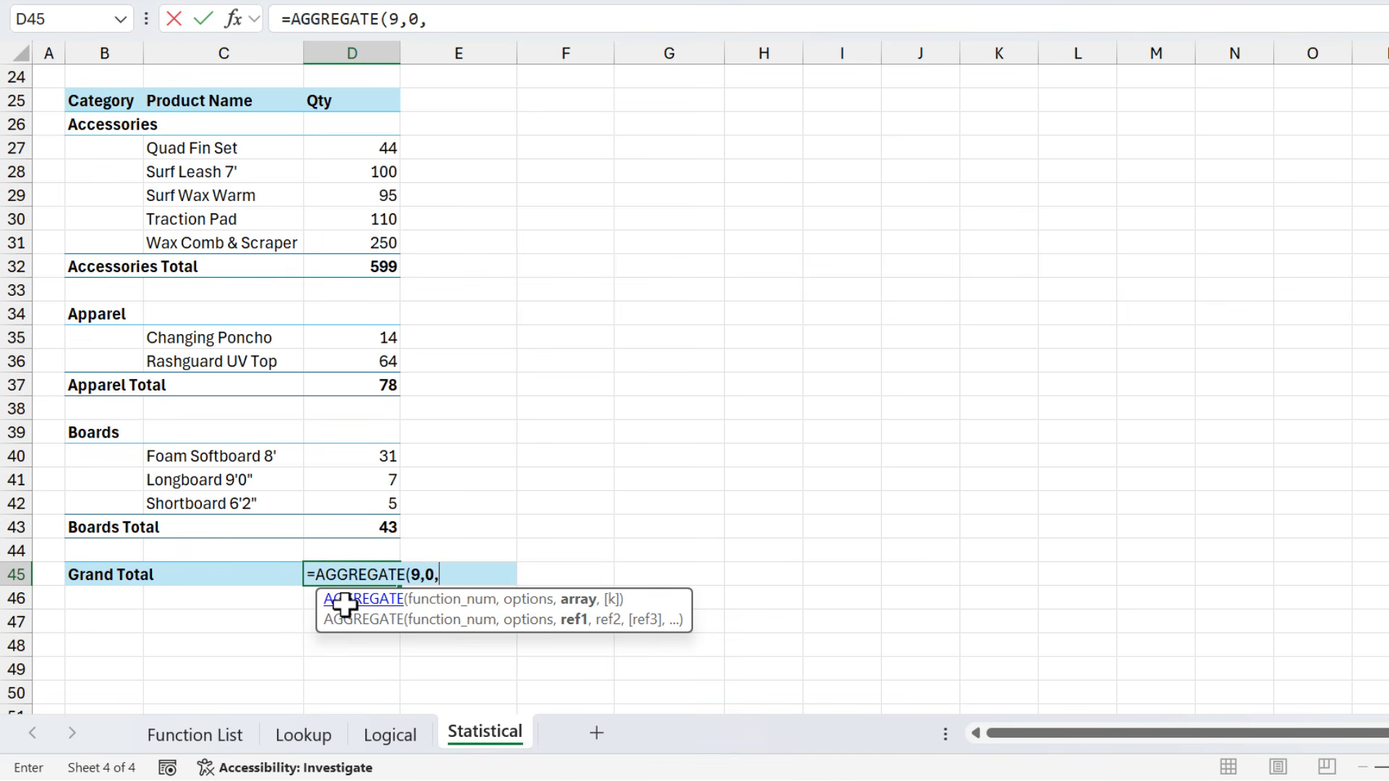
{"action": "left_click_drag", "start_coordinate": [378, 527], "coordinate": [372, 149]}
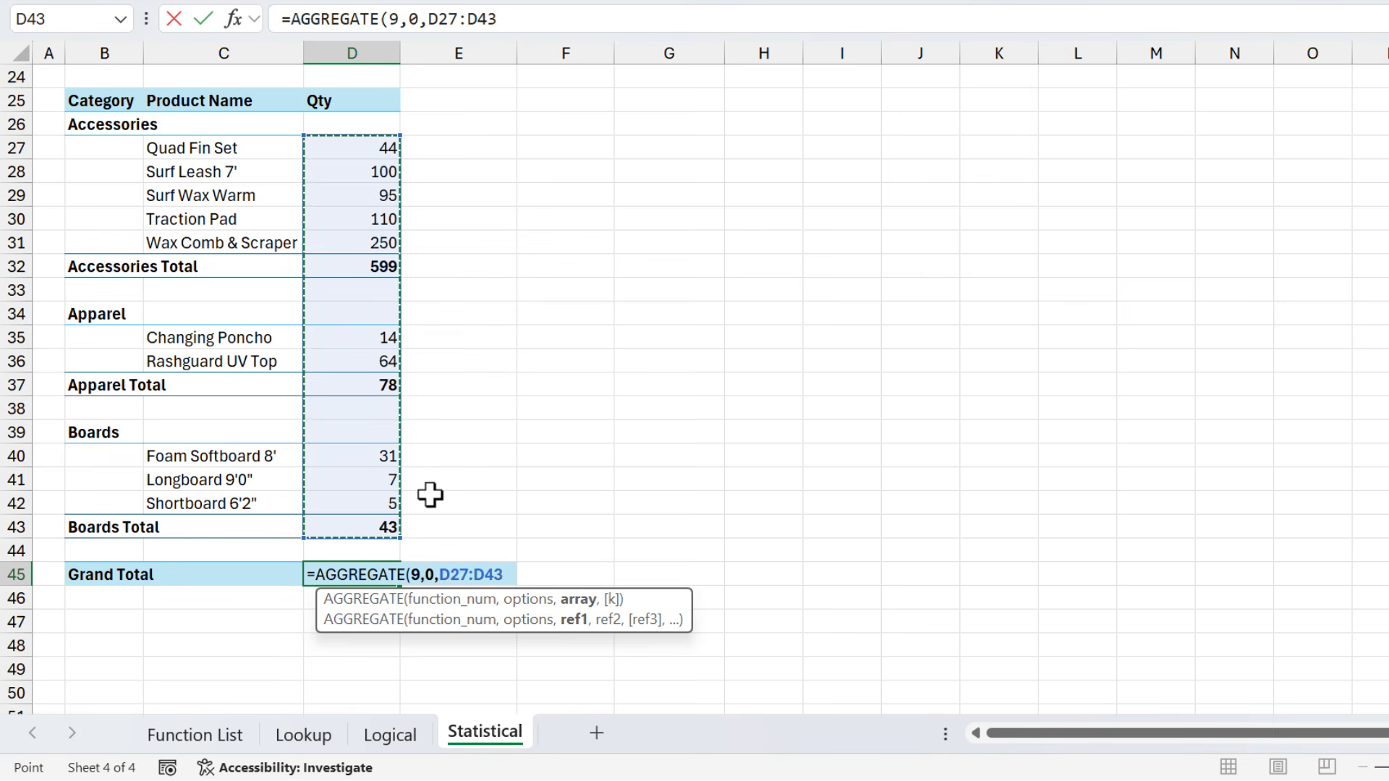
{"action": "key", "text": "Return"}
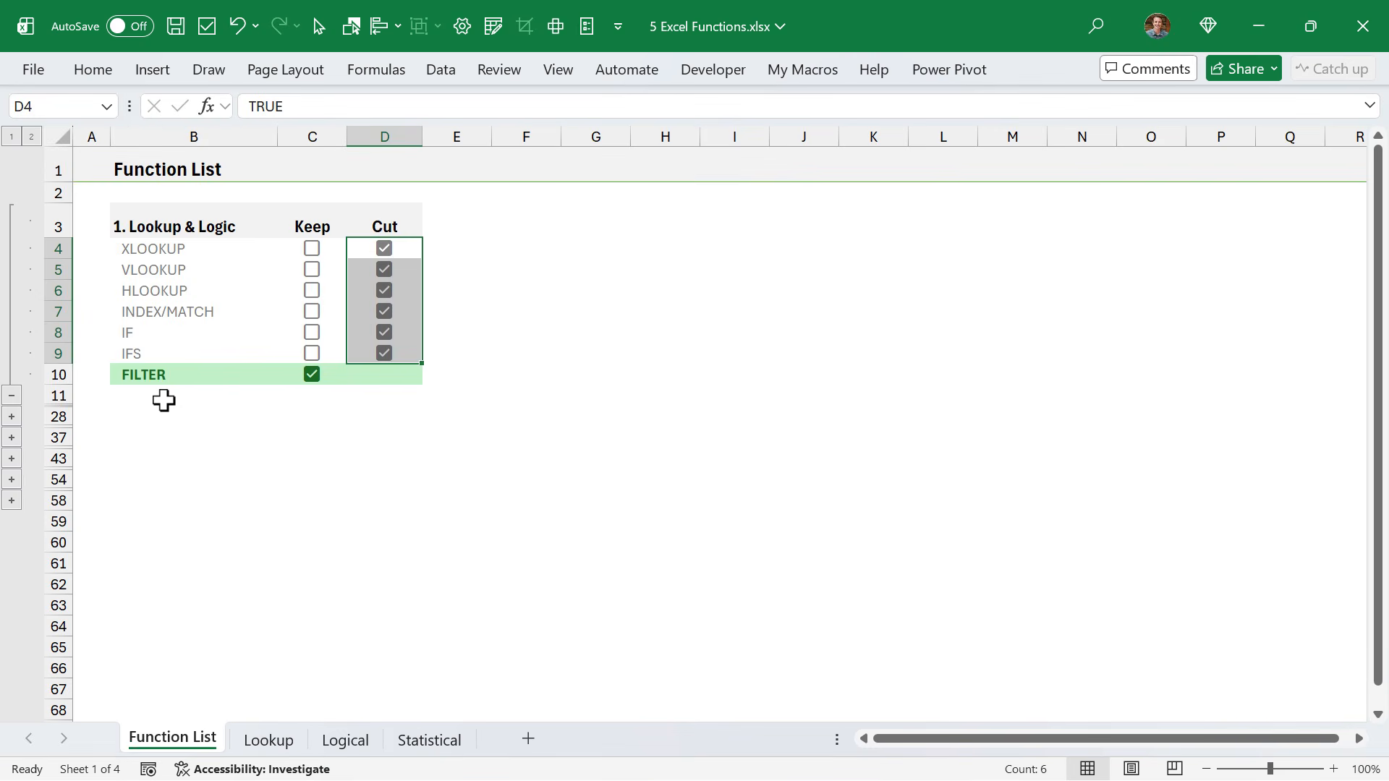
Step: Expand the Statistical group in the Function List, mark SUM through SUBTOTAL as Cut and AGGREGATE as Keep
{"action": "left_click", "coordinate": [11, 417]}
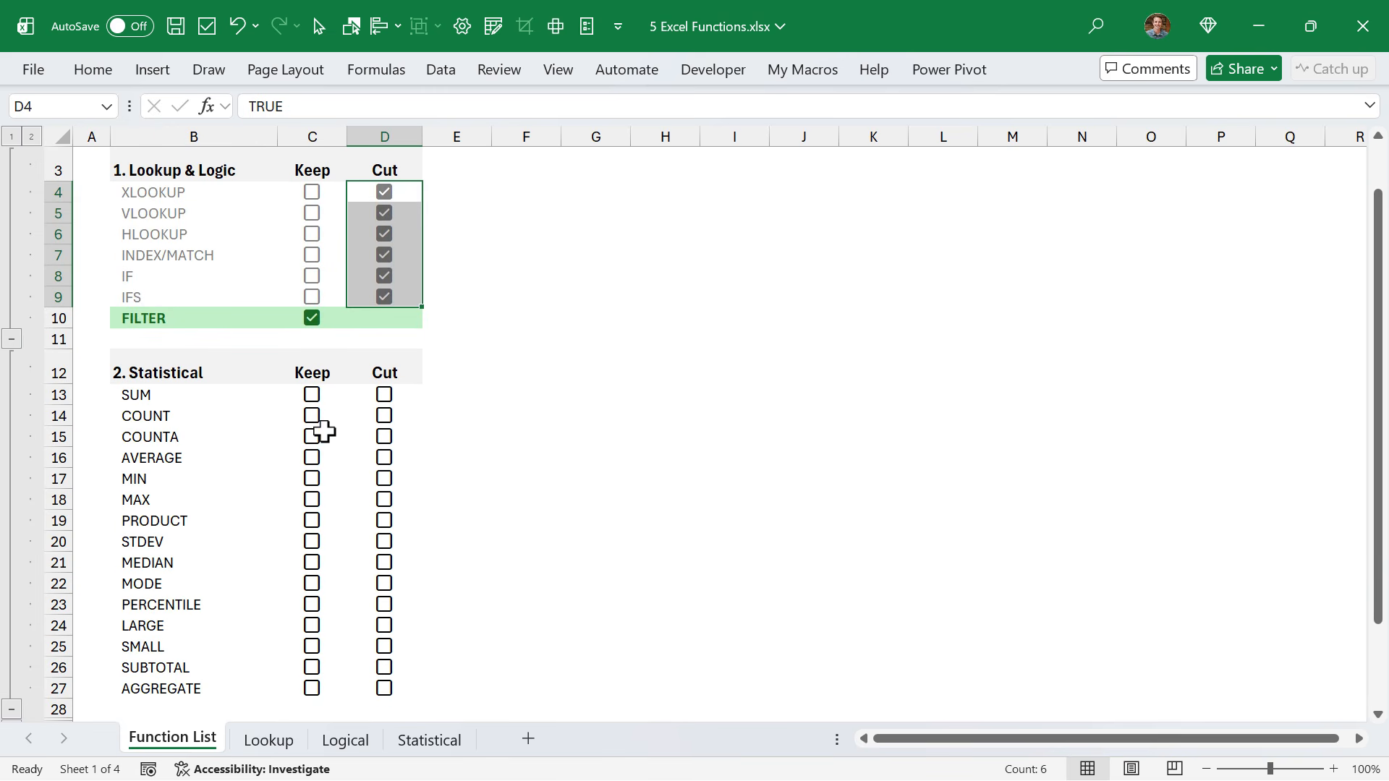
{"action": "left_click_drag", "start_coordinate": [359, 393], "coordinate": [360, 666]}
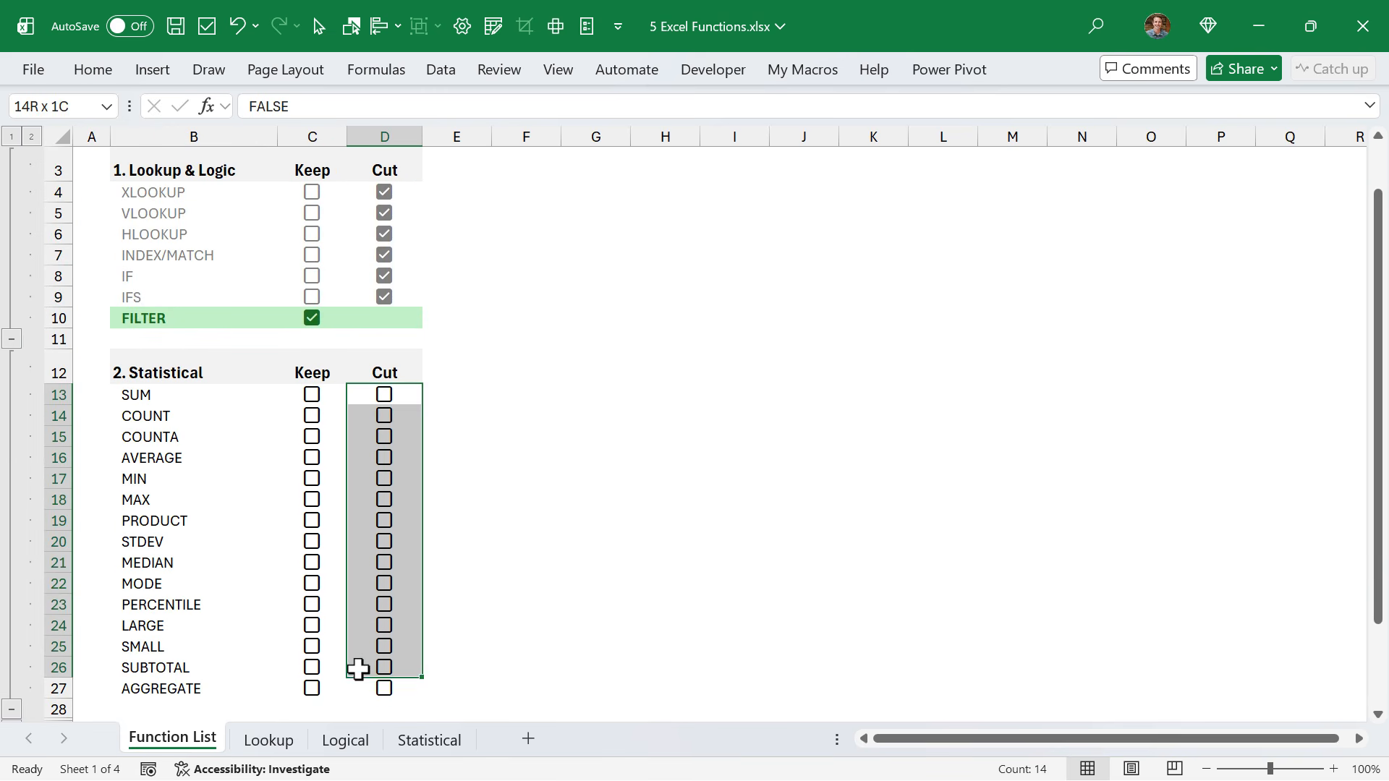
{"action": "key", "text": "space"}
{"action": "left_click", "coordinate": [313, 691]}
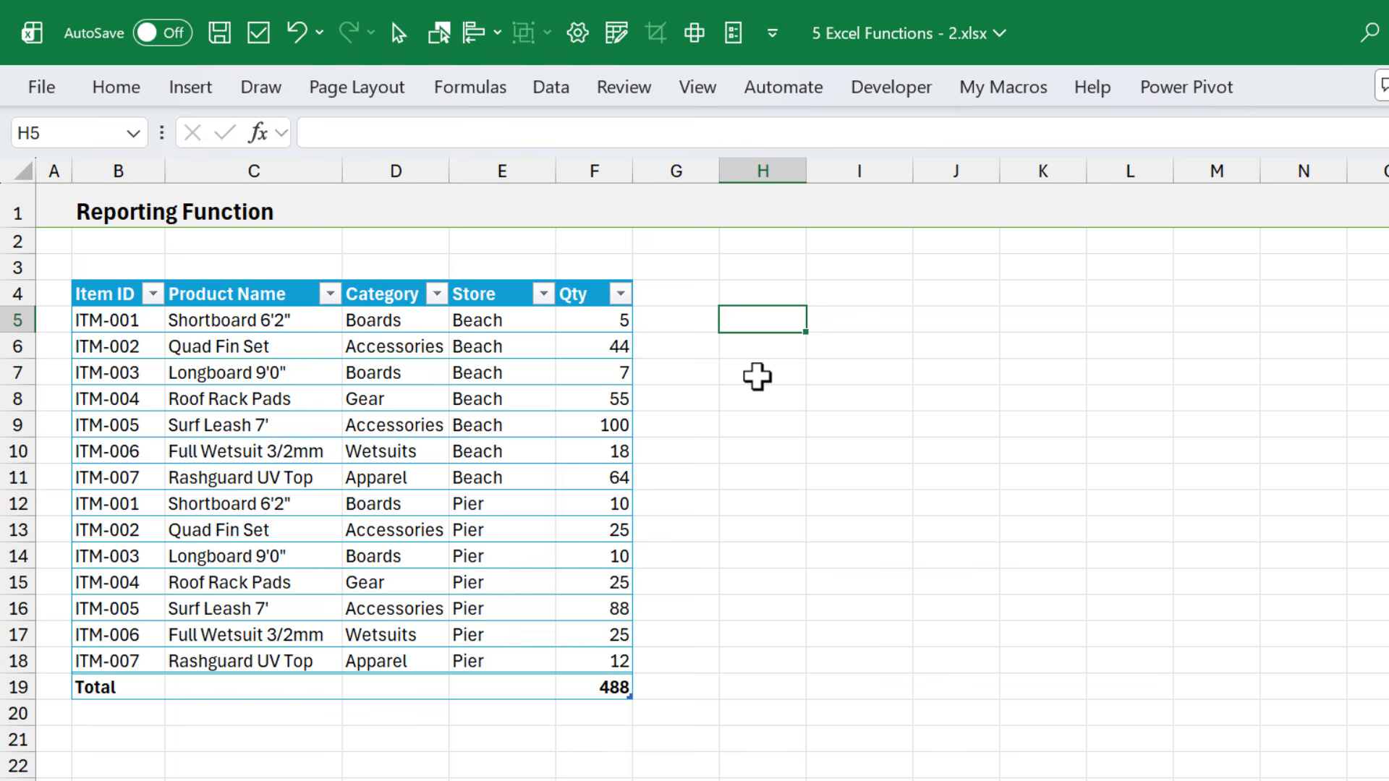
Step: Start a PIVOTBY formula in H5 of the Reporting sheet with tblSales[Category] as row fields and tblSales[Store] as column fields
{"action": "type", "text": "=pi"}
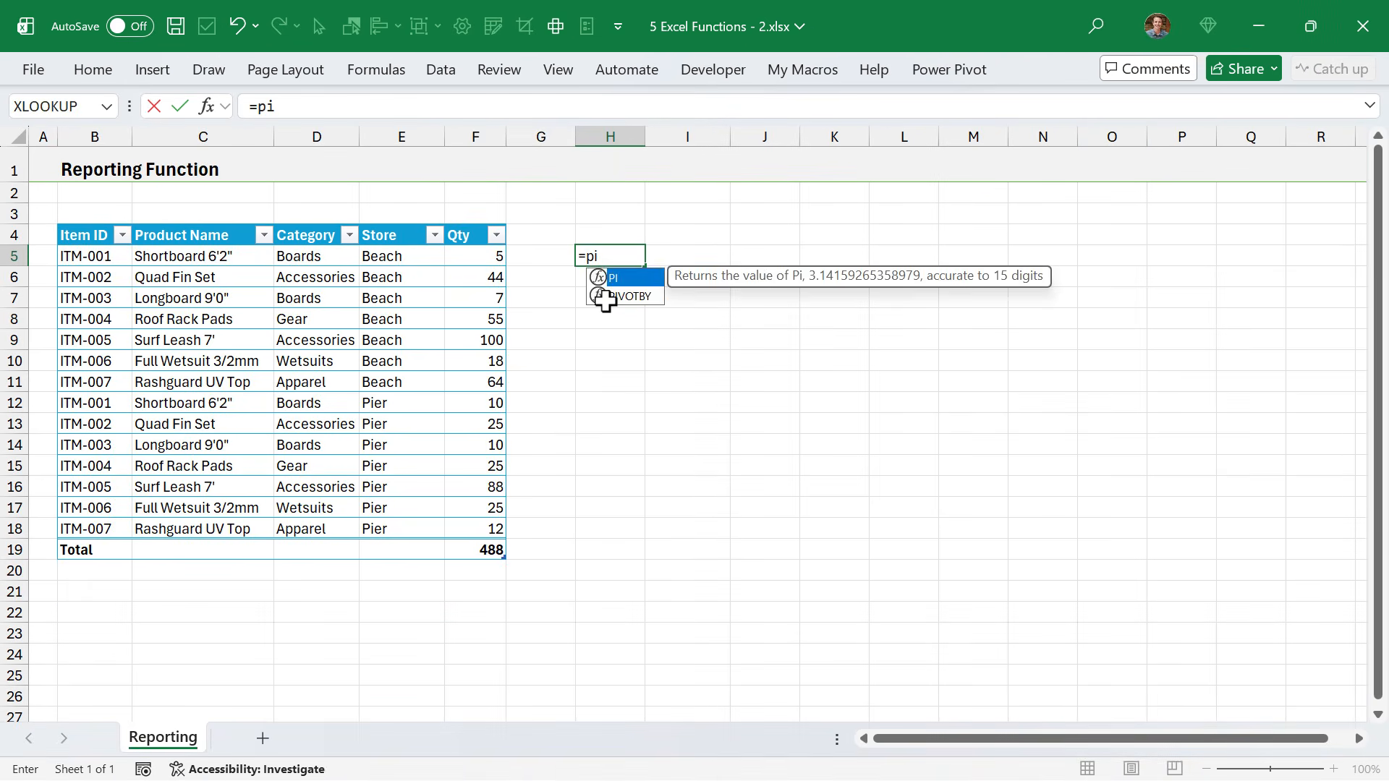
{"action": "double_click", "coordinate": [605, 296]}
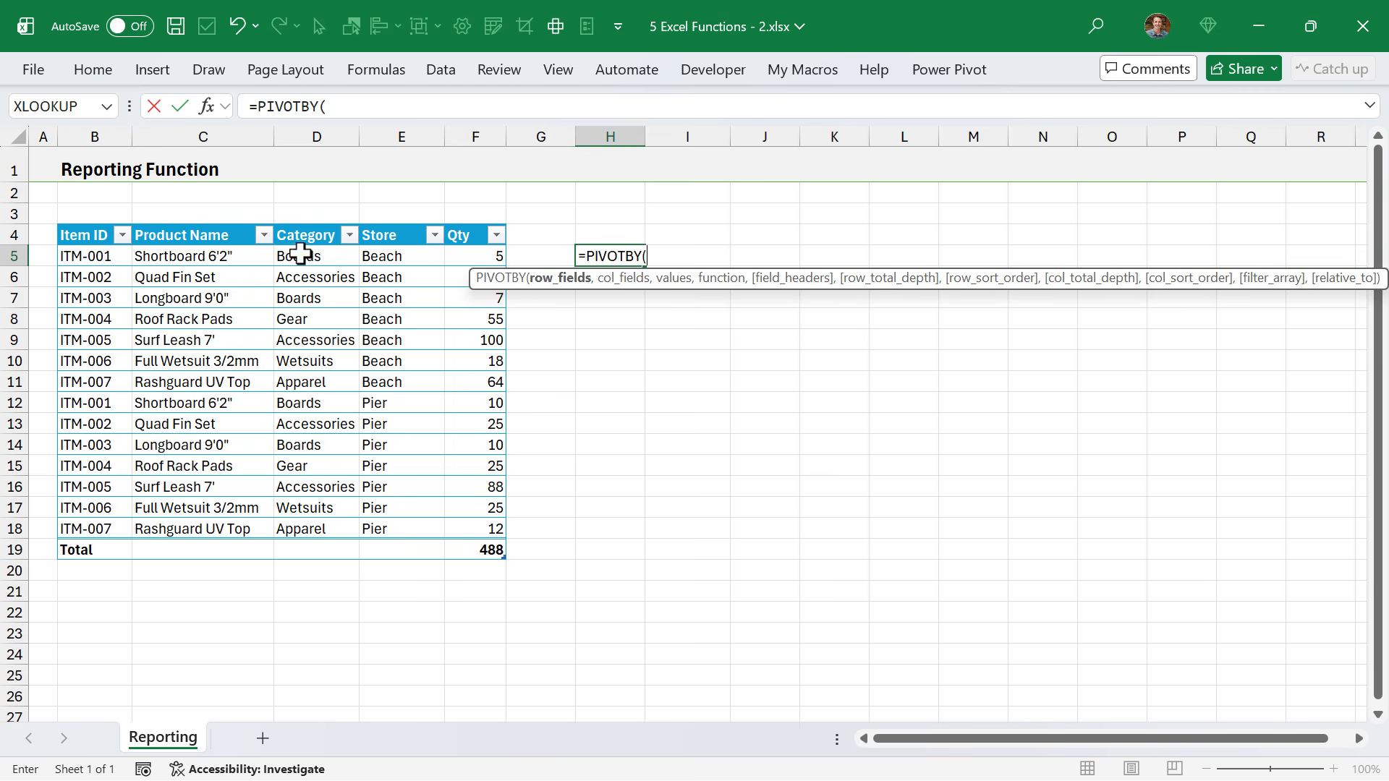
{"action": "left_click", "coordinate": [297, 226]}
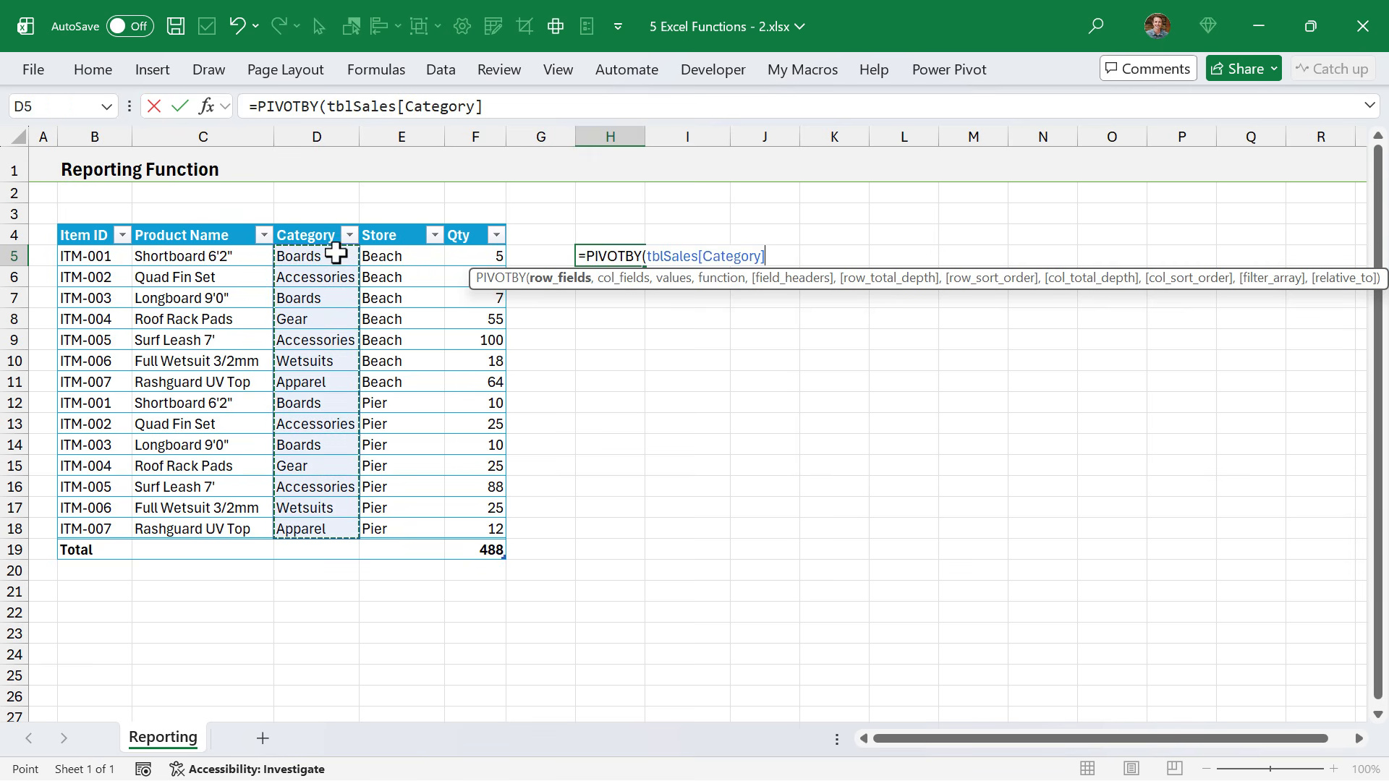
{"action": "type", "text": ","}
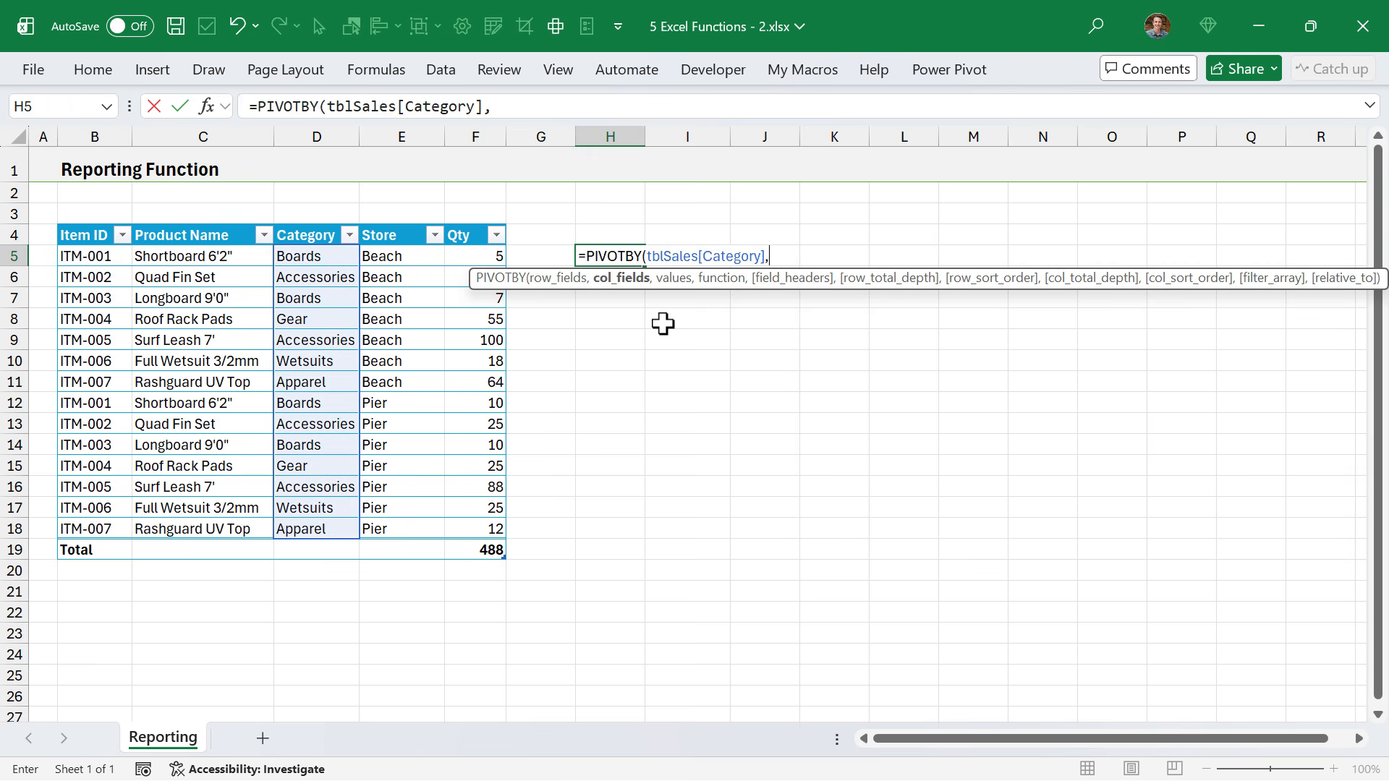
{"action": "left_click", "coordinate": [398, 226]}
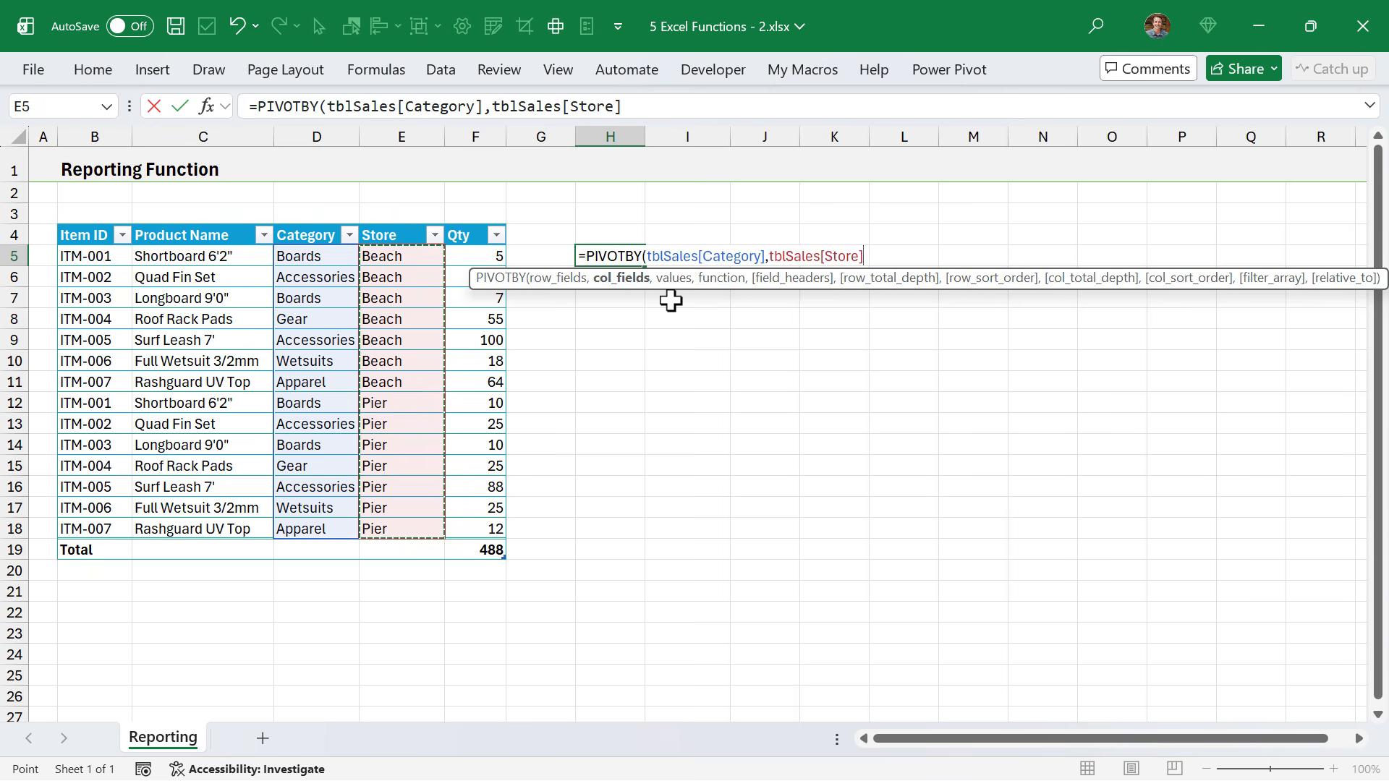
{"action": "type", "text": ","}
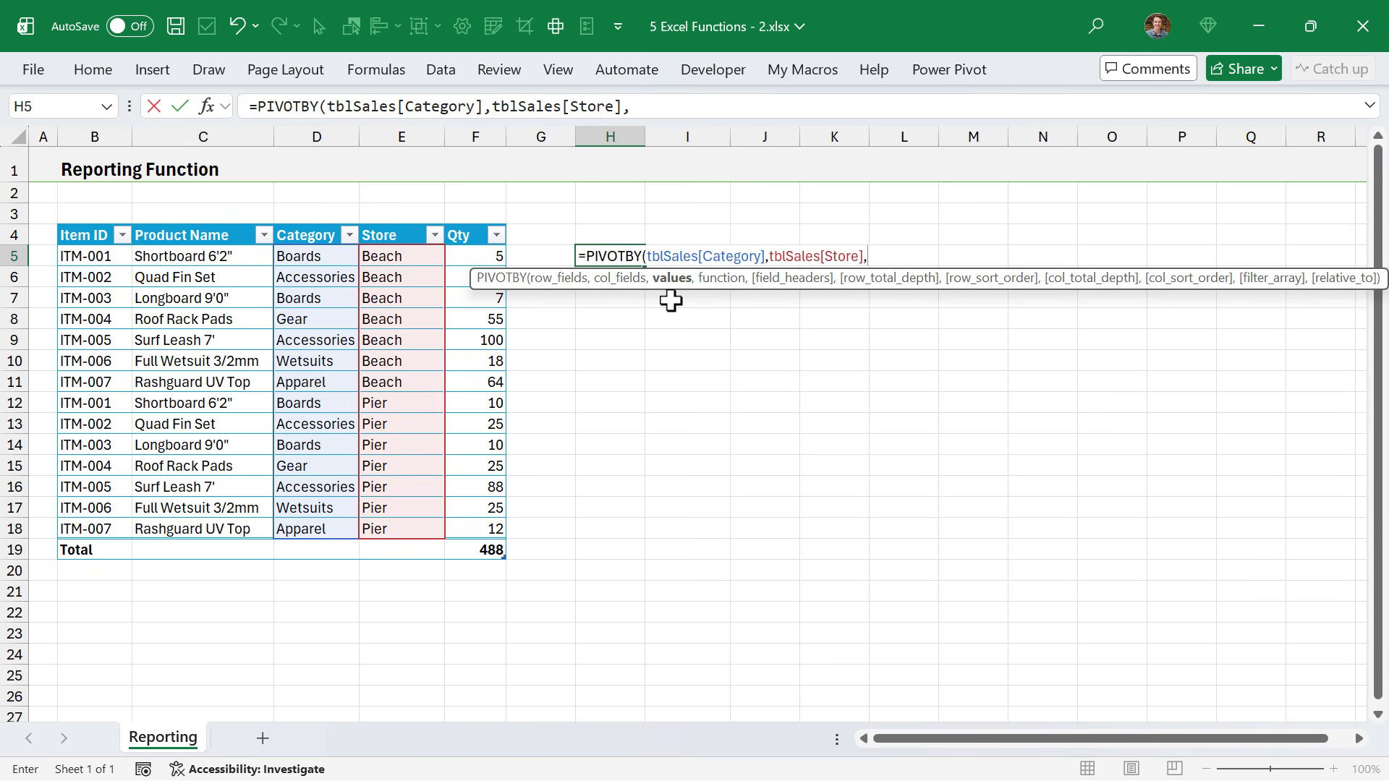
Step: Complete the PIVOTBY formula in H5 with tblSales[Qty] as the values and SUM as the function
{"action": "left_click", "coordinate": [470, 220]}
{"action": "type", "text": ","}
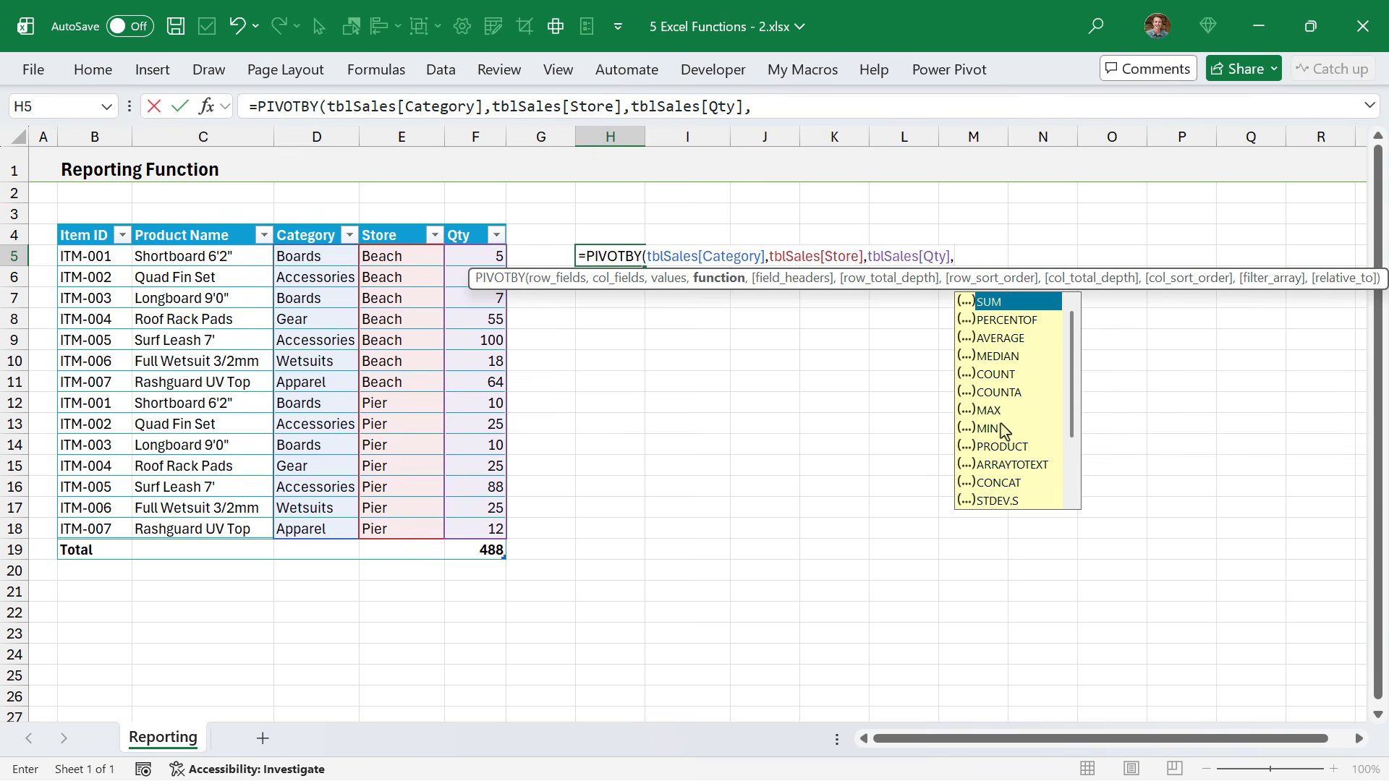
{"action": "type", "text": "s"}
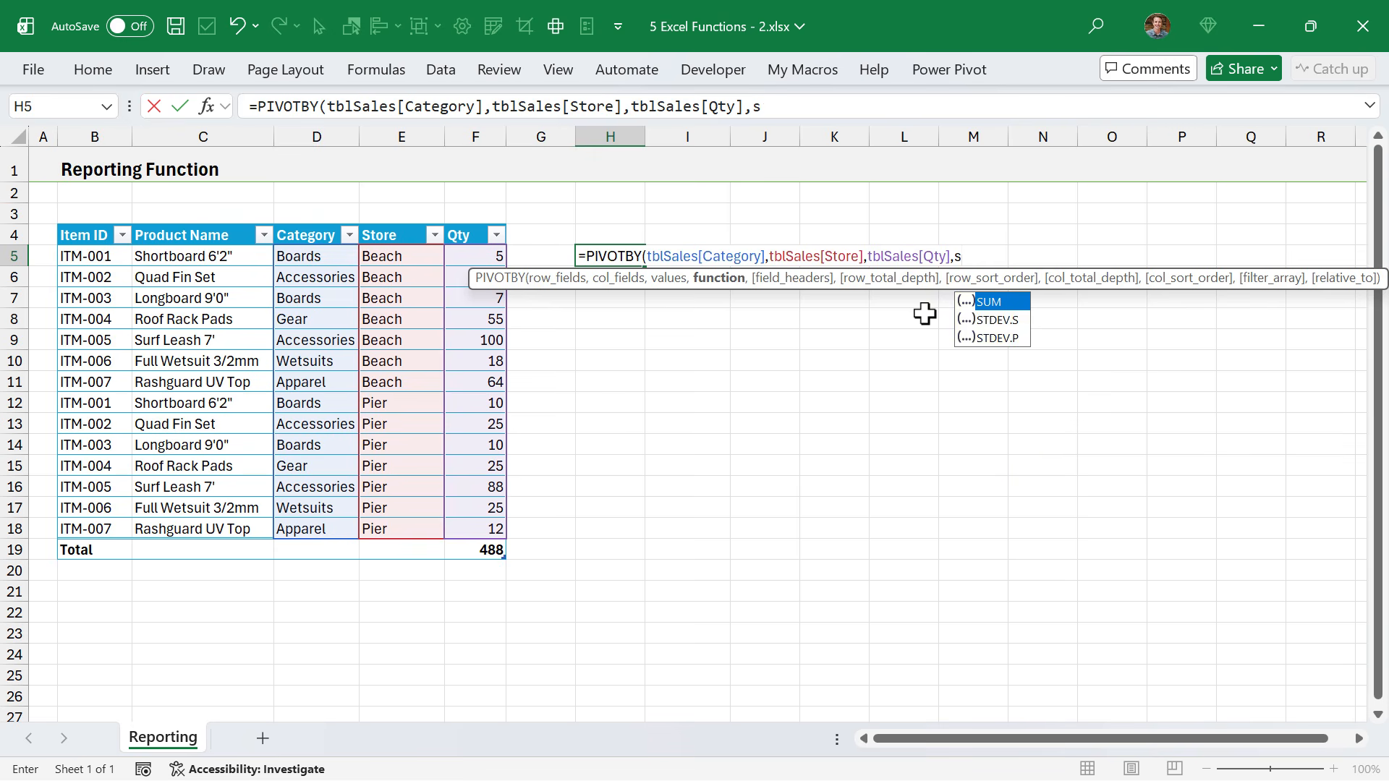
{"action": "type", "text": "um)"}
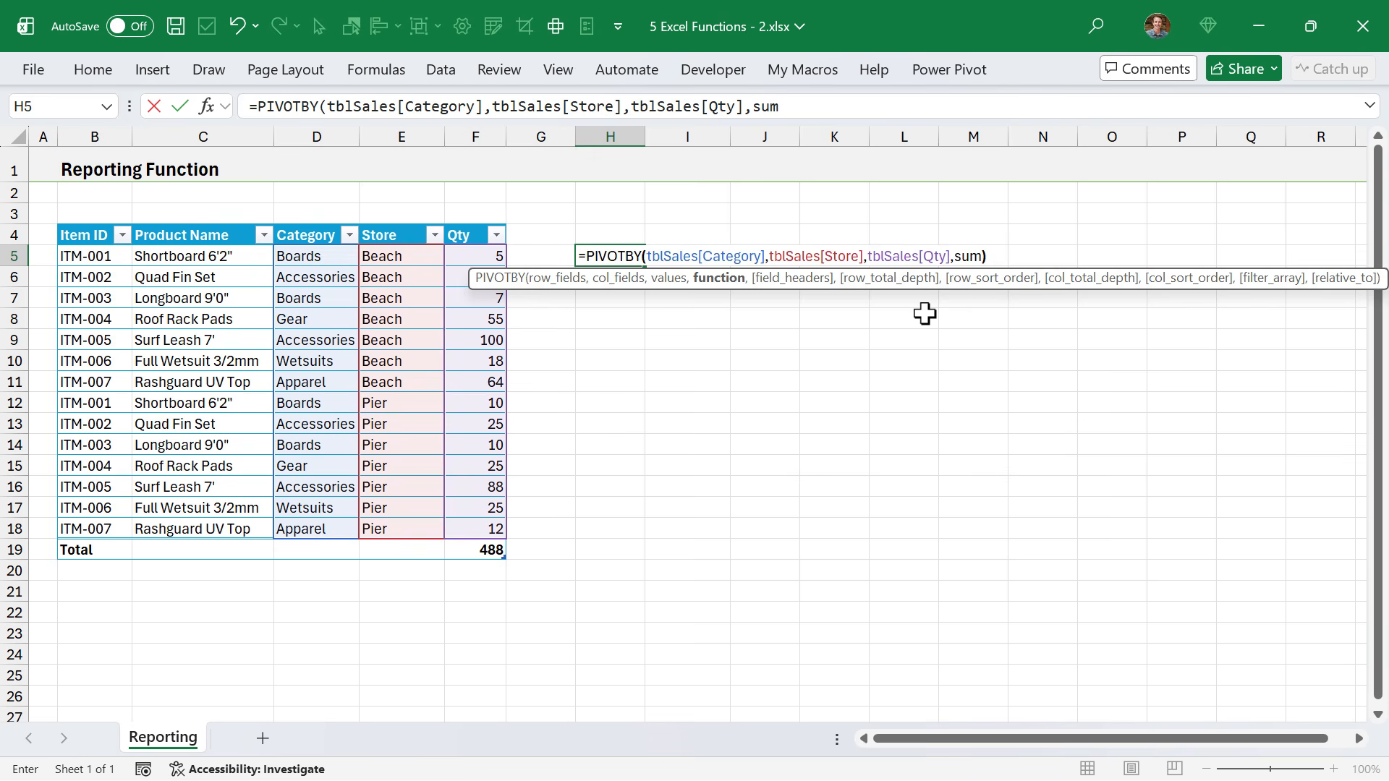
{"action": "key", "text": "Return"}
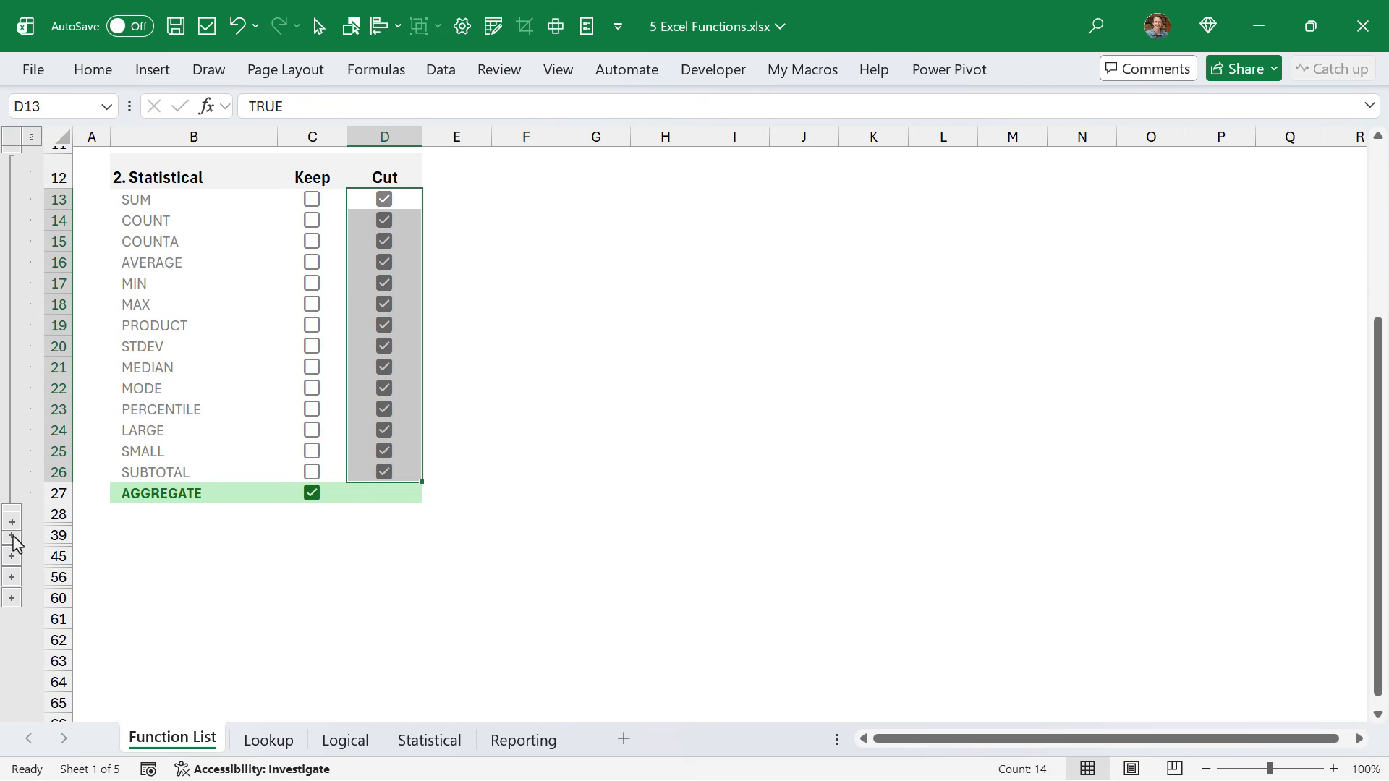
Step: Expand the Reporting group in the Function List, mark SUMIFS through GROUPBY as Cut and PIVOTBY as Keep
{"action": "left_click", "coordinate": [11, 534]}
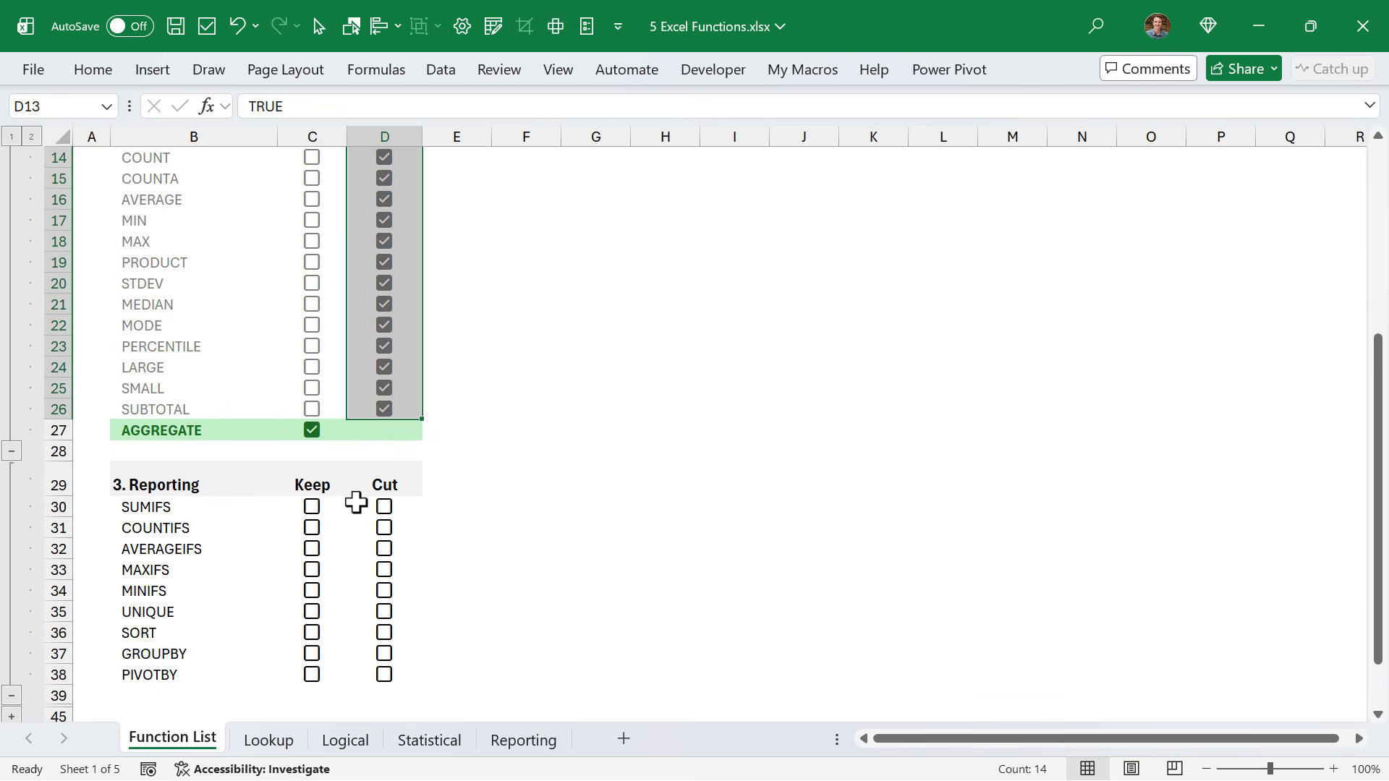
{"action": "left_click_drag", "start_coordinate": [362, 506], "coordinate": [367, 648]}
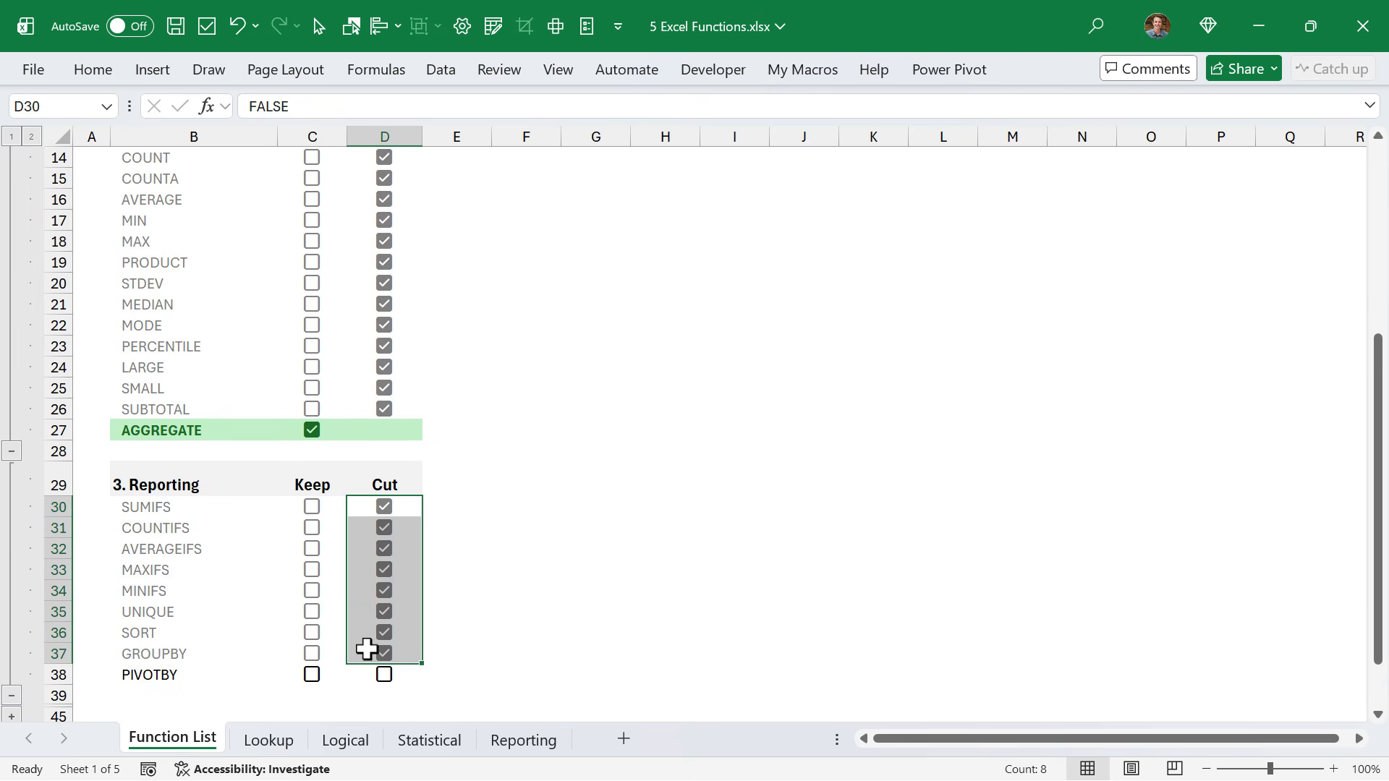
{"action": "left_click", "coordinate": [311, 677]}
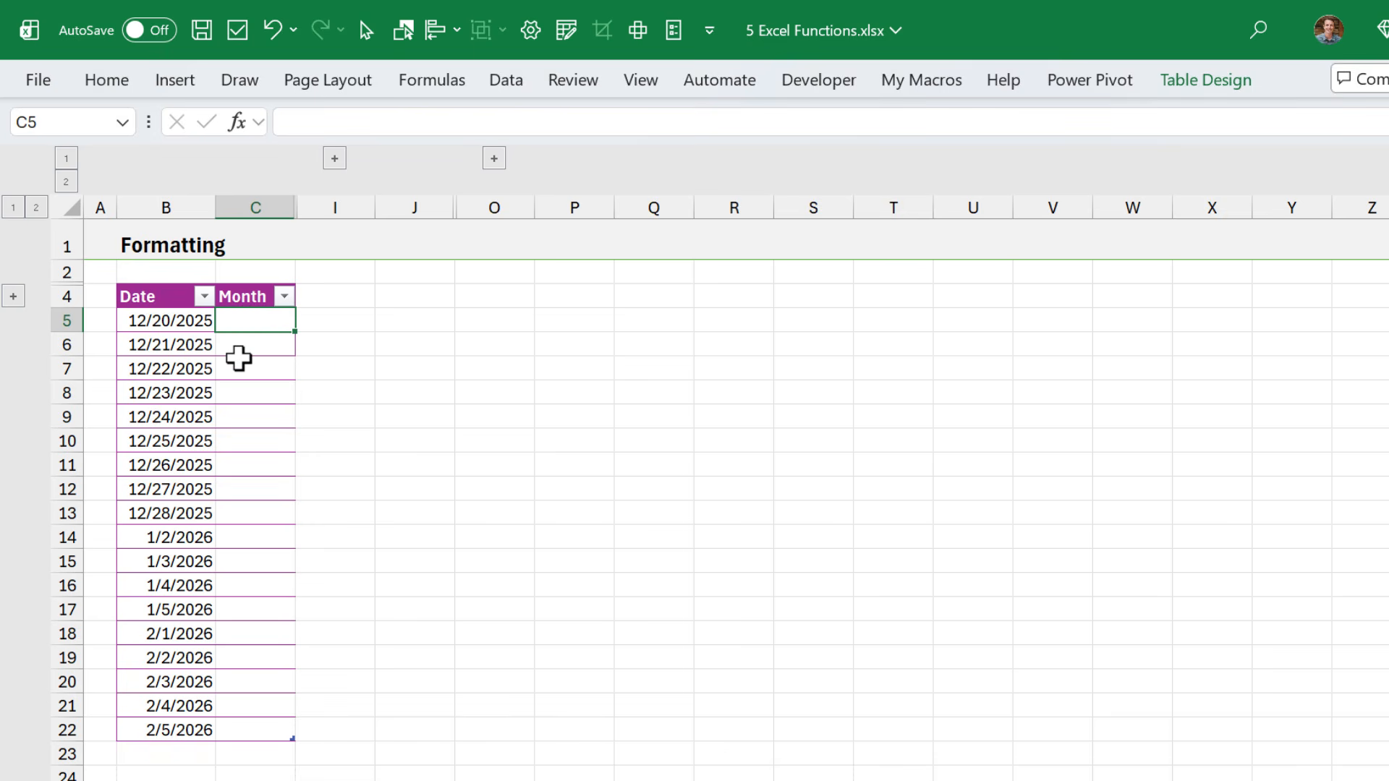
{"action": "type", "text": "=month"}
{"action": "key", "text": "Tab"}
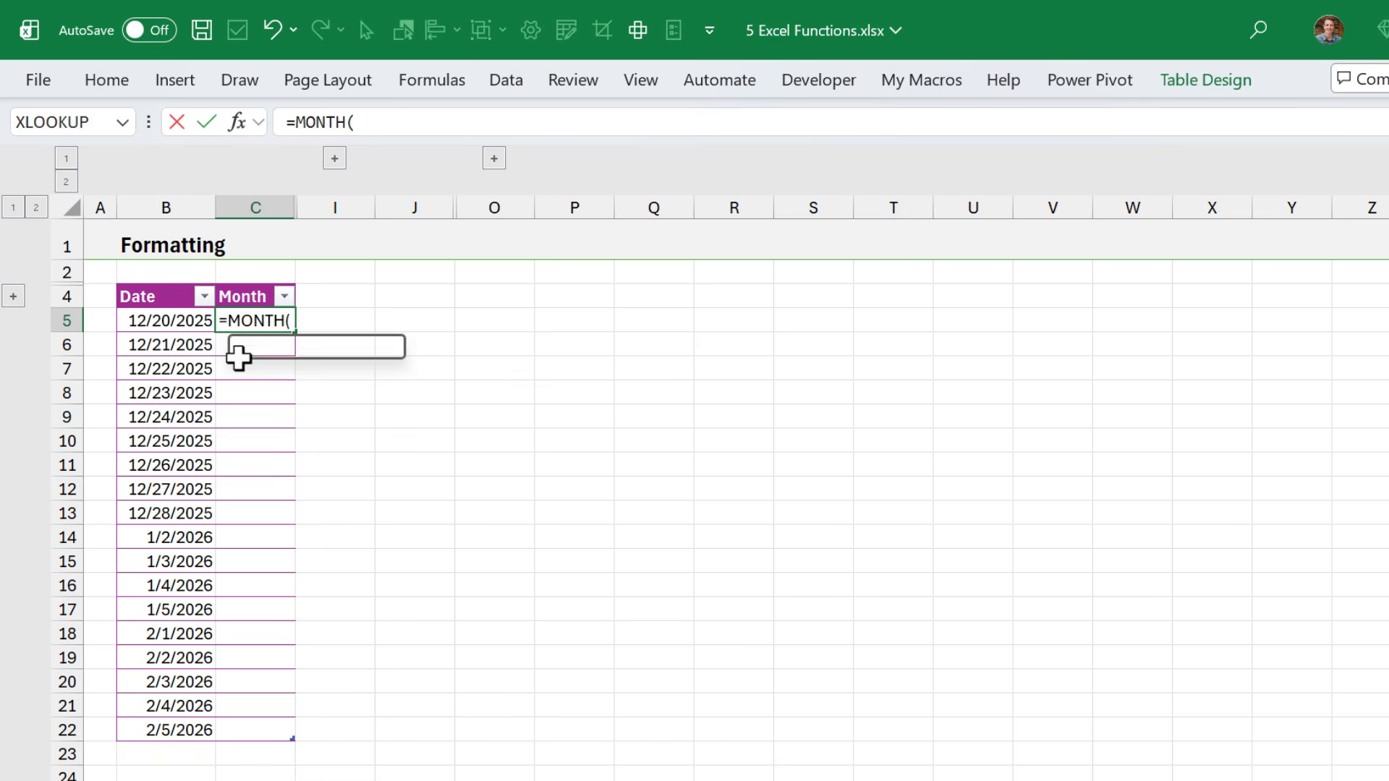
{"action": "key", "text": "BackSpace"}
{"action": "key", "text": "BackSpace"}
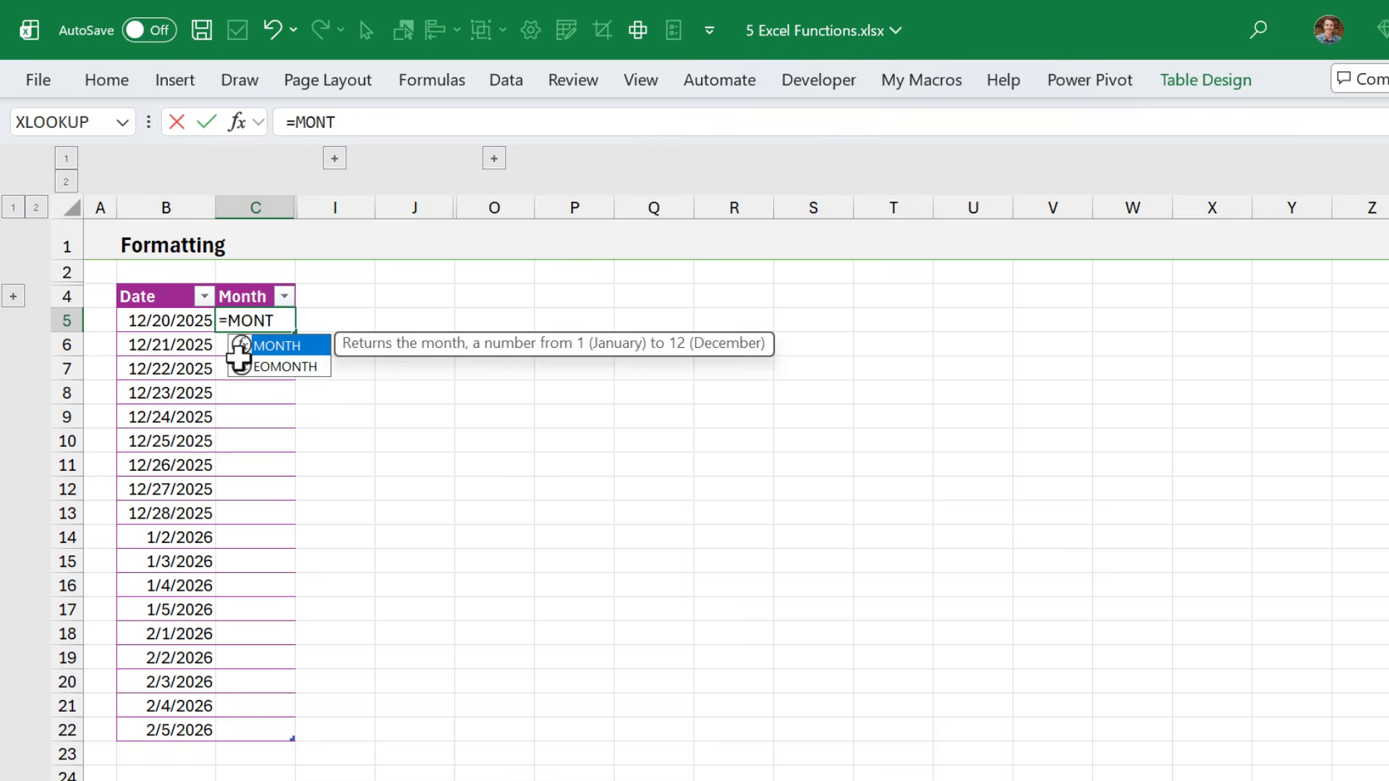
{"action": "key", "text": "BackSpace"}
{"action": "key", "text": "BackSpace"}
{"action": "key", "text": "BackSpace"}
Step: Enter a TEXT formula in C5 of the Month column that formats the date in B5 with the code "m"
{"action": "type", "text": "te"}
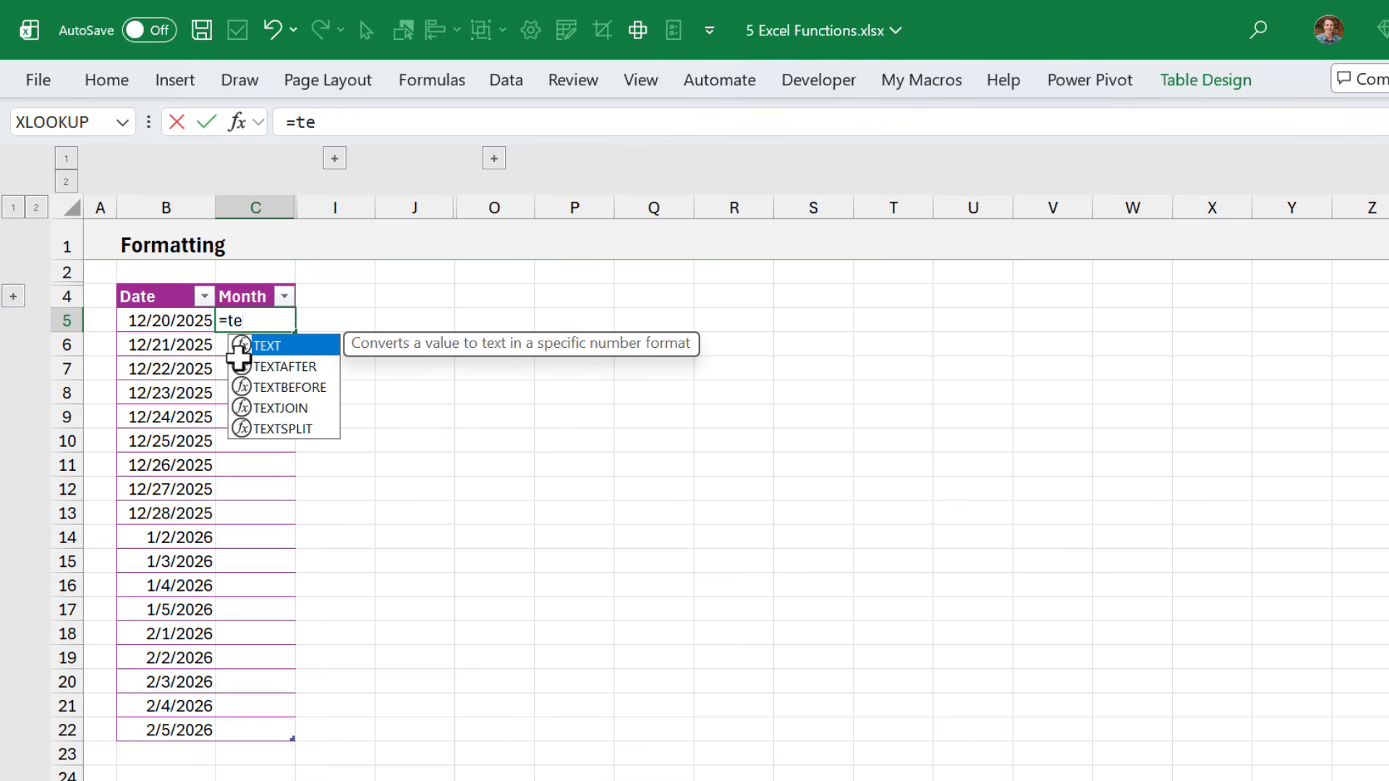
{"action": "key", "text": "Tab"}
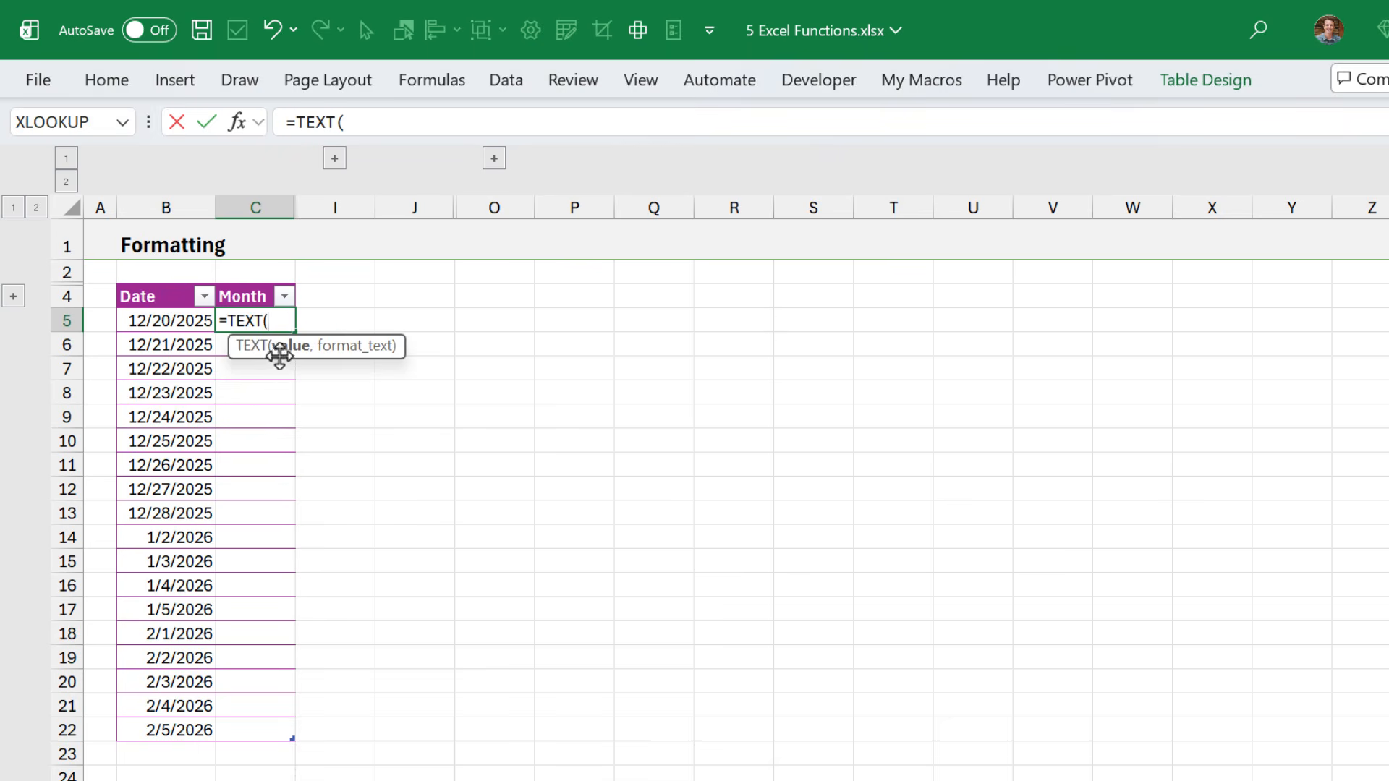
{"action": "left_click", "coordinate": [171, 316]}
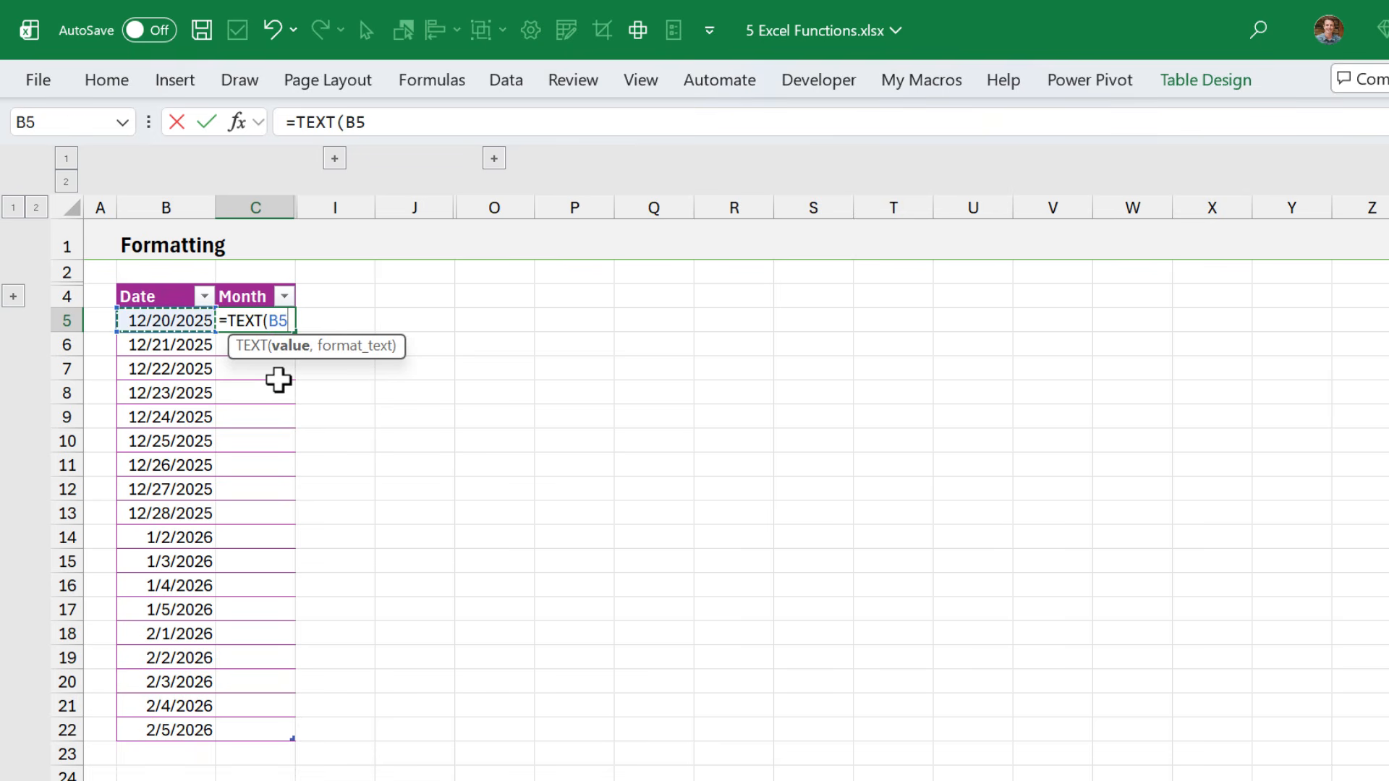
{"action": "type", "text": ","}
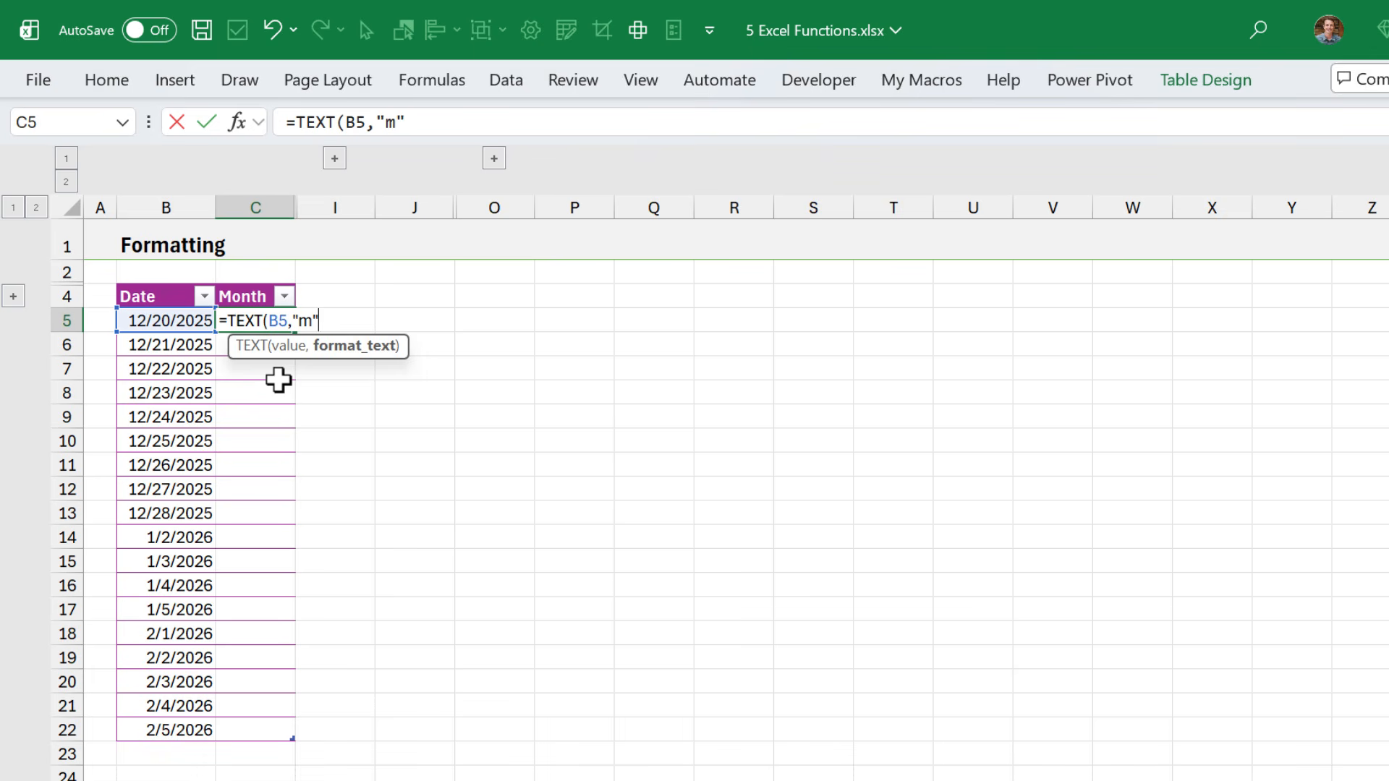
{"action": "type", "text": "\"m\""}
{"action": "key", "text": "Return"}
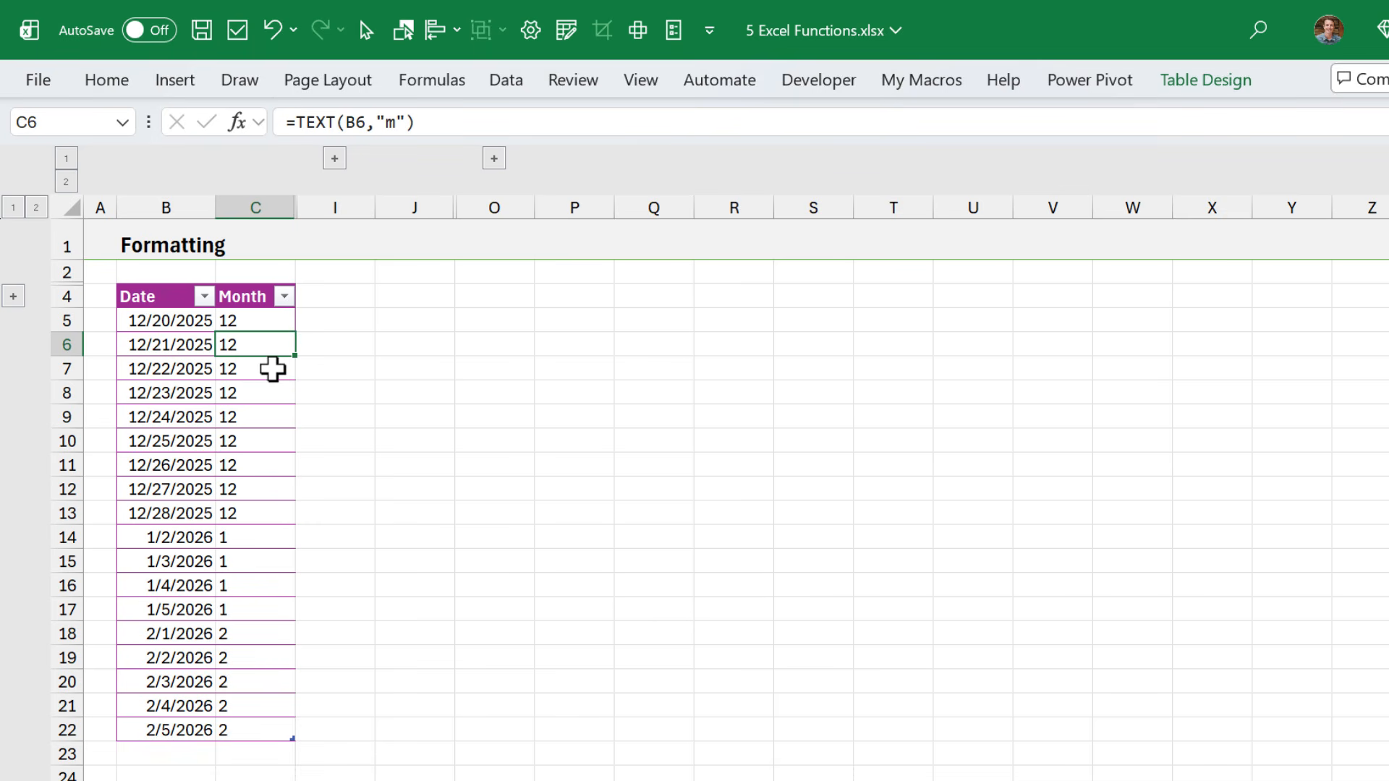
Step: Expand the grouped date-part columns and format-code row, and examine the format code in the TEXT formula in S5
{"action": "left_click", "coordinate": [335, 159]}
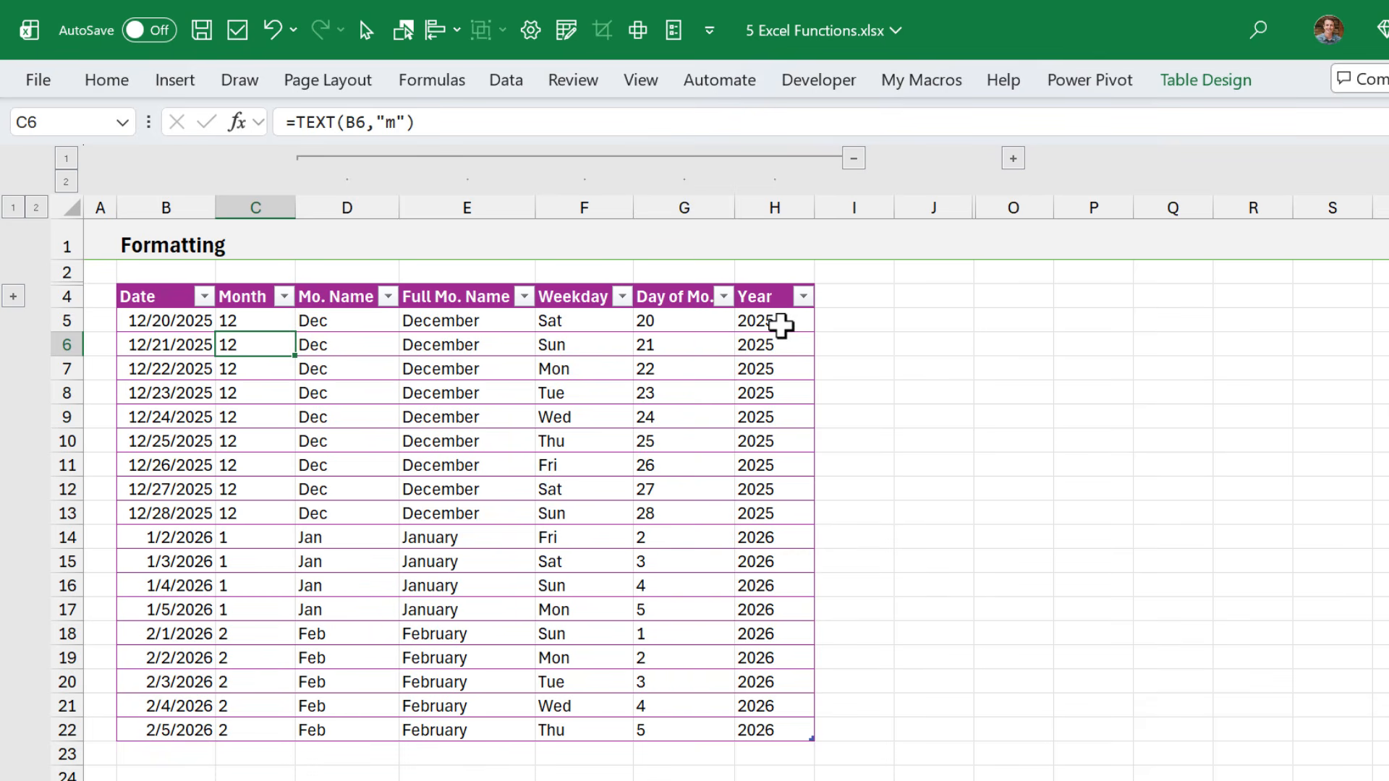
{"action": "left_click", "coordinate": [14, 297]}
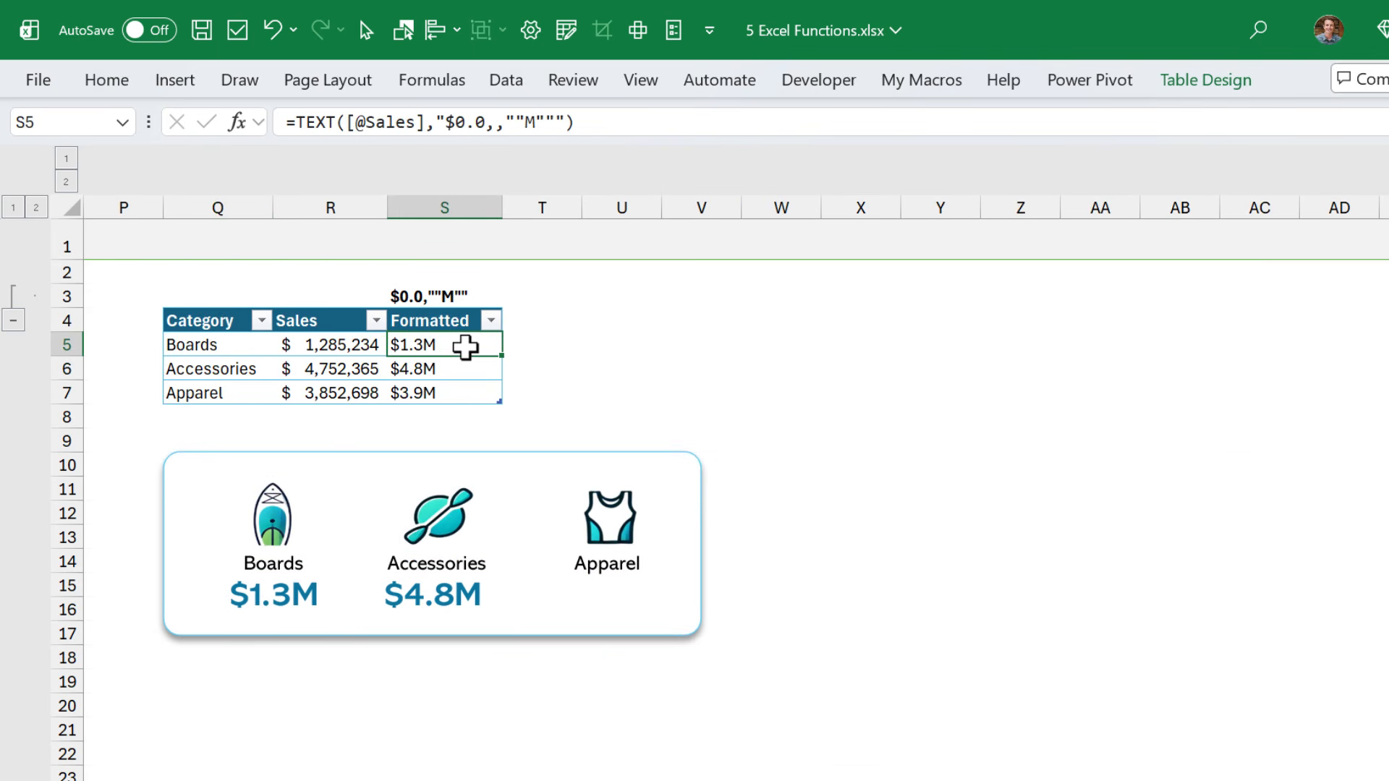
{"action": "key", "text": "F2"}
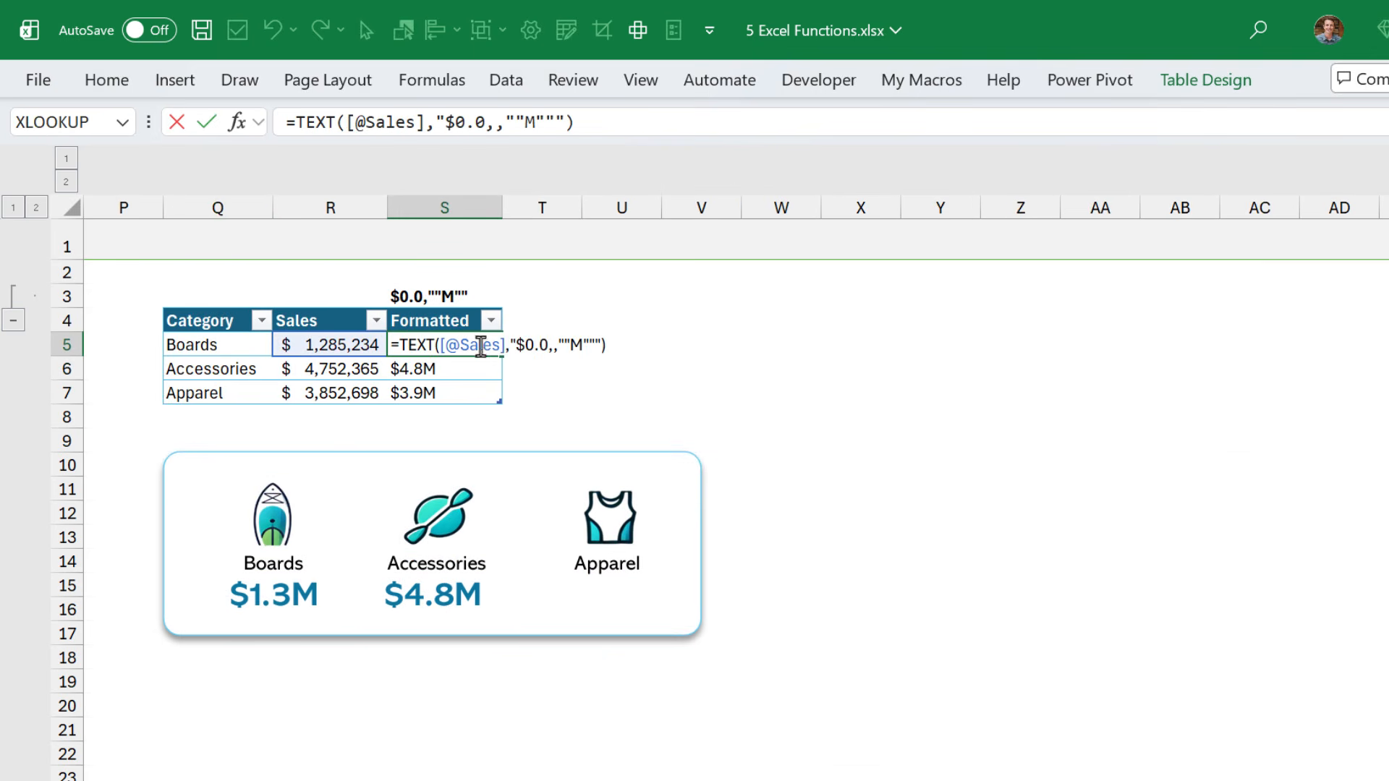
{"action": "left_click_drag", "start_coordinate": [513, 344], "coordinate": [601, 345]}
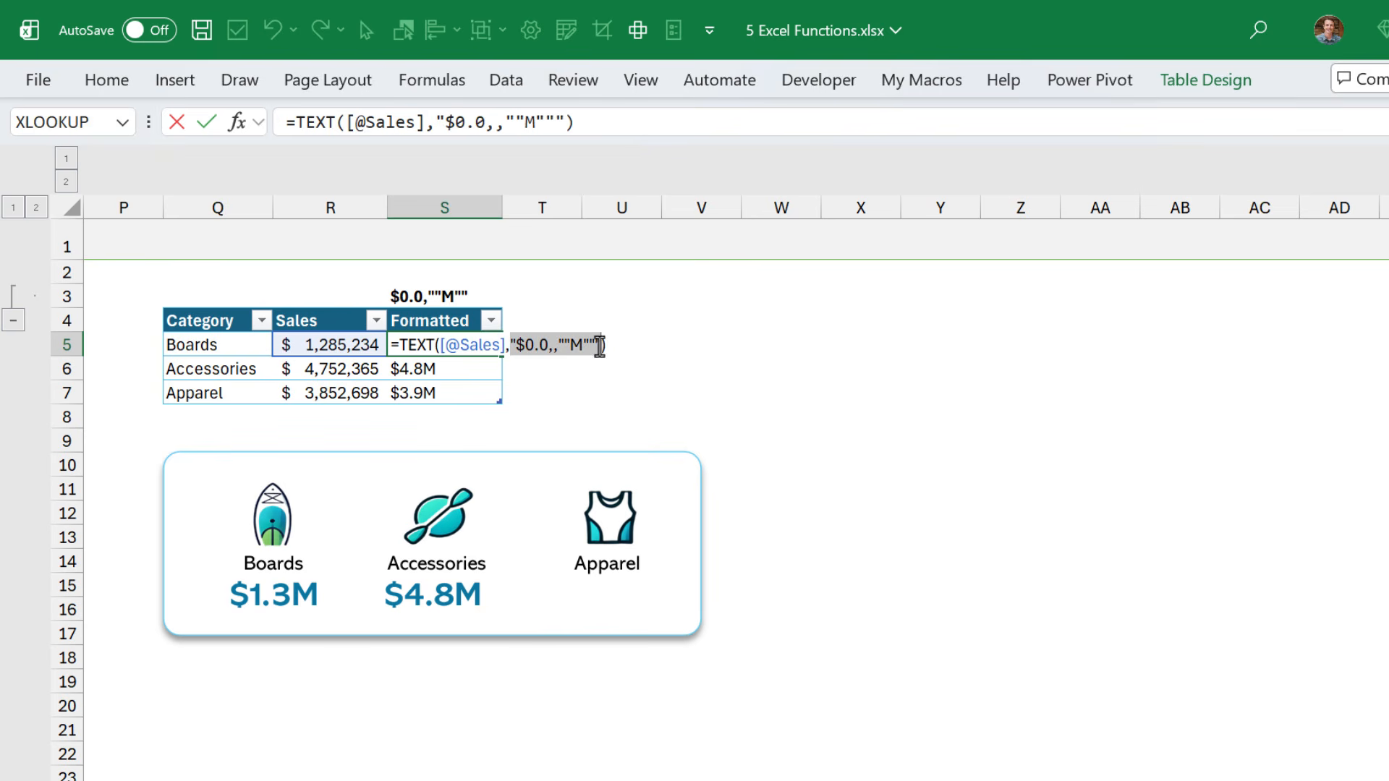
{"action": "key", "text": "Escape"}
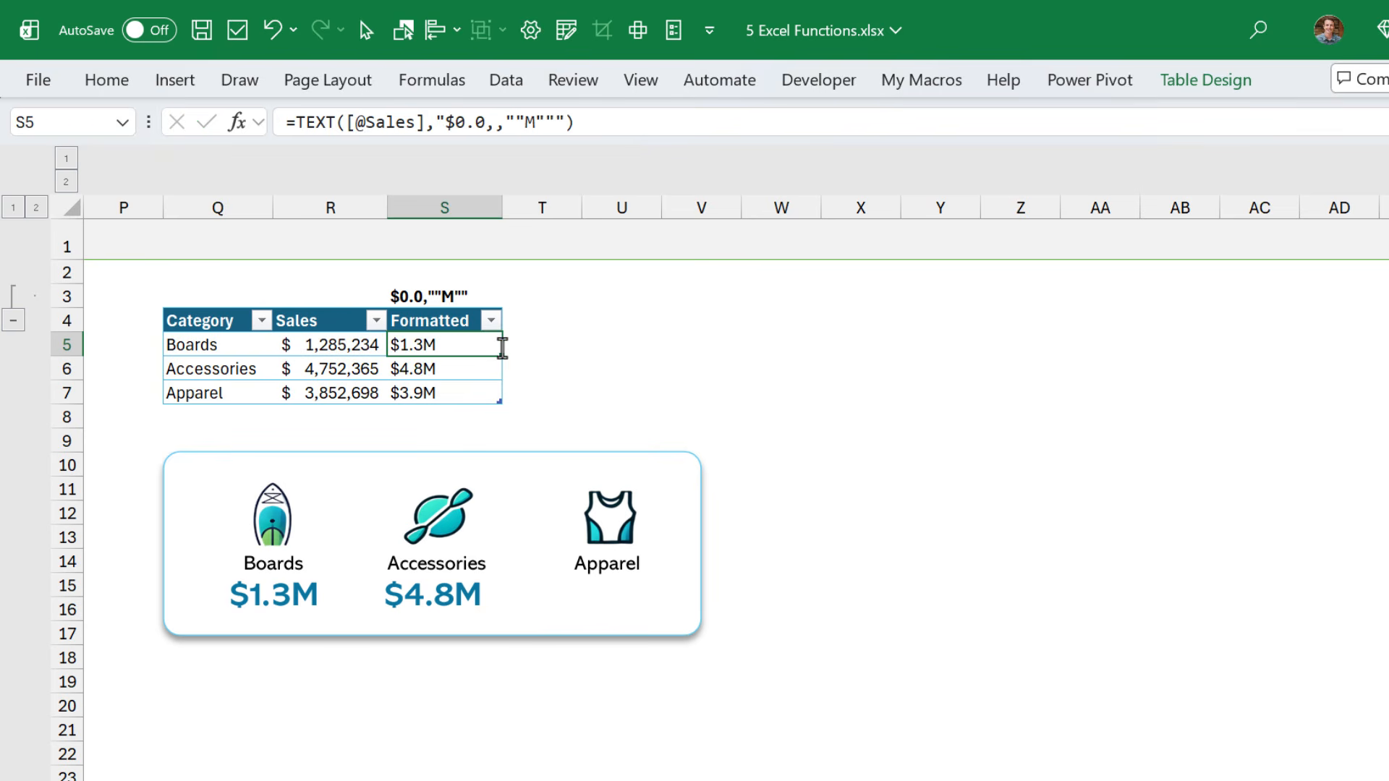
Step: Draw a text box beneath the Apparel label on the sales card
{"action": "left_click", "coordinate": [175, 81]}
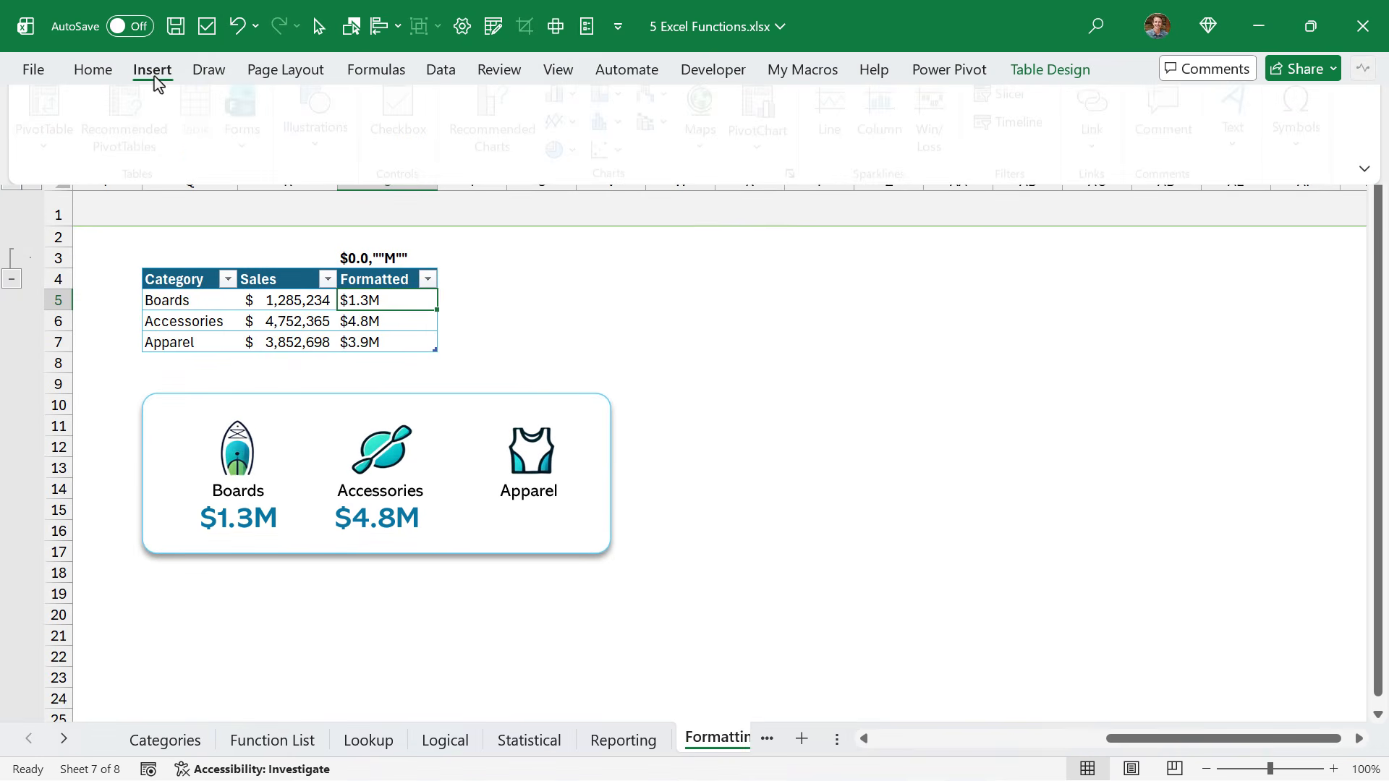
{"action": "left_click", "coordinate": [318, 137]}
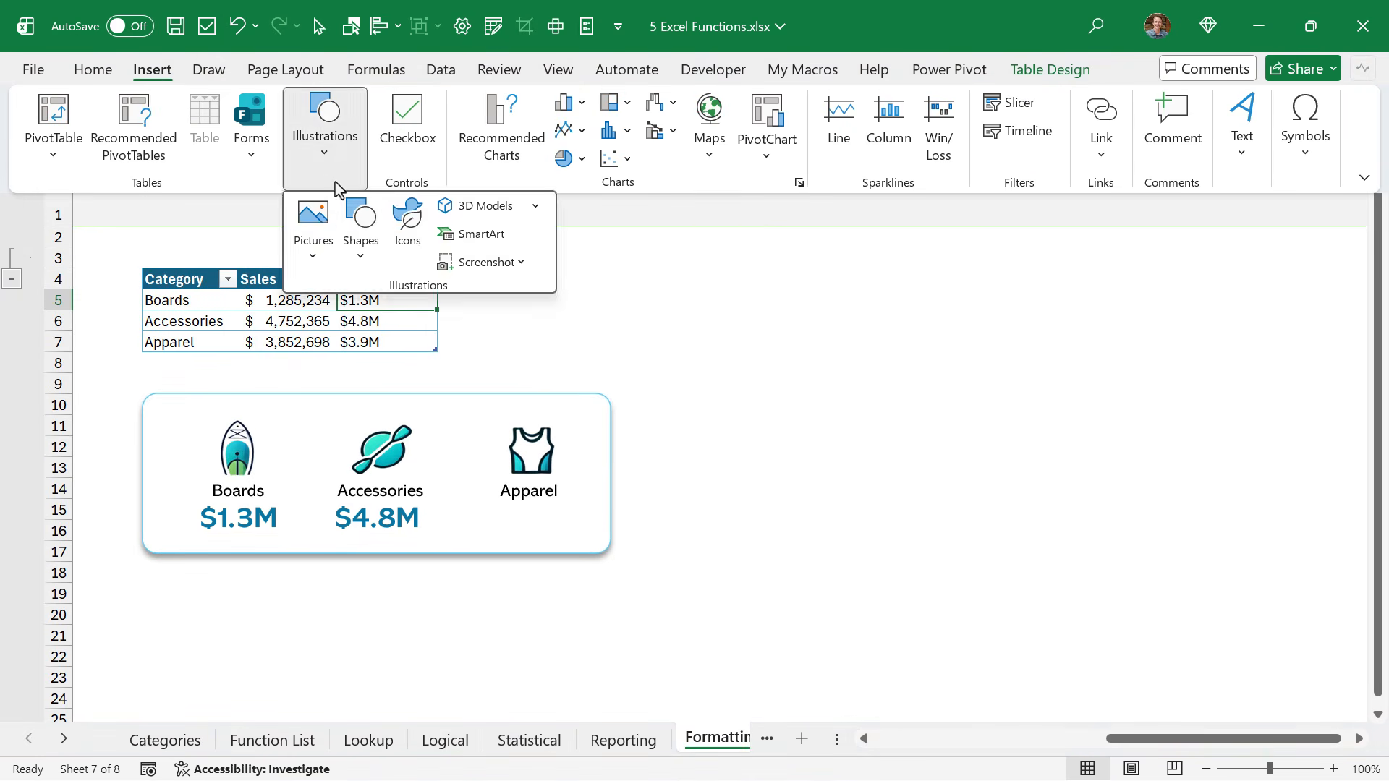
{"action": "left_click", "coordinate": [354, 223]}
{"action": "left_click", "coordinate": [352, 320]}
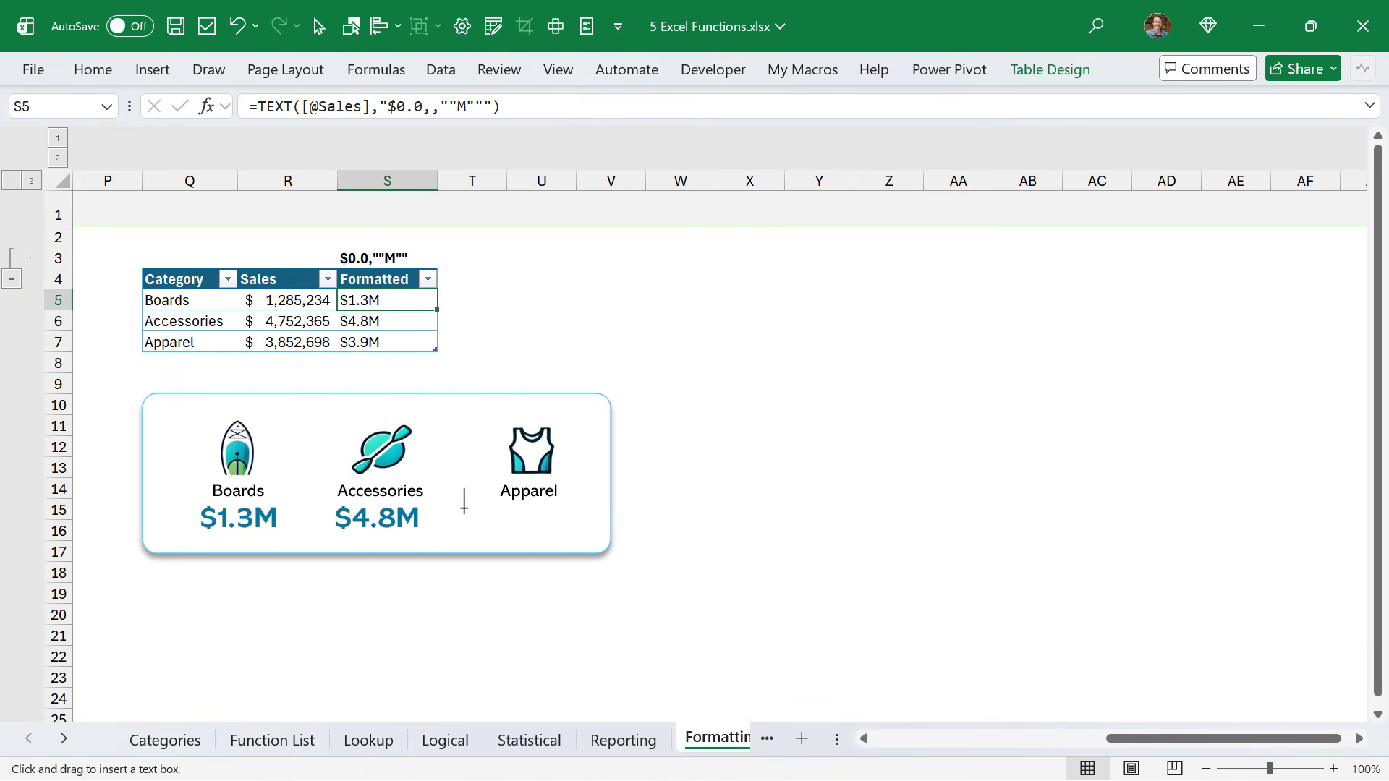
{"action": "left_click_drag", "start_coordinate": [464, 507], "coordinate": [600, 540]}
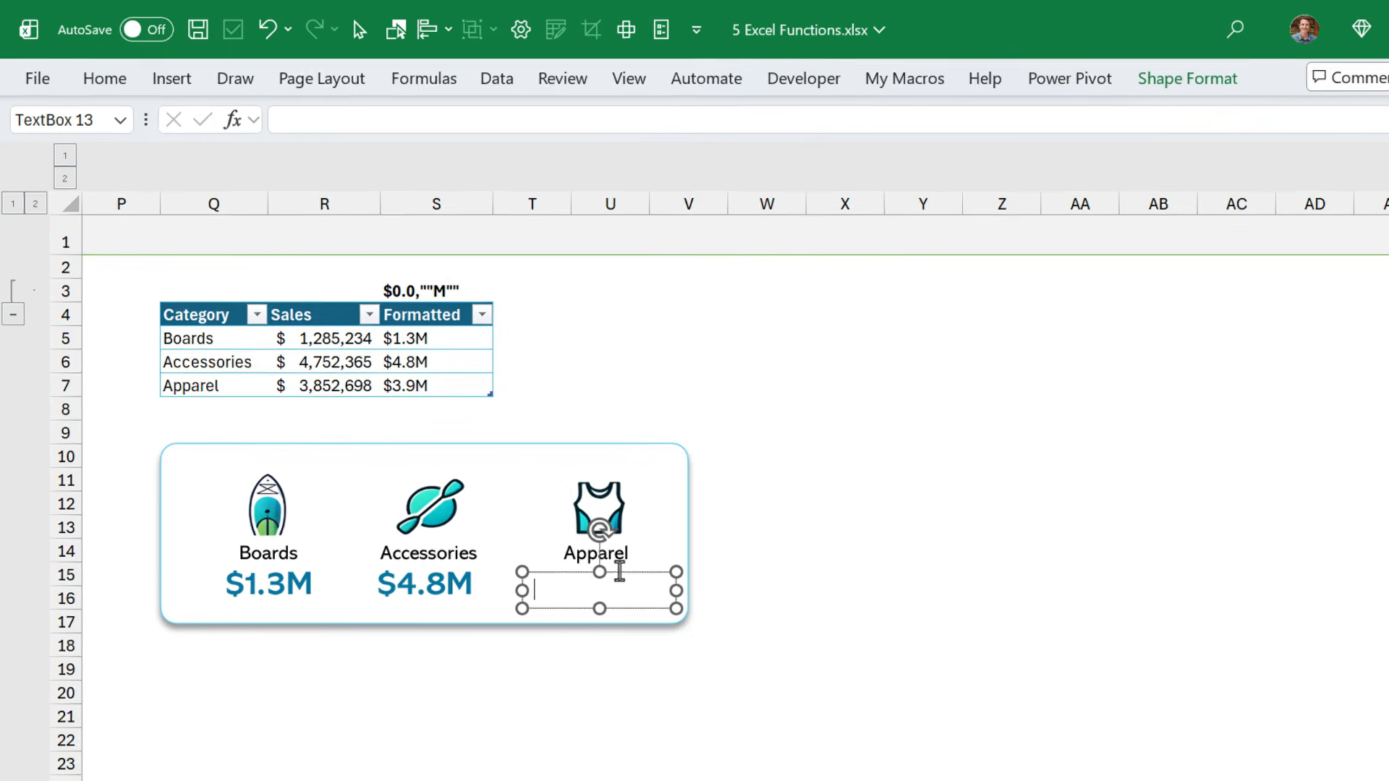
Step: Link the Apparel text box to the formatted Apparel sales value in cell S7
{"action": "left_click", "coordinate": [304, 125]}
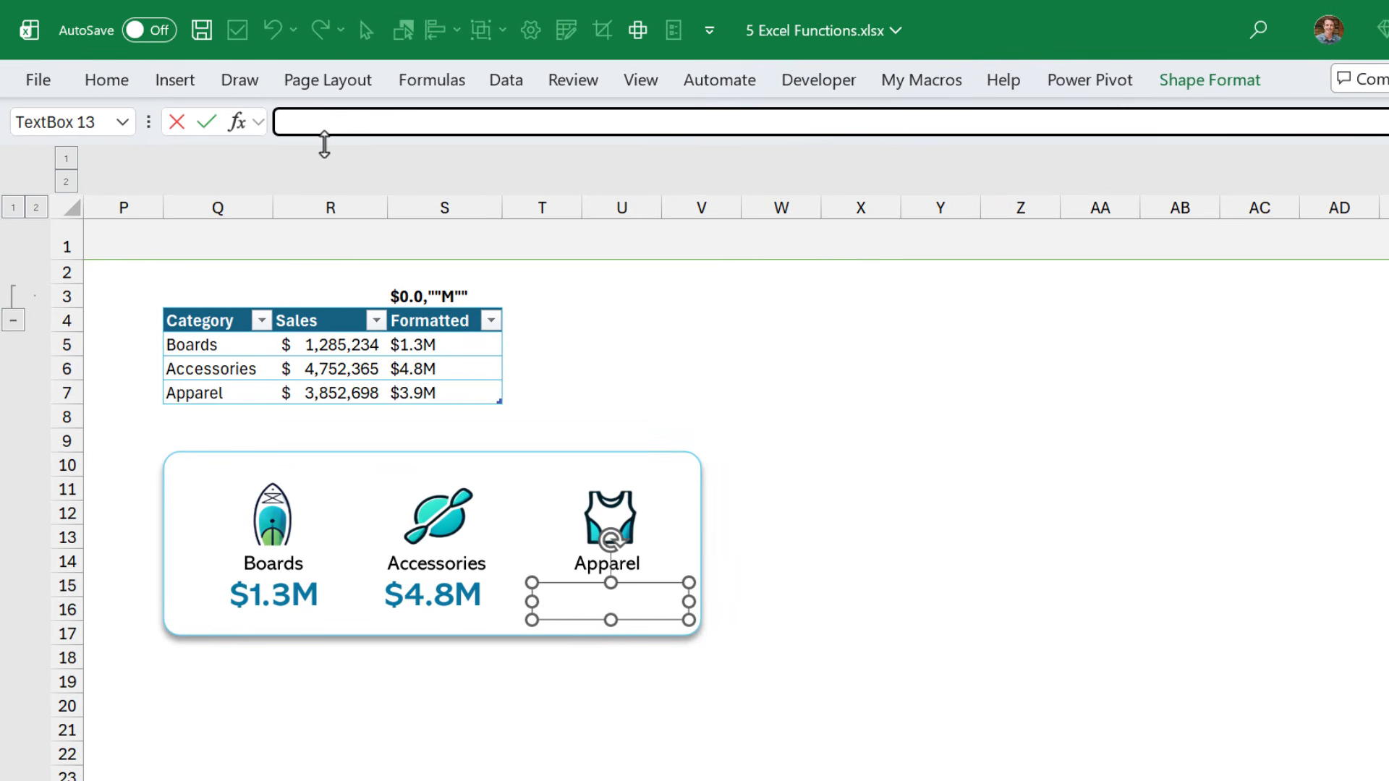
{"action": "type", "text": "="}
{"action": "left_click", "coordinate": [452, 395]}
{"action": "key", "text": "Return"}
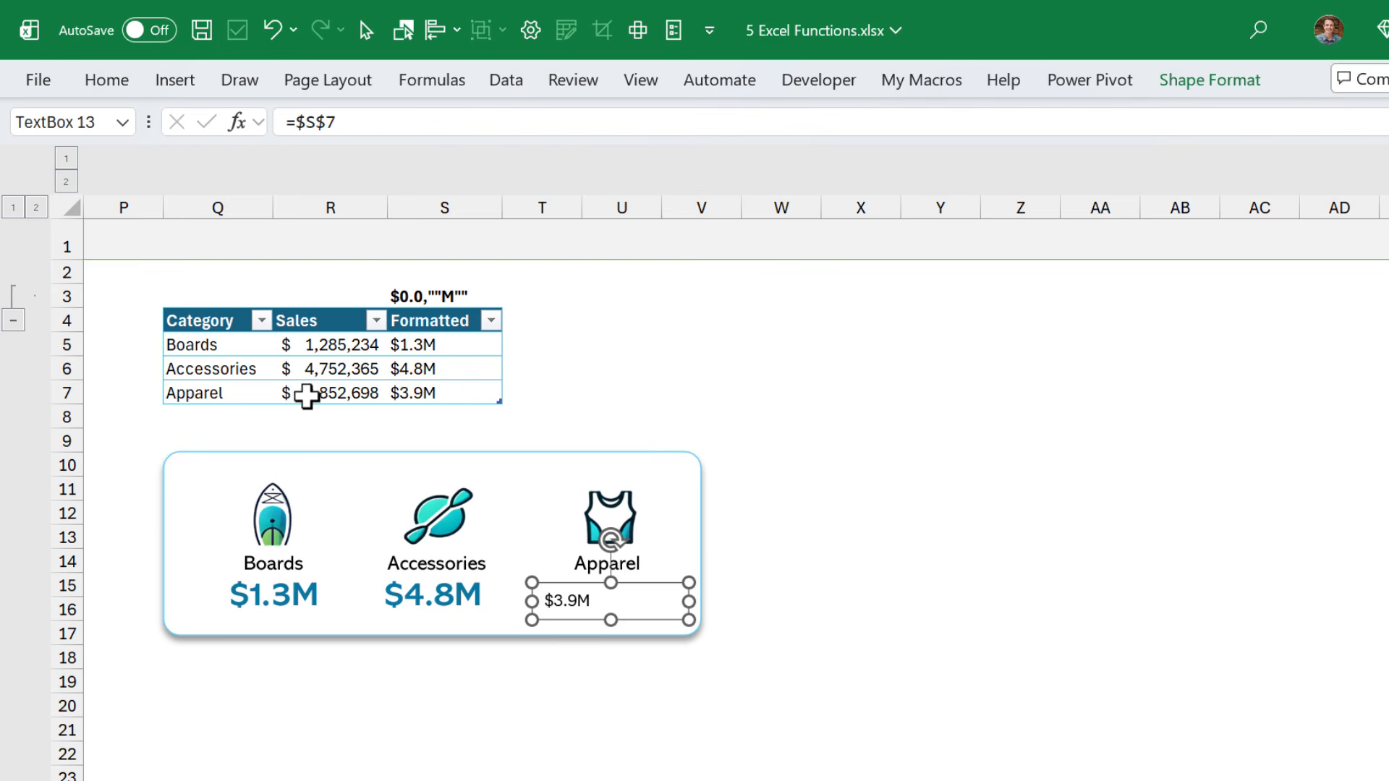
Step: Set the Apparel sales value in R7 to 4852698
{"action": "left_click", "coordinate": [311, 394]}
{"action": "double_click", "coordinate": [314, 402]}
{"action": "double_click", "coordinate": [329, 394]}
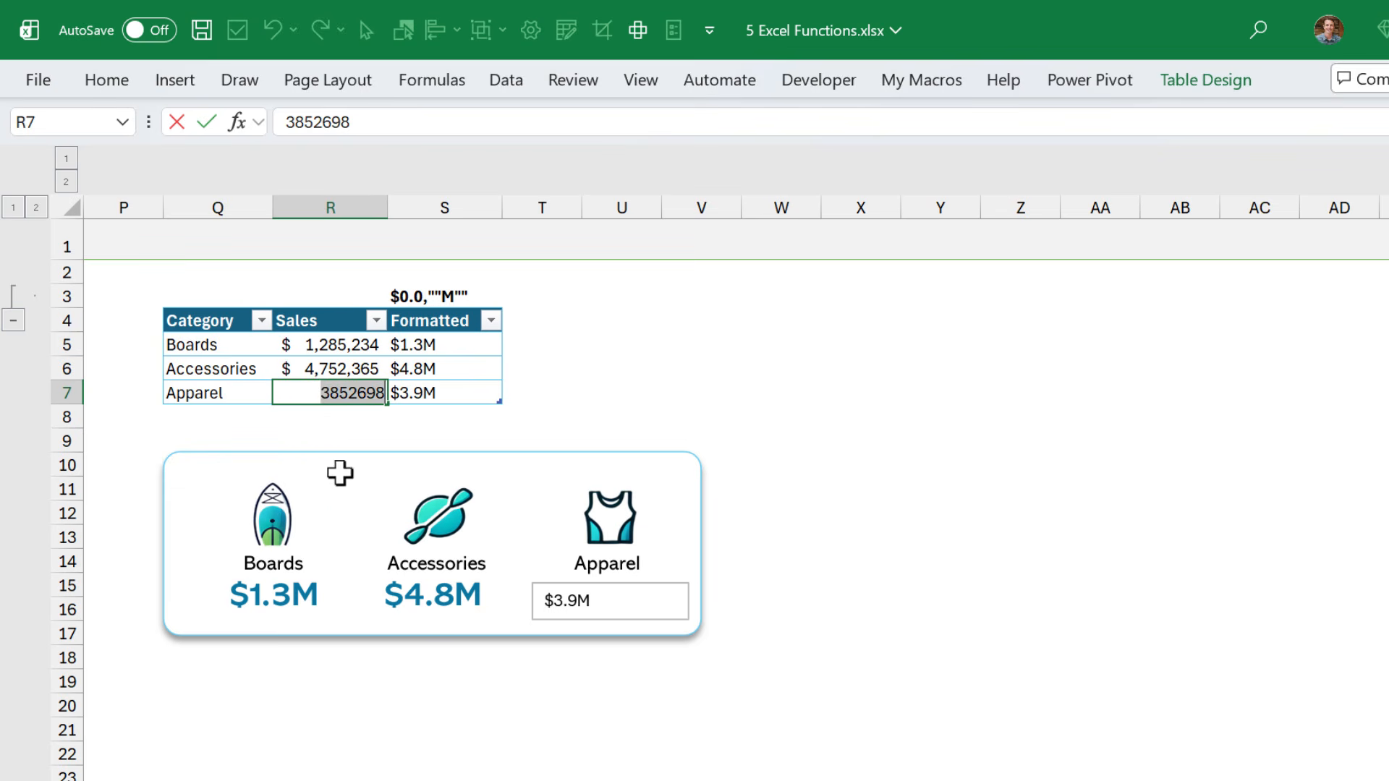
{"action": "left_click", "coordinate": [331, 393]}
{"action": "key", "text": "BackSpace"}
{"action": "type", "text": "4"}
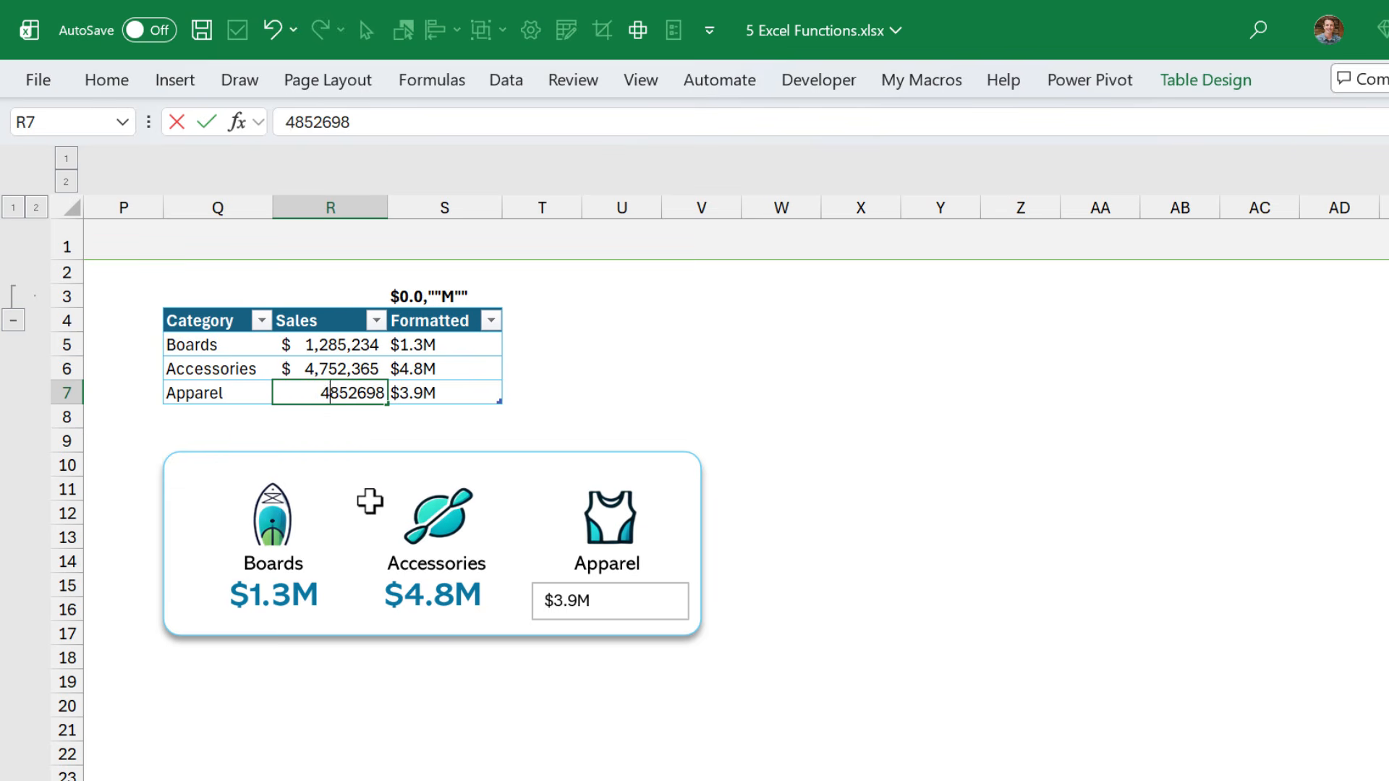
{"action": "key", "text": "Return"}
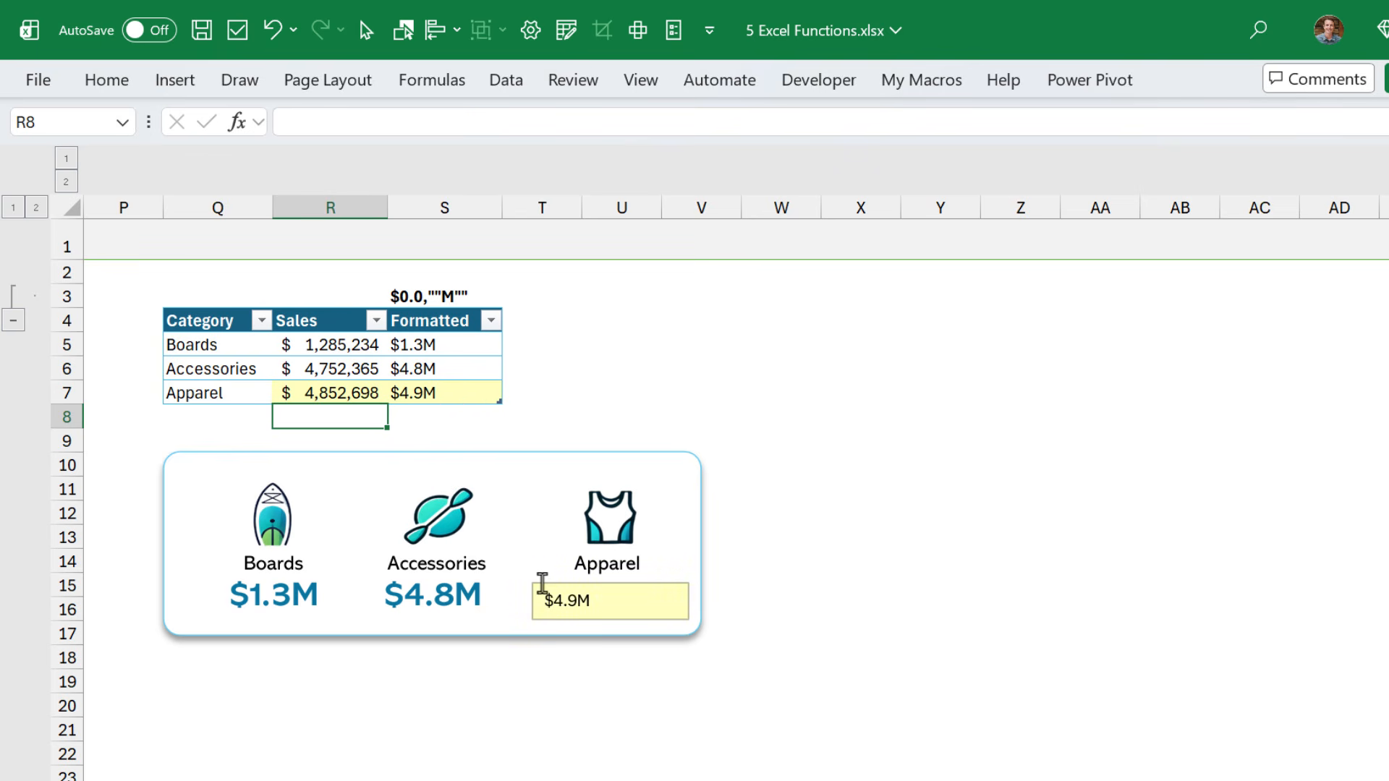
Step: Copy the Accessories value's formatting to the Apparel text box and move the box up in line with the other values
{"action": "left_click", "coordinate": [475, 592]}
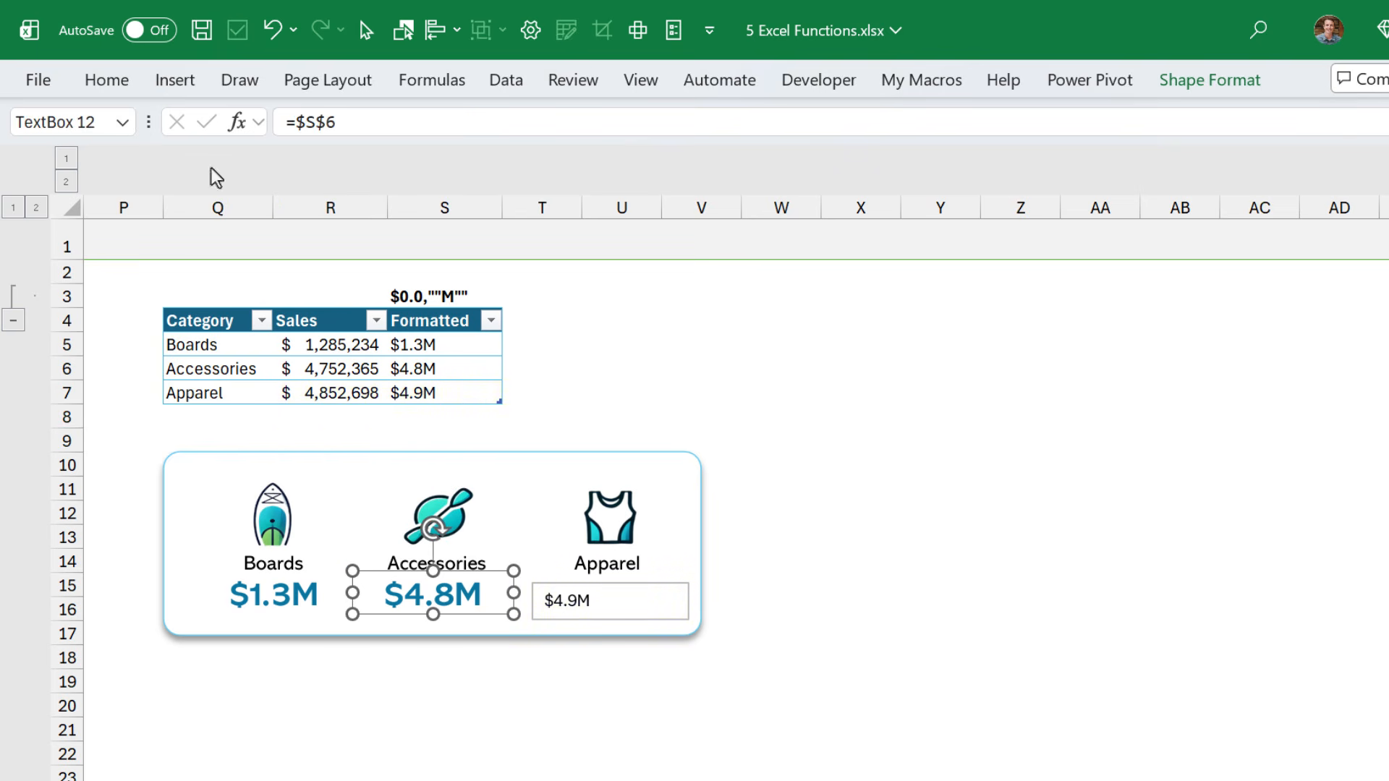
{"action": "left_click", "coordinate": [106, 81]}
{"action": "left_click", "coordinate": [94, 183]}
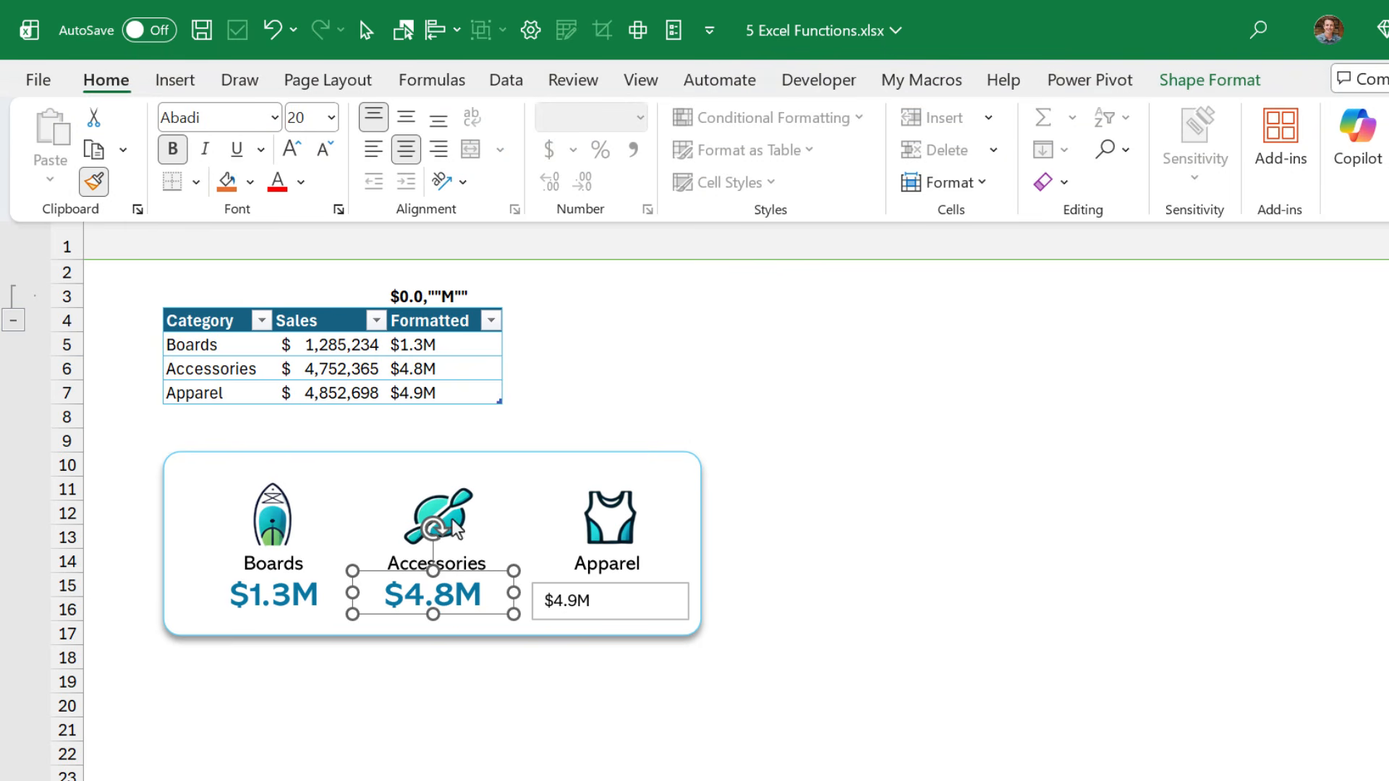
{"action": "left_click", "coordinate": [604, 602]}
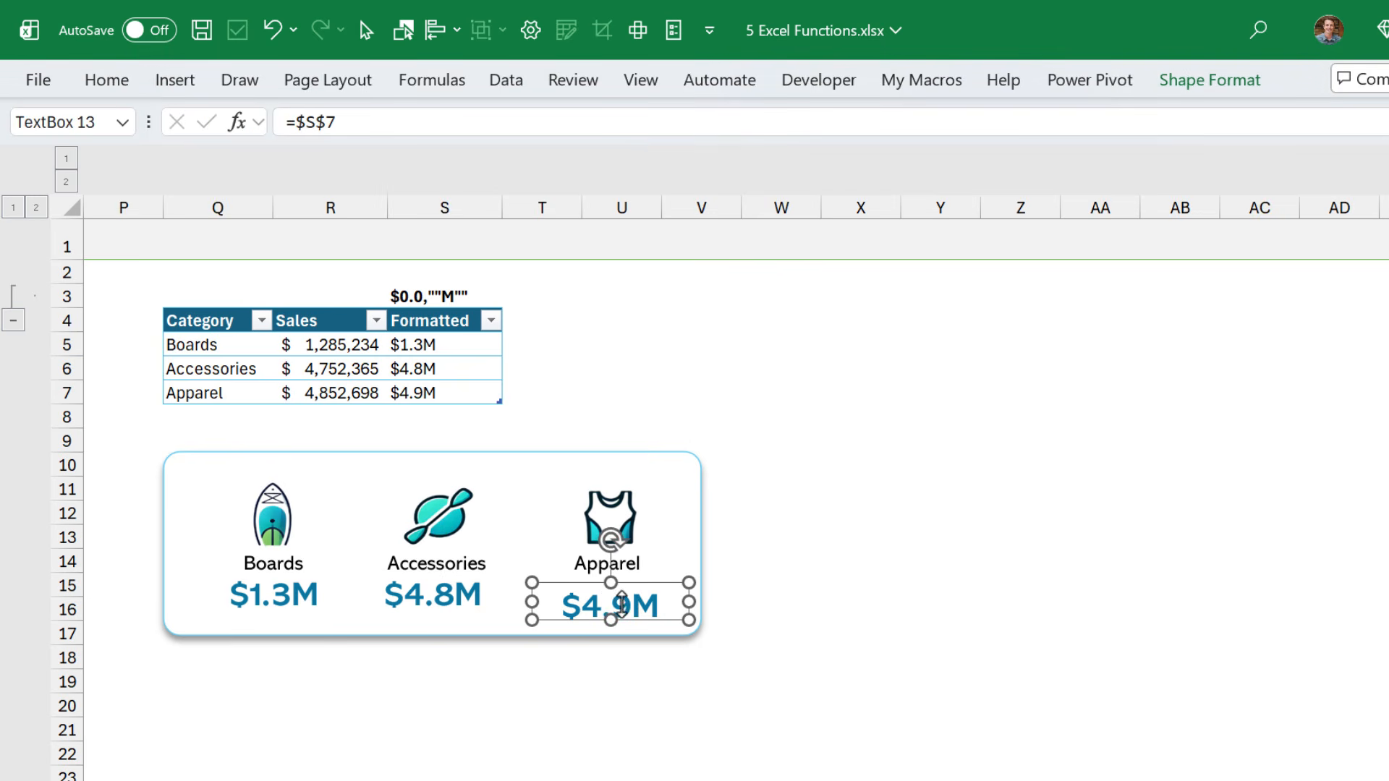
{"action": "left_click_drag", "start_coordinate": [620, 603], "coordinate": [623, 592]}
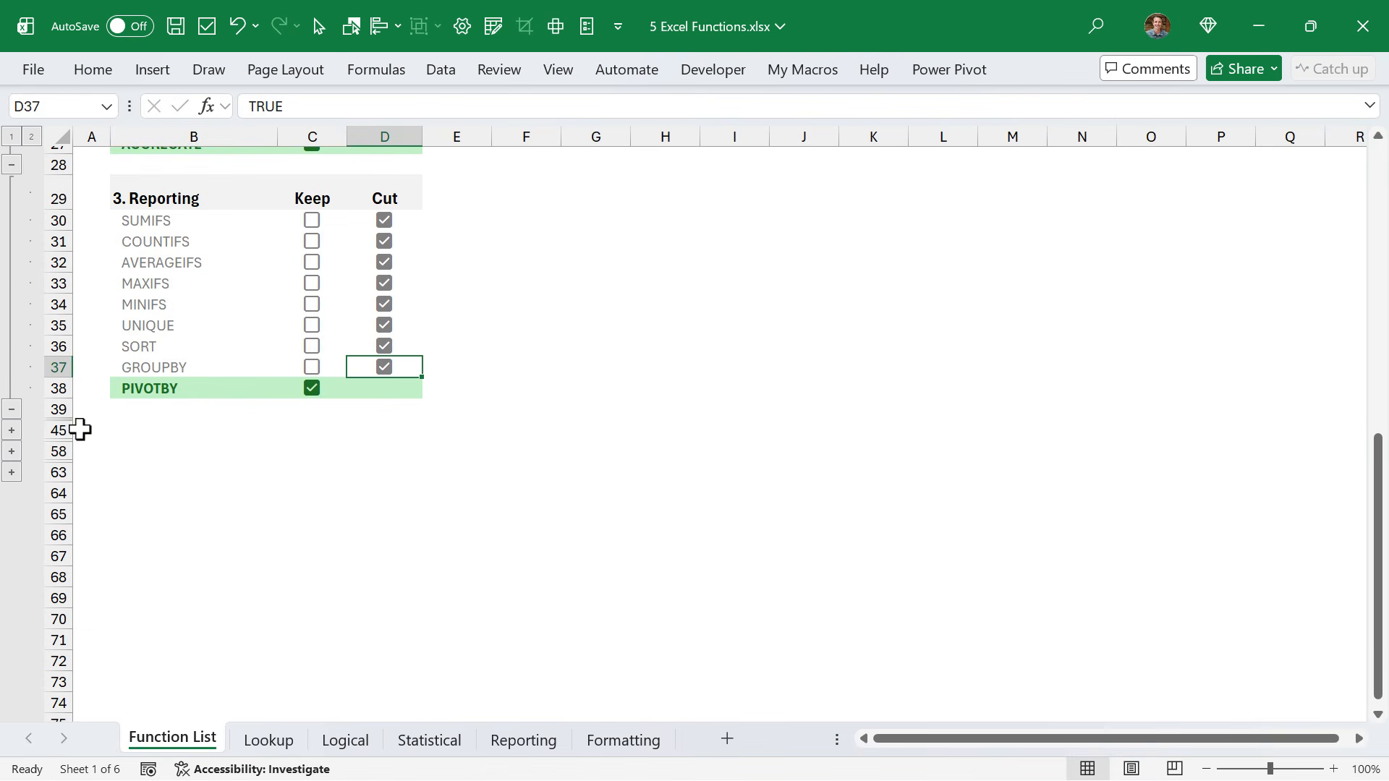
Step: Expand the Formatting group in the Function List, mark ROUND, MONTH and YEAR as Cut and TEXT as Keep
{"action": "left_click", "coordinate": [11, 430]}
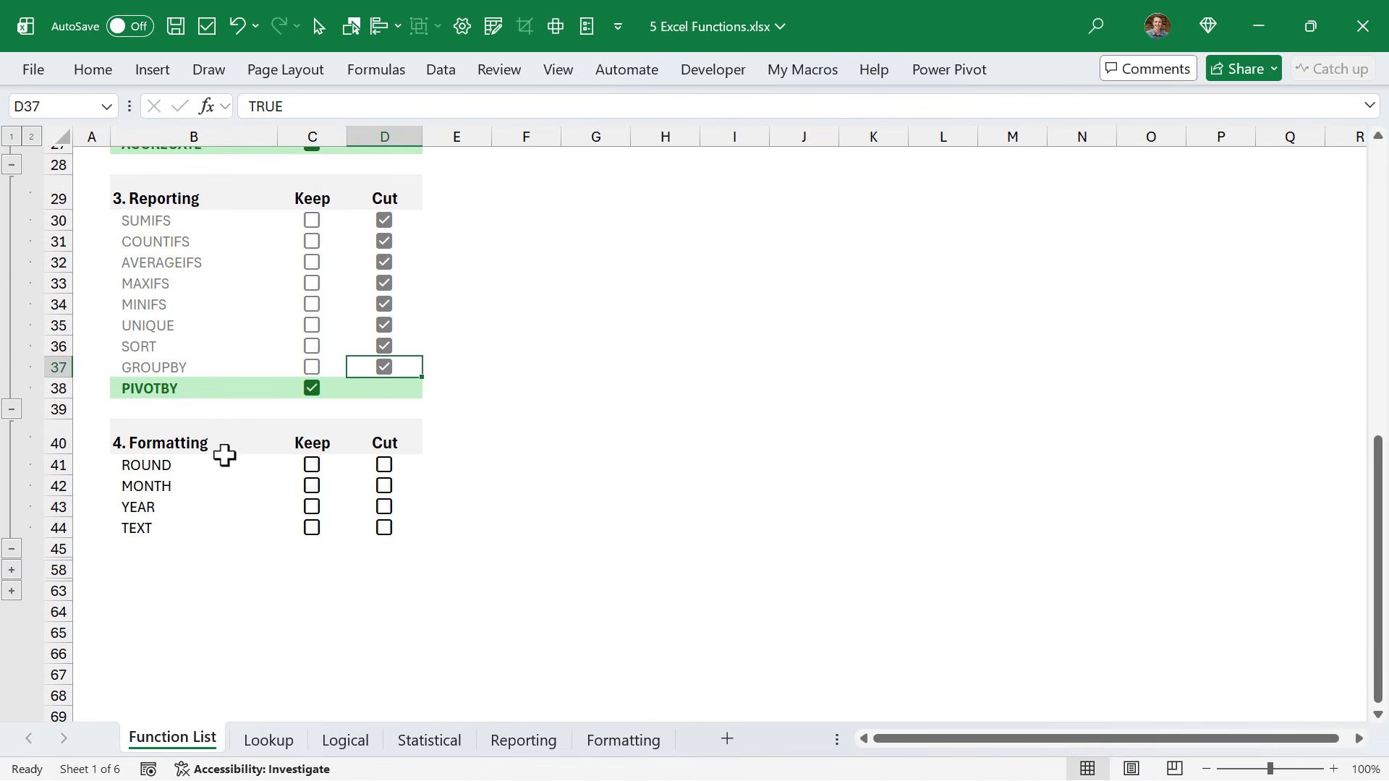
{"action": "left_click_drag", "start_coordinate": [360, 467], "coordinate": [358, 512]}
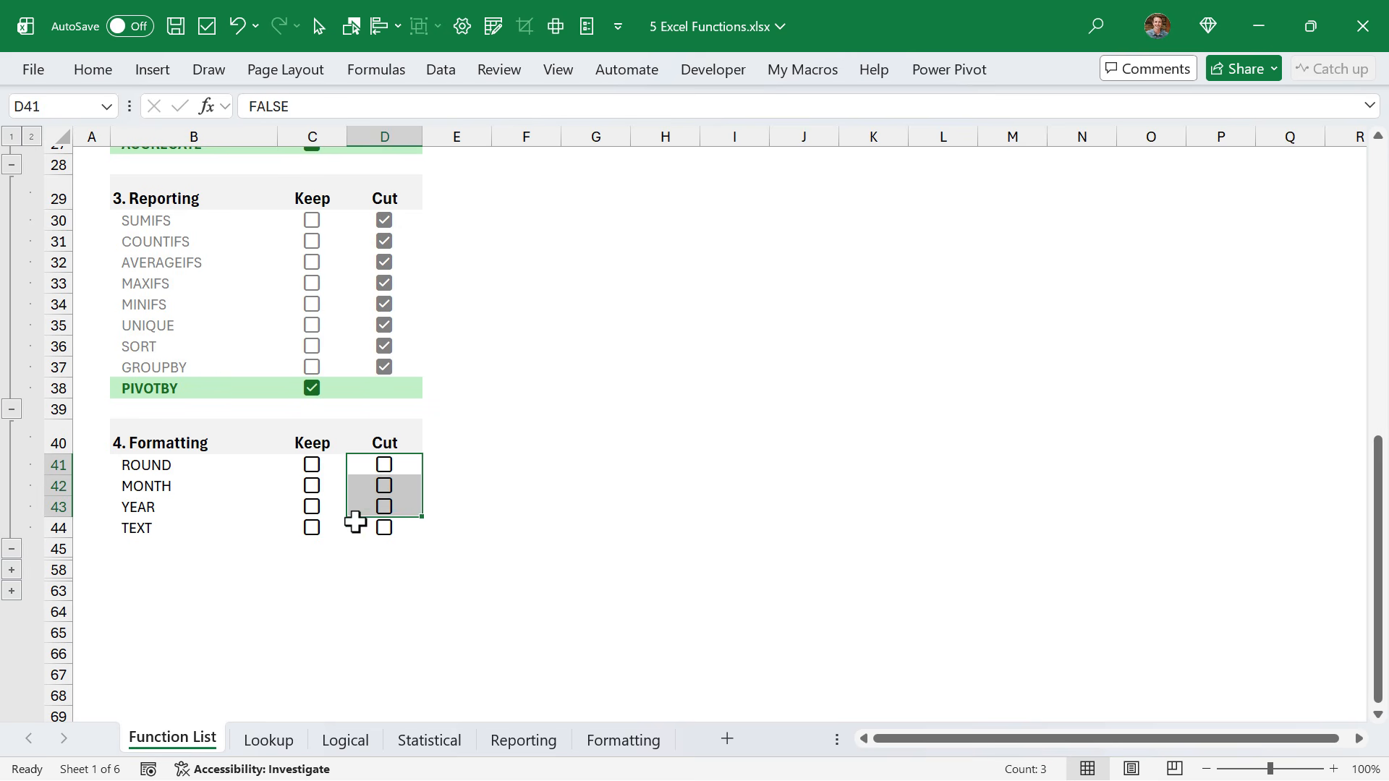
{"action": "left_click", "coordinate": [372, 505]}
{"action": "left_click", "coordinate": [311, 528]}
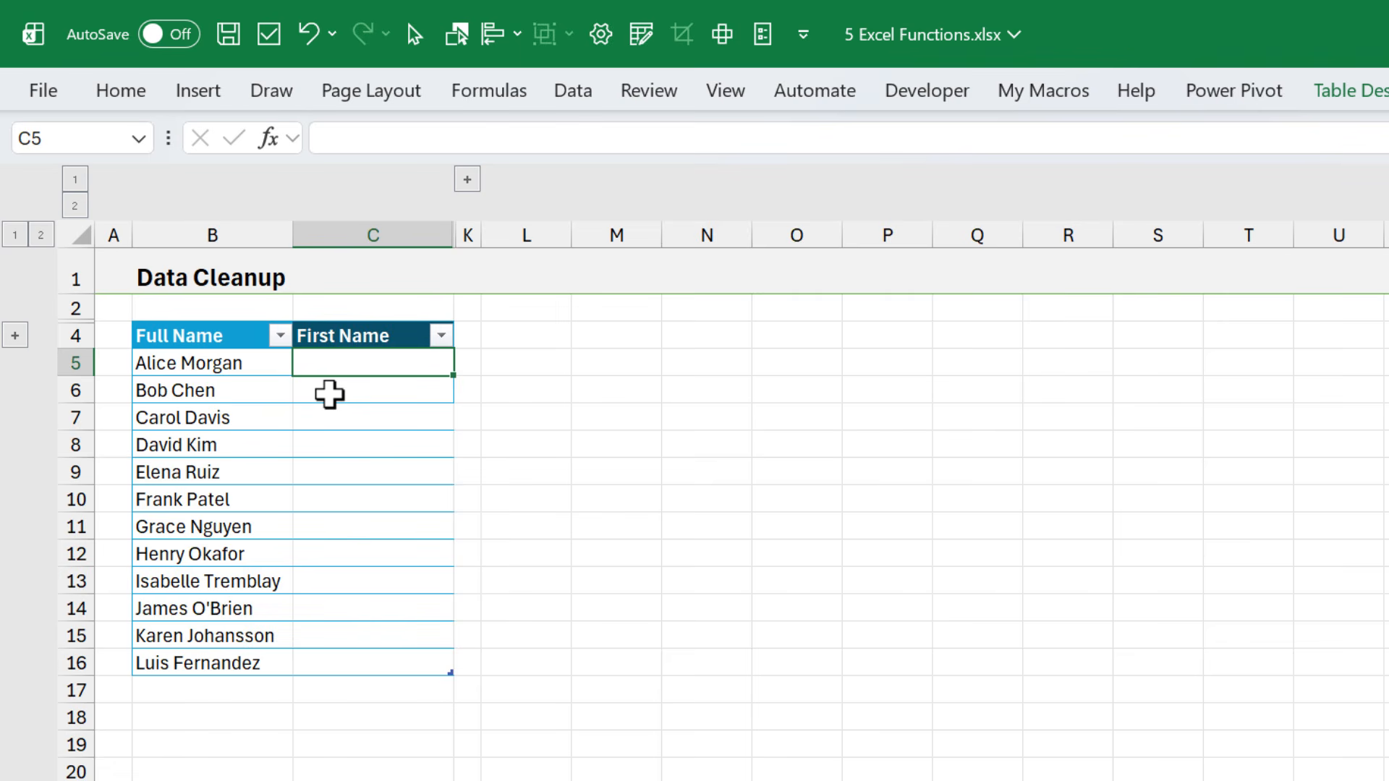
Step: Fill the First Name column from C5 with =REGEXEXTRACT(B5,"^[^ ]+") to extract the text before the first space
{"action": "type", "text": "=reg"}
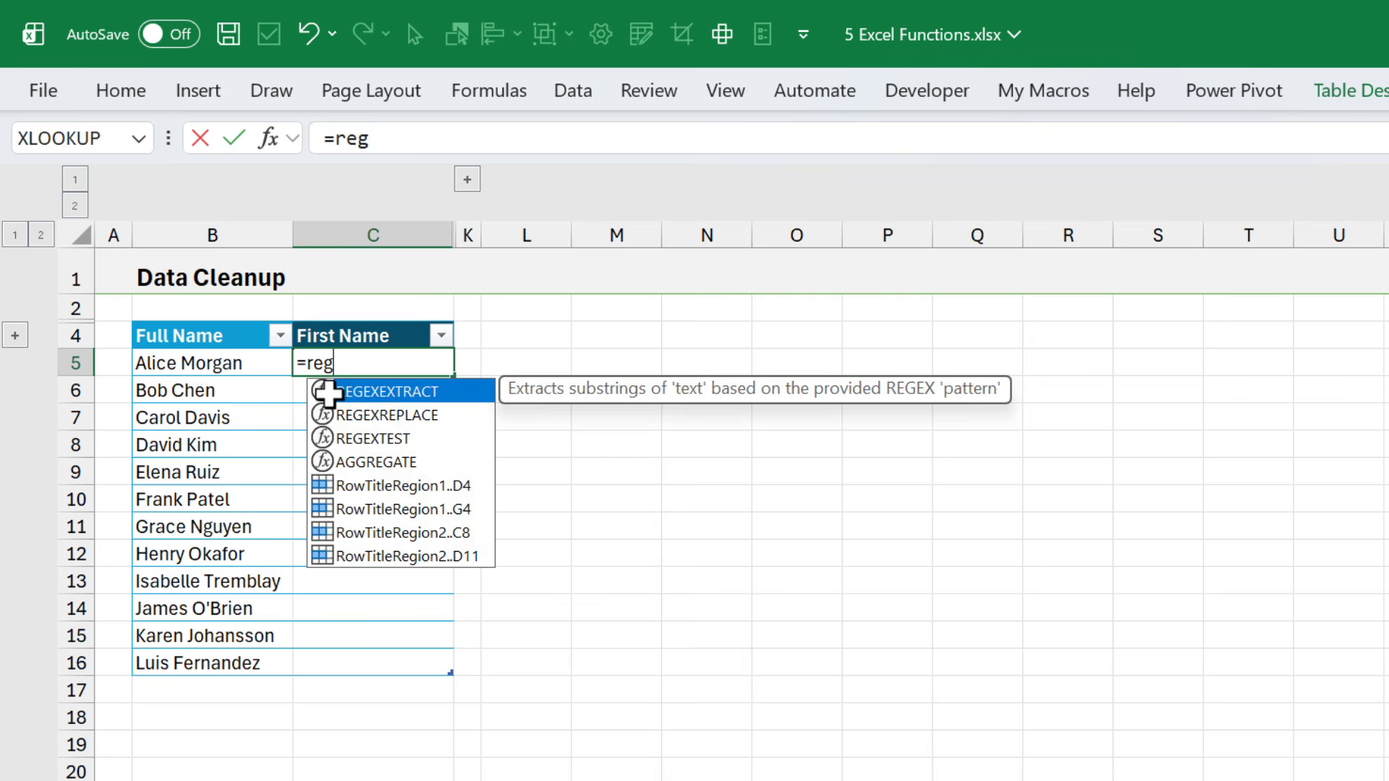
{"action": "key", "text": "Tab"}
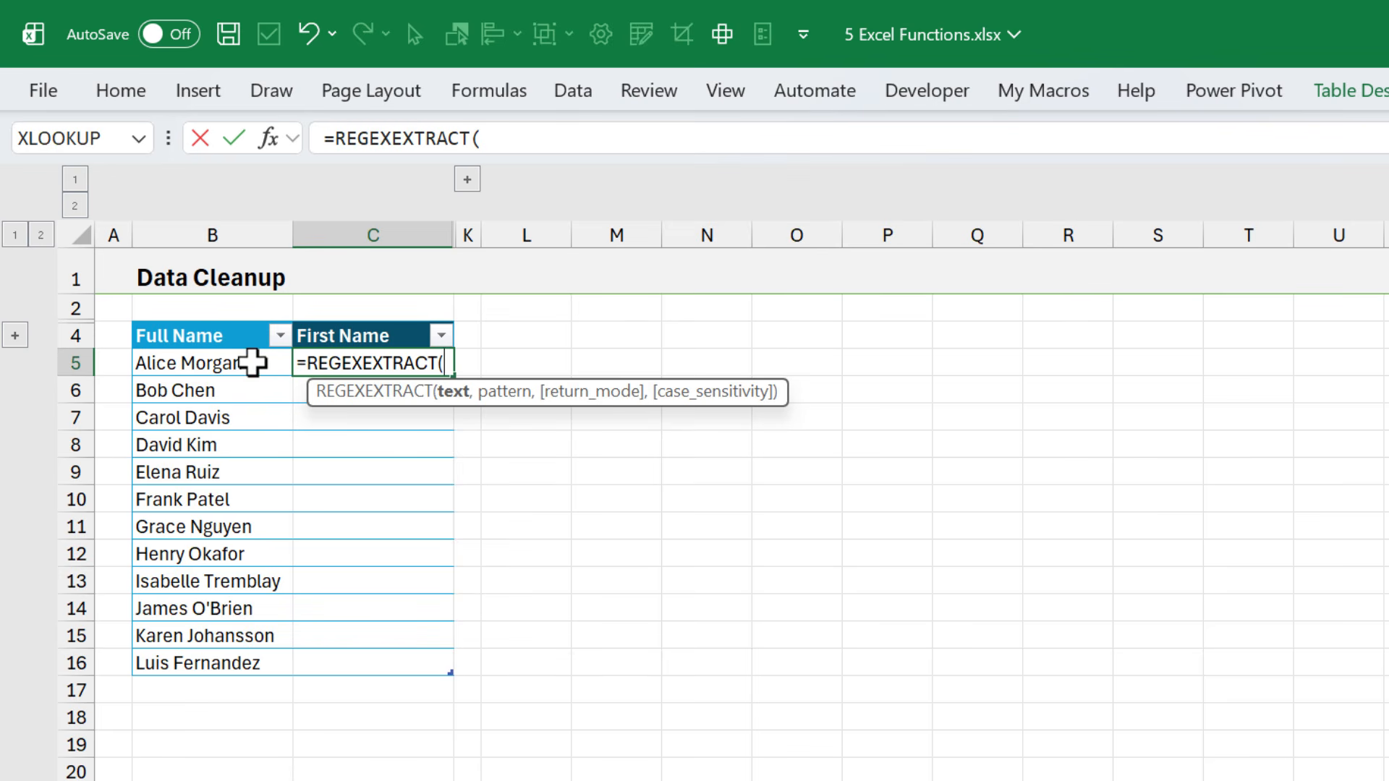
{"action": "left_click", "coordinate": [251, 362]}
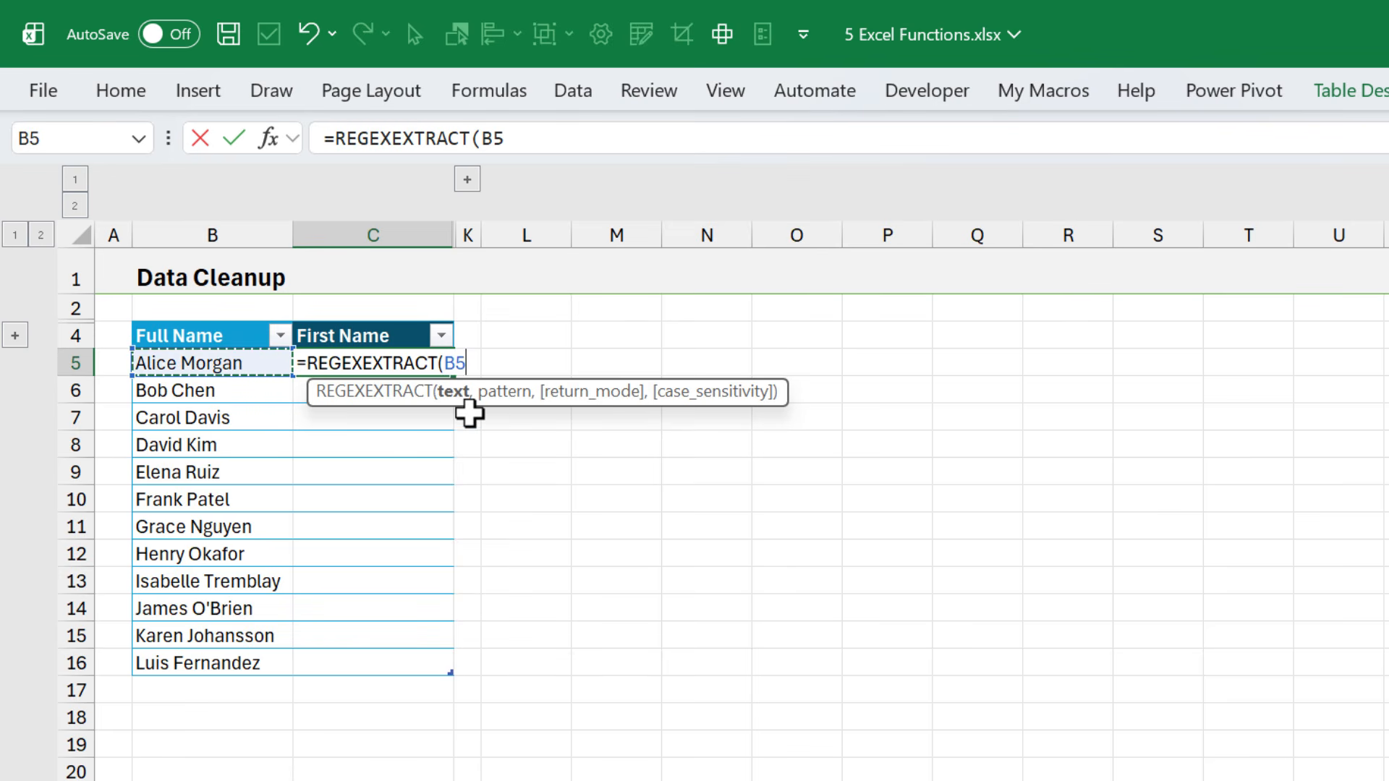
{"action": "type", "text": ","}
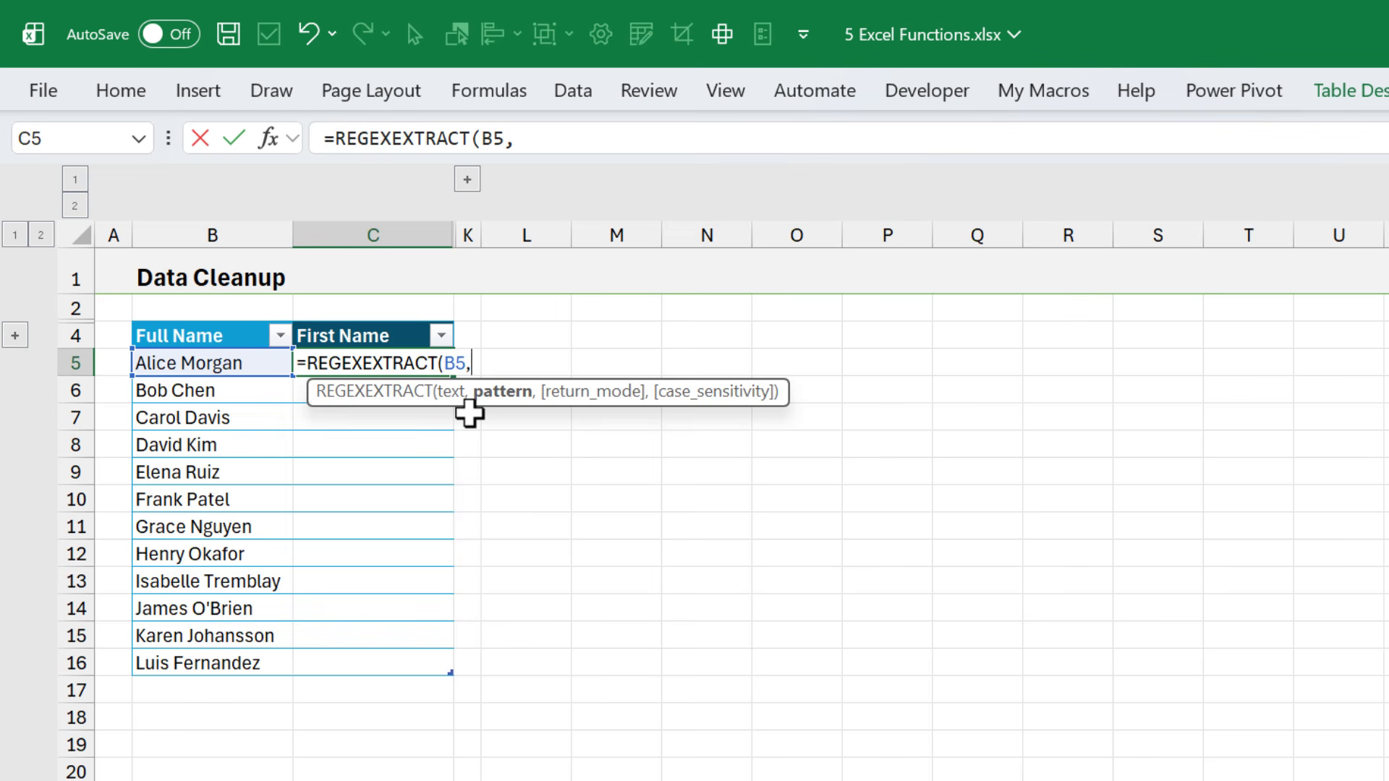
{"action": "type", "text": "\"^[^ ]+\""}
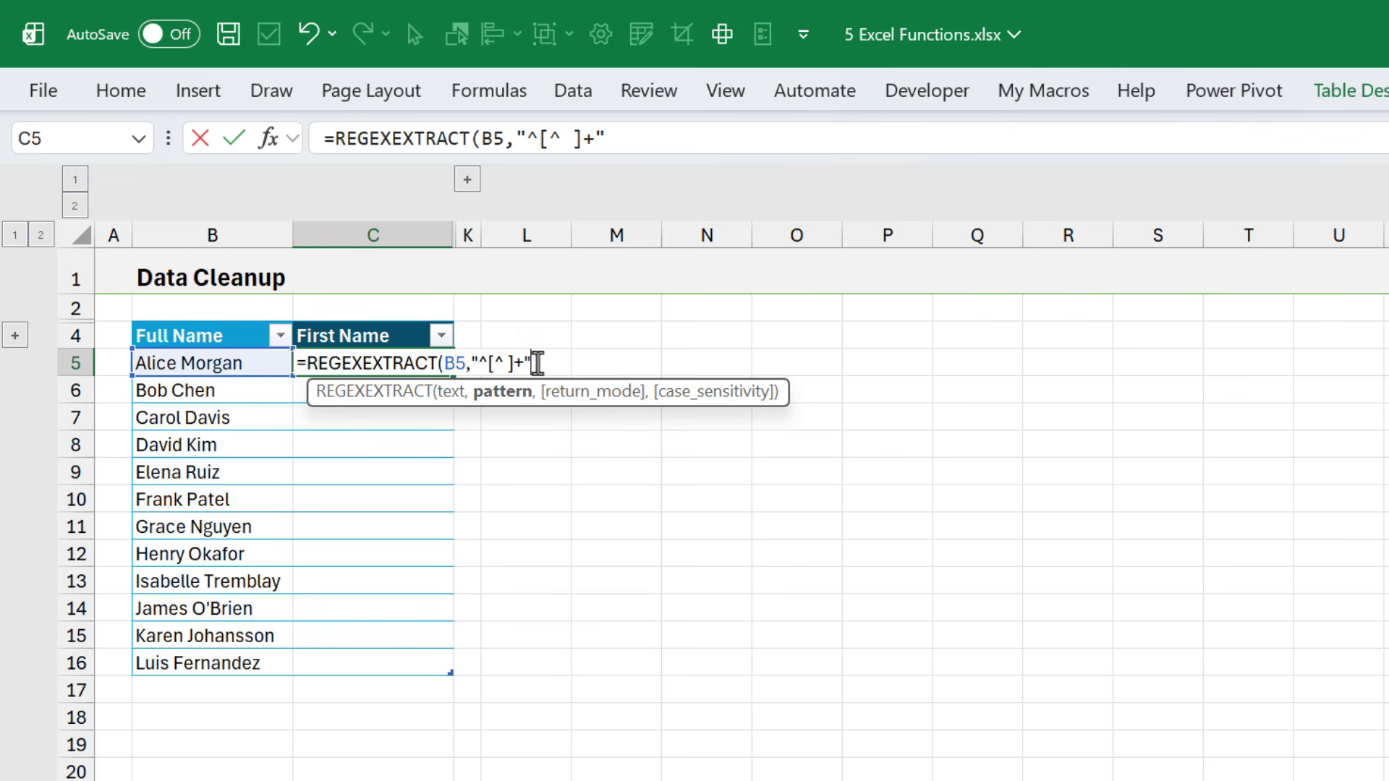
{"action": "key", "text": "Return"}
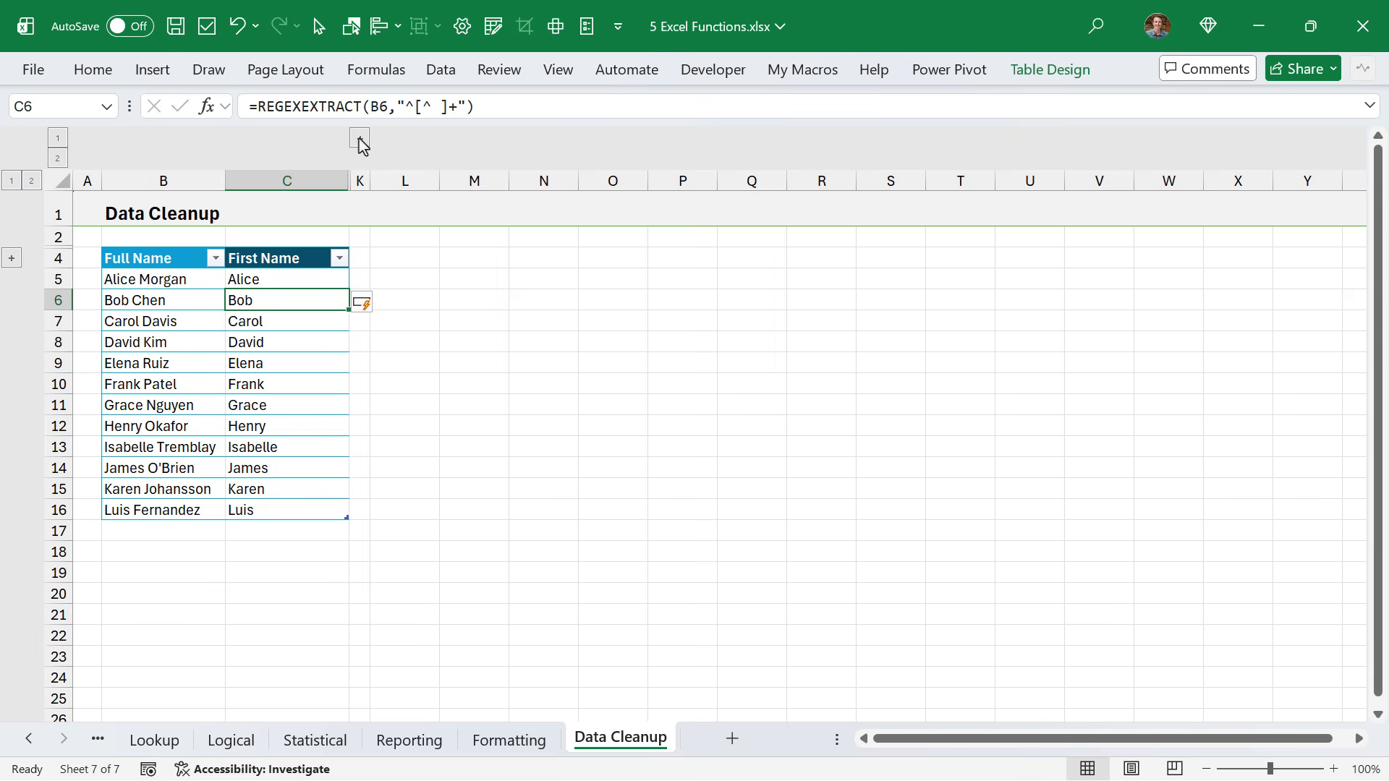
Step: Expand the grouped columns D to J and grouped row 3 to show the other cleanup examples and their regex patterns
{"action": "left_click", "coordinate": [360, 139]}
{"action": "scroll", "coordinate": [305, 308], "scroll_direction": "left", "scroll_amount": 3}
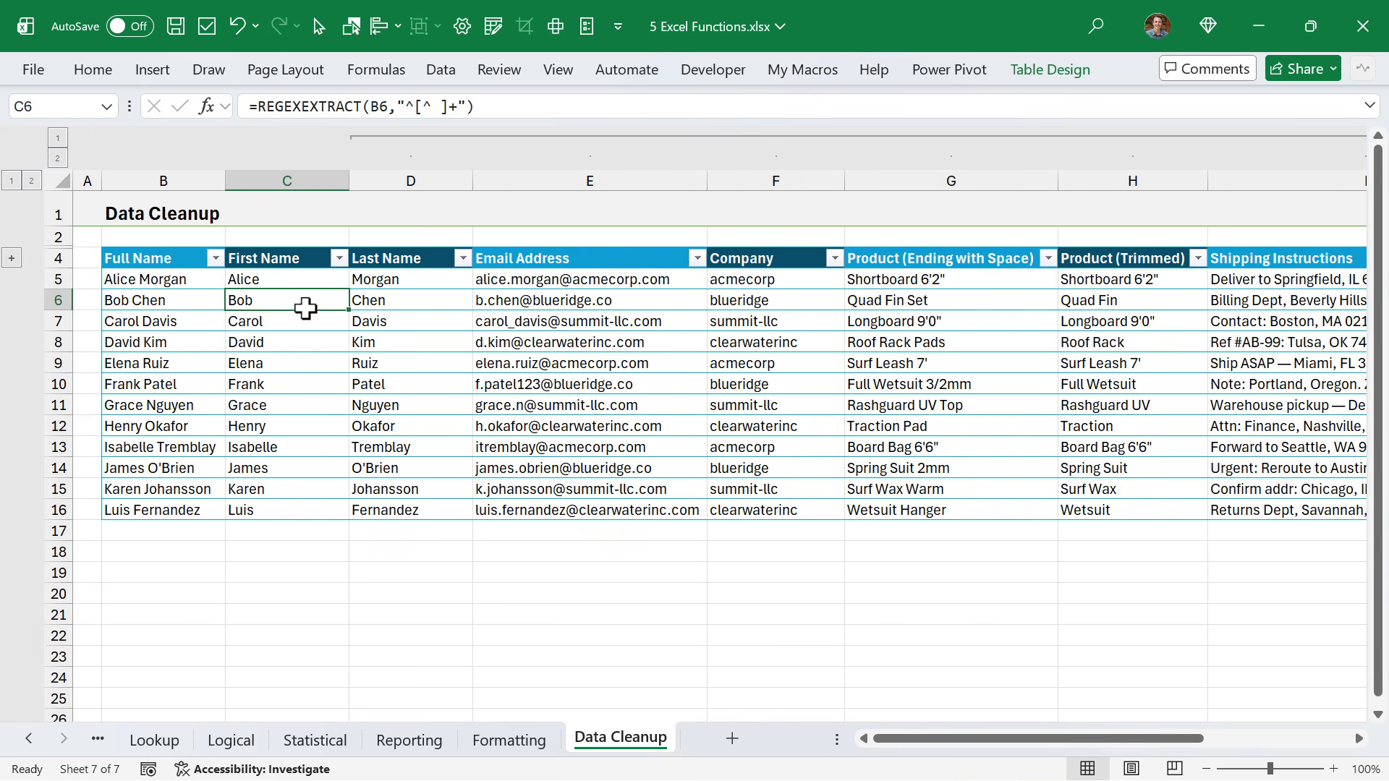
{"action": "left_click", "coordinate": [11, 260]}
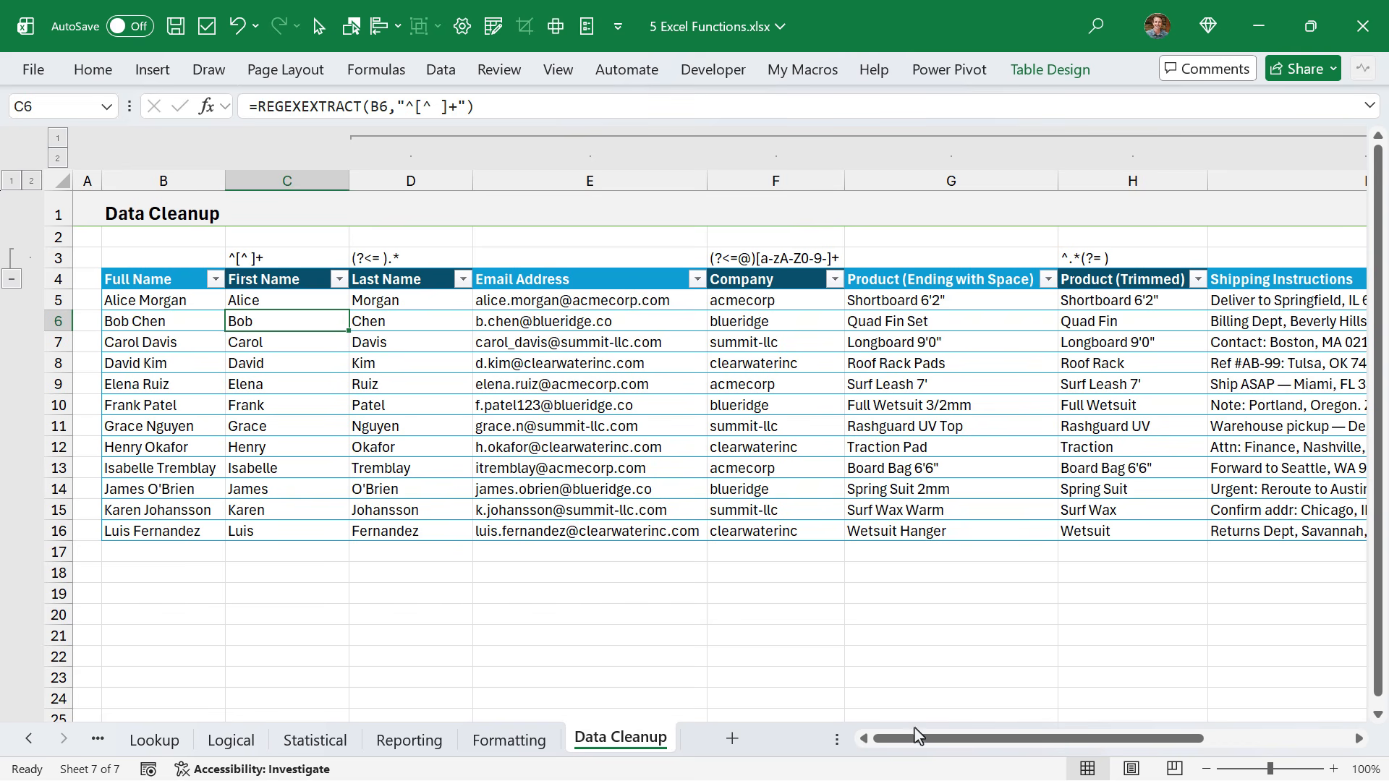
Step: Inspect the product text in G5 for a trailing space and read Copilot's regex answer about extracting text before and after a space
{"action": "left_click_drag", "start_coordinate": [915, 736], "coordinate": [1063, 736]}
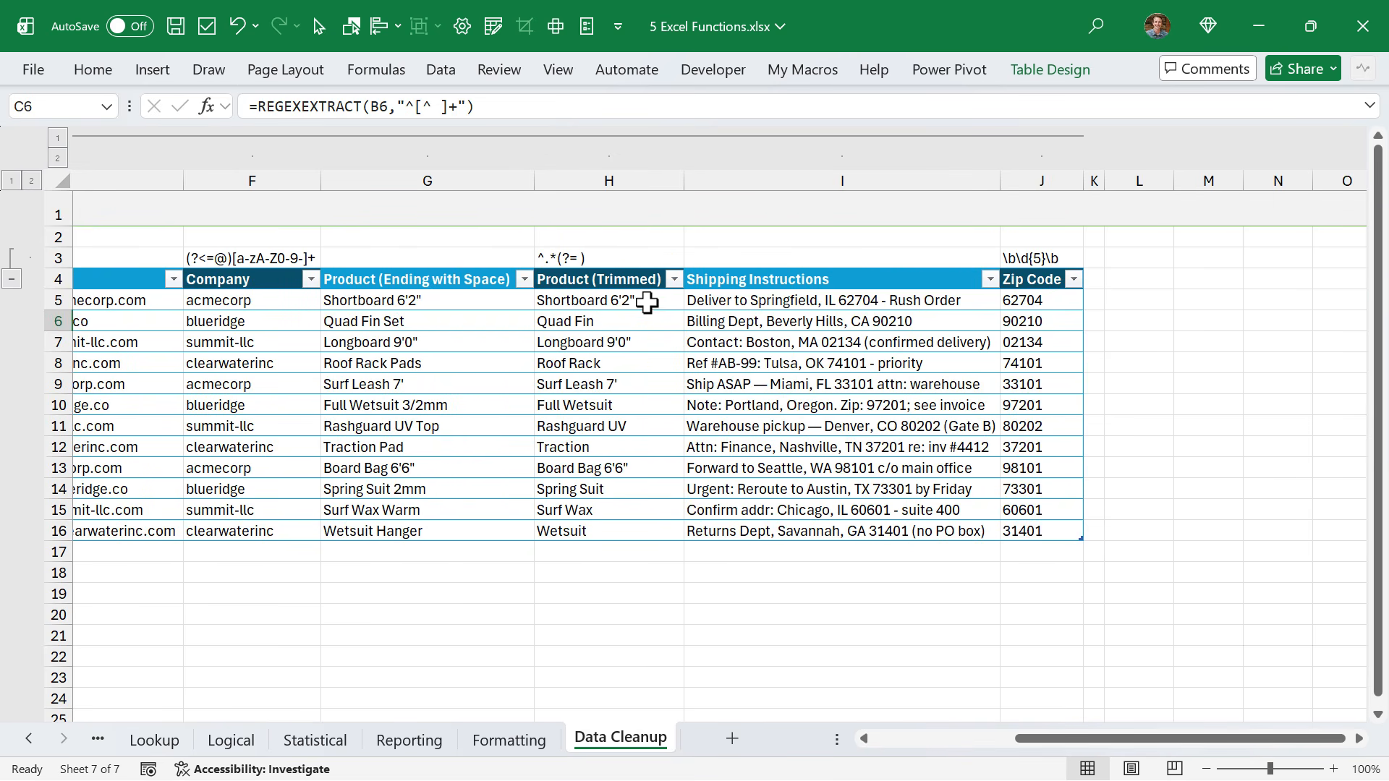
{"action": "double_click", "coordinate": [452, 302]}
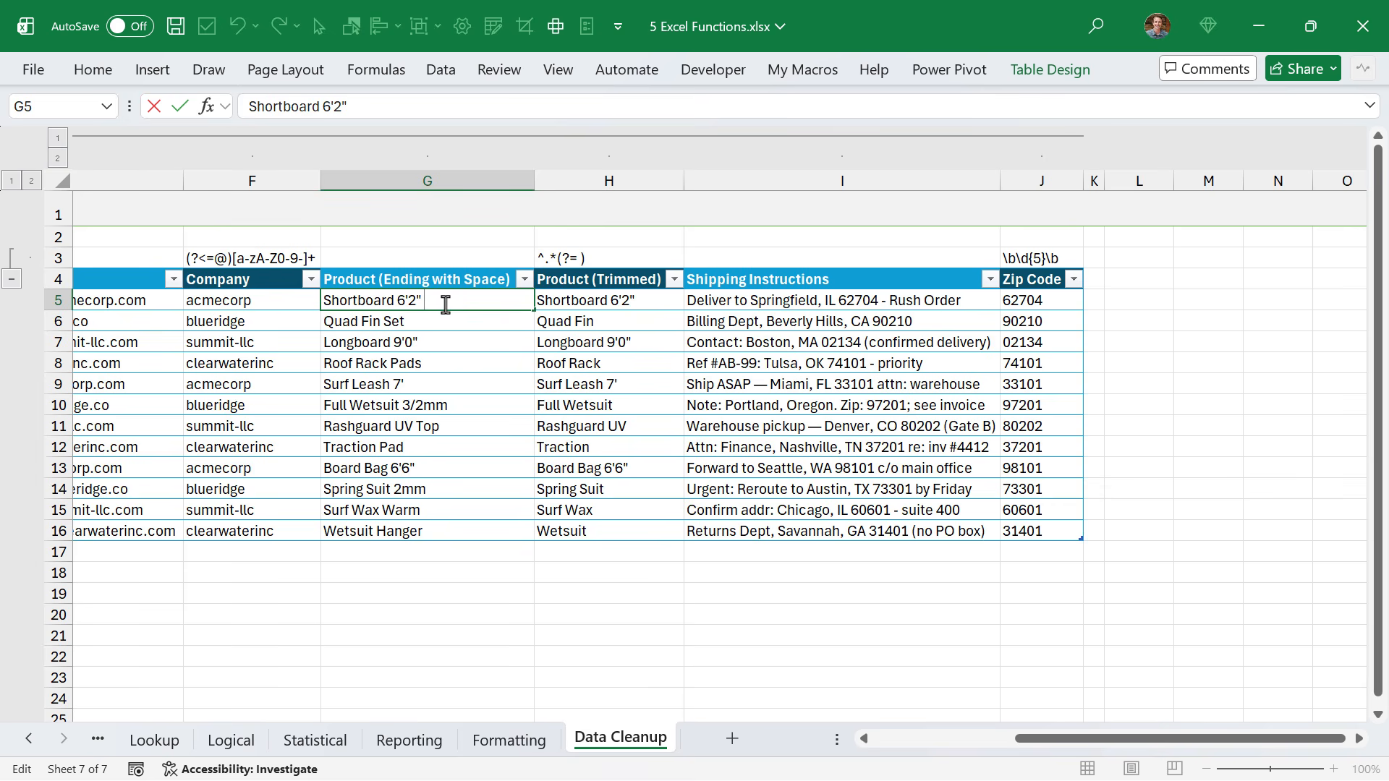
{"action": "key", "text": "Escape"}
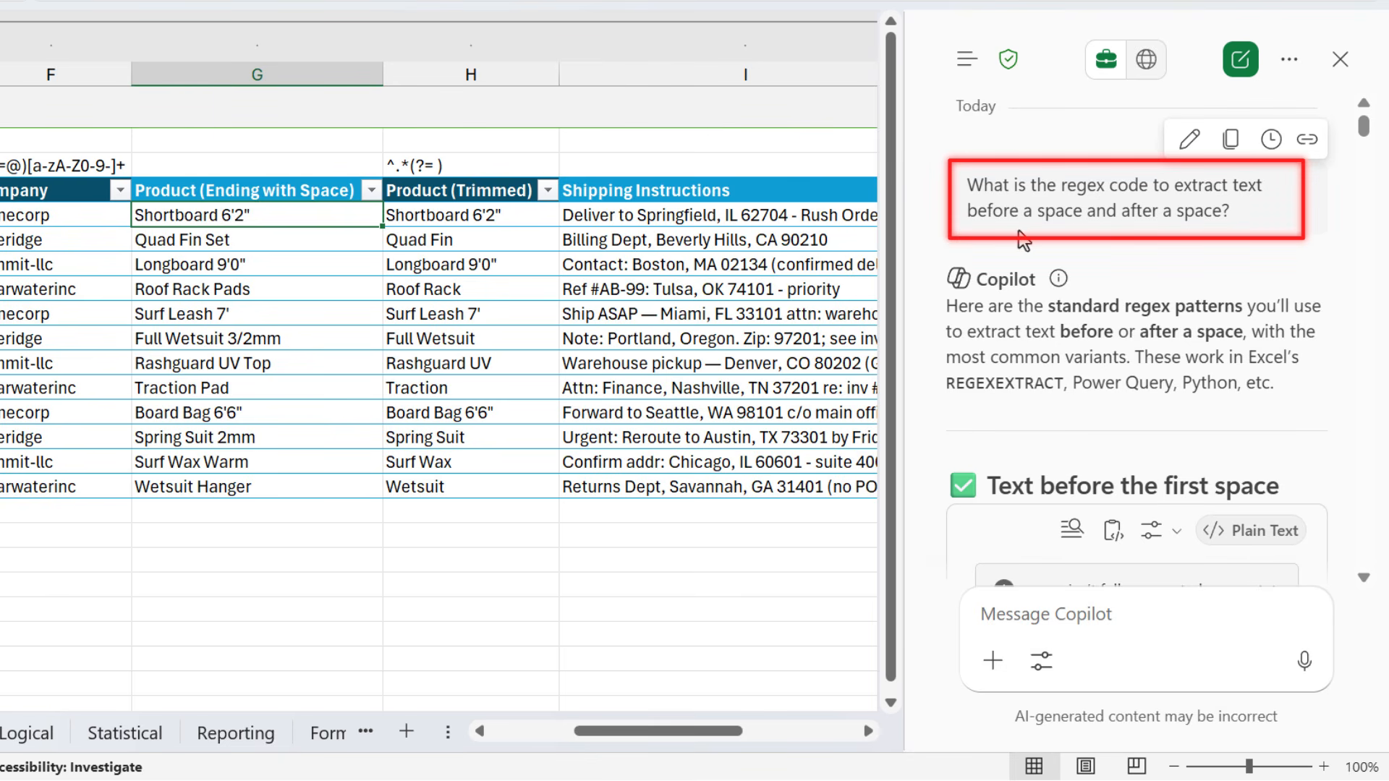
{"action": "scroll", "coordinate": [1018, 231], "scroll_direction": "down", "scroll_amount": 6}
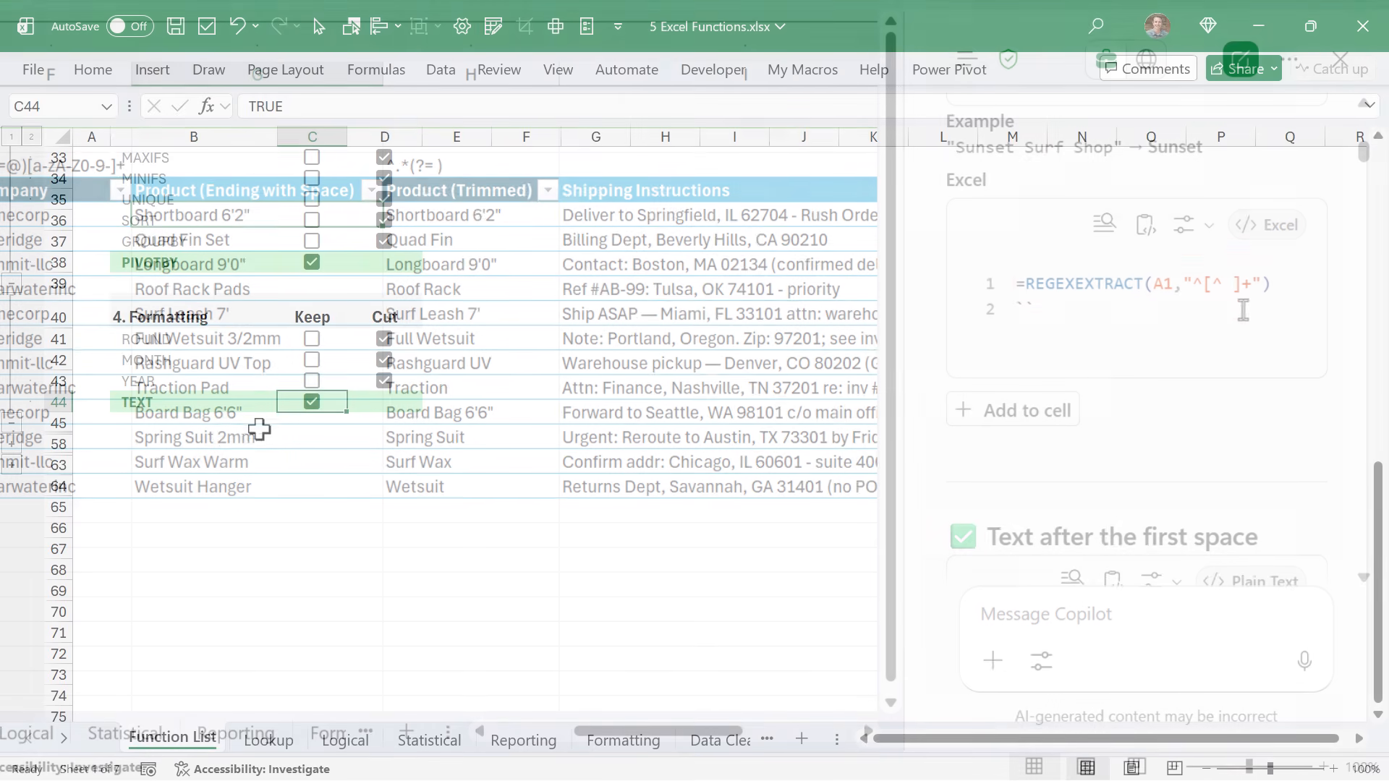
Step: Expand the Data Cleanup group in the Function List, mark LEFT through CLEAN as Cut and REGEXEXTRACT as Keep
{"action": "left_click", "coordinate": [12, 444]}
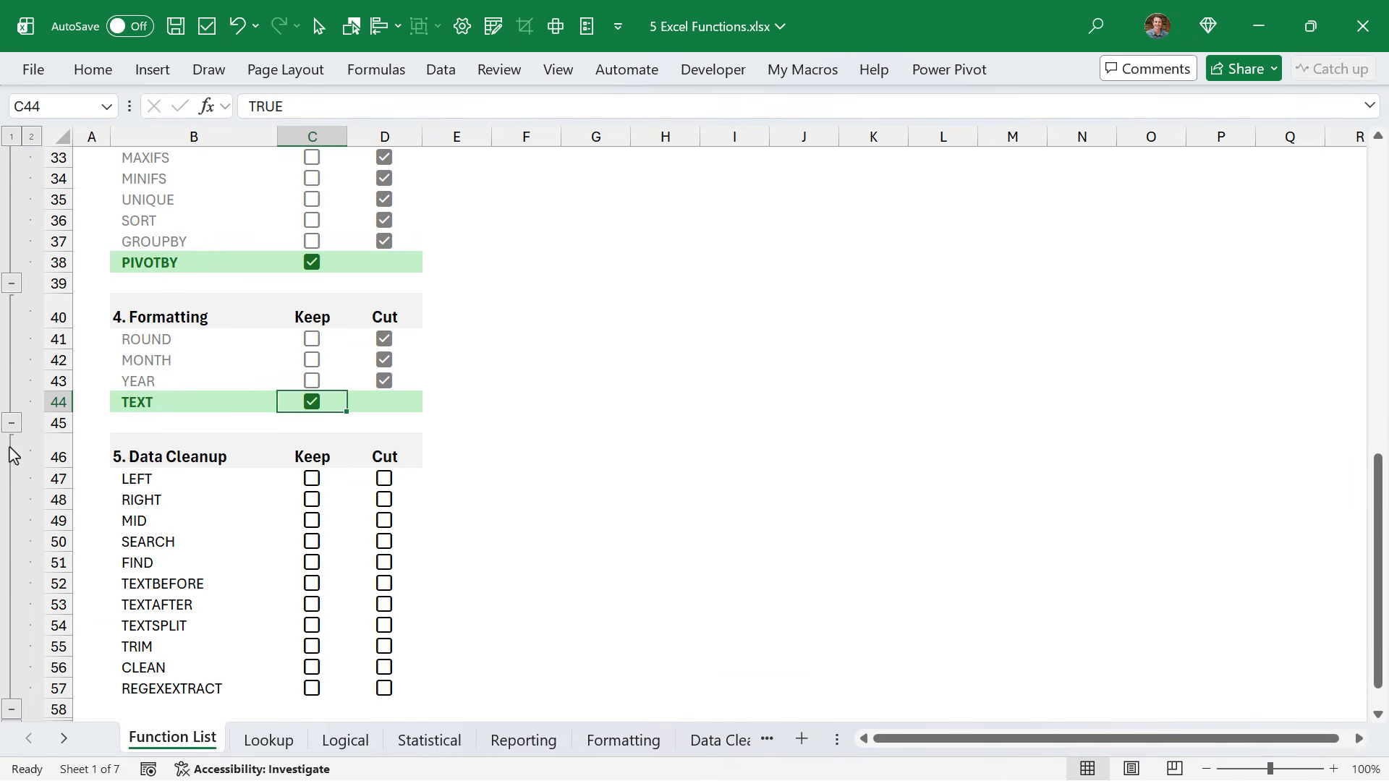
{"action": "left_click_drag", "start_coordinate": [366, 478], "coordinate": [370, 673]}
{"action": "key", "text": "space"}
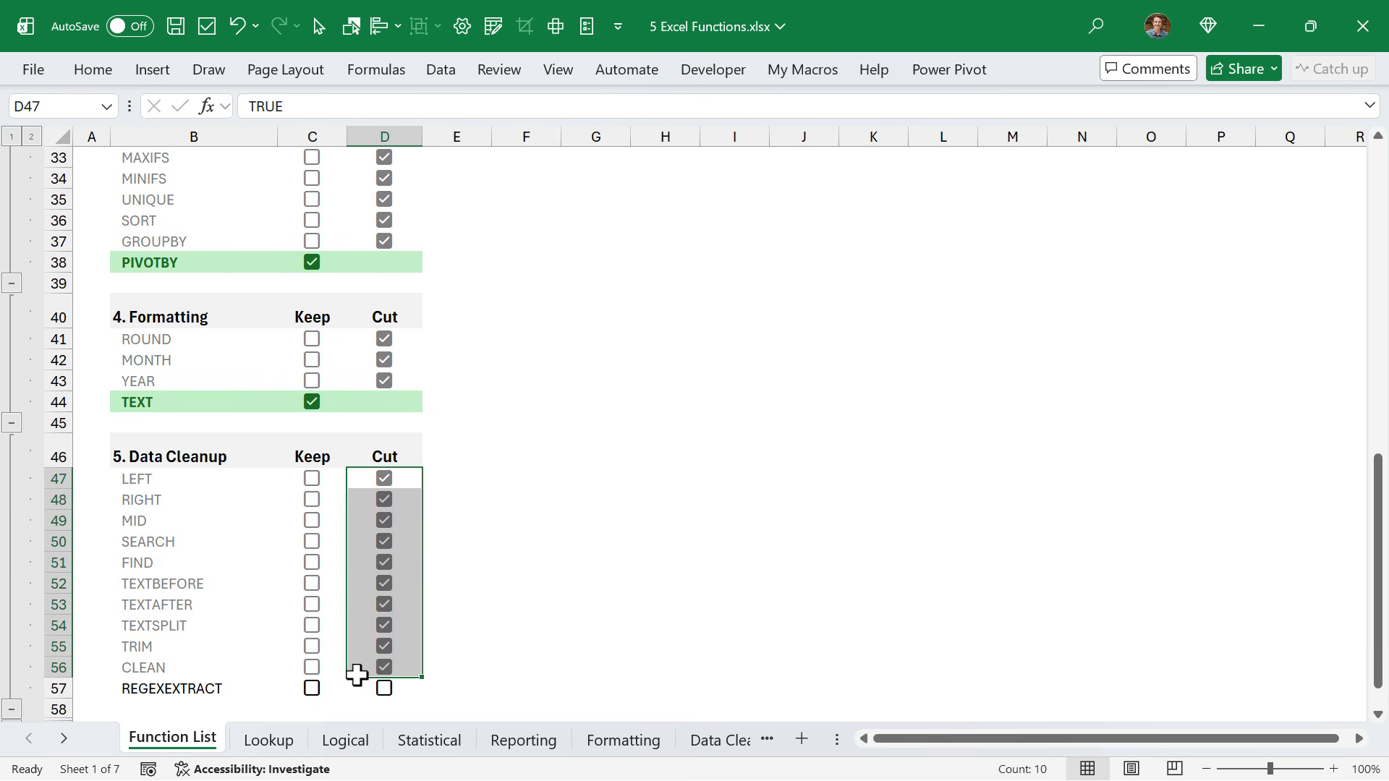
{"action": "left_click", "coordinate": [316, 691]}
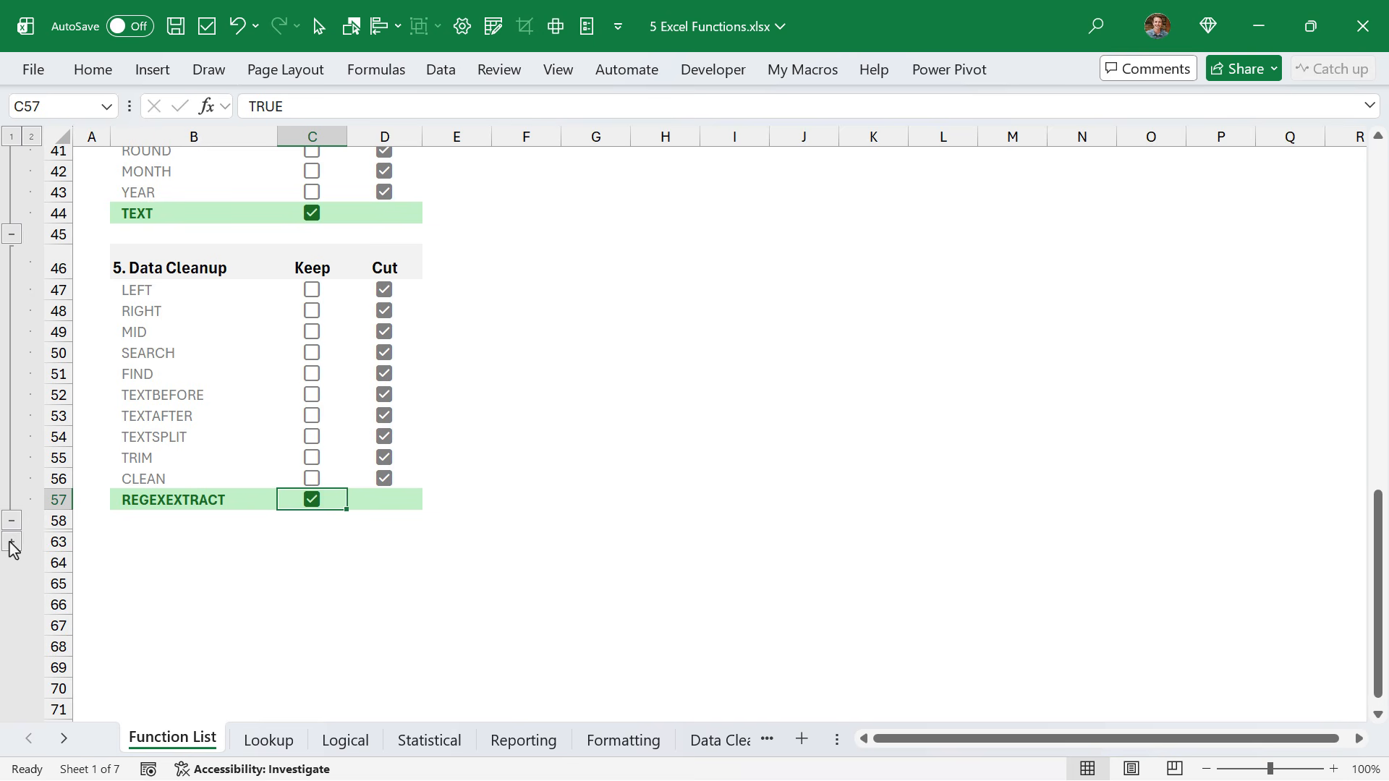
Step: Expand the Honorable Mentions group in the Function List
{"action": "left_click", "coordinate": [11, 541]}
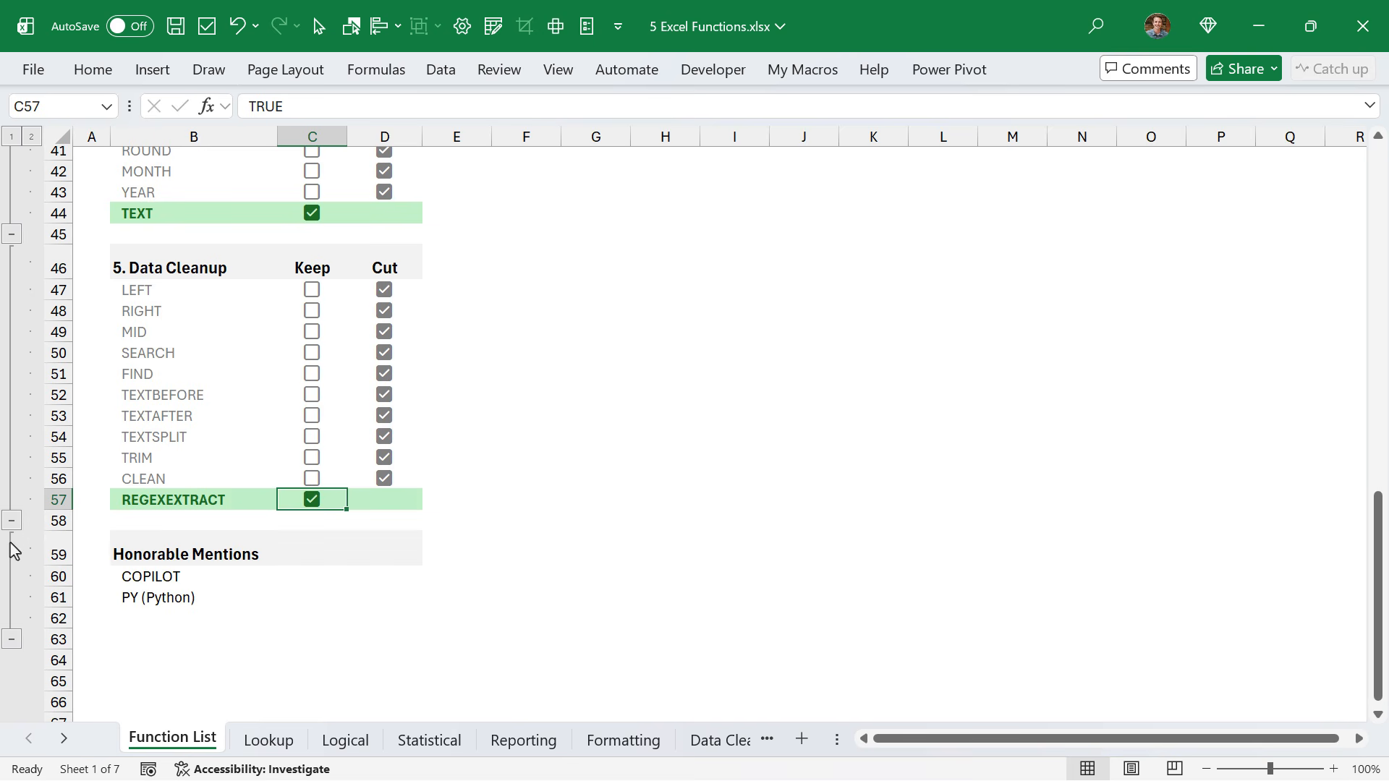